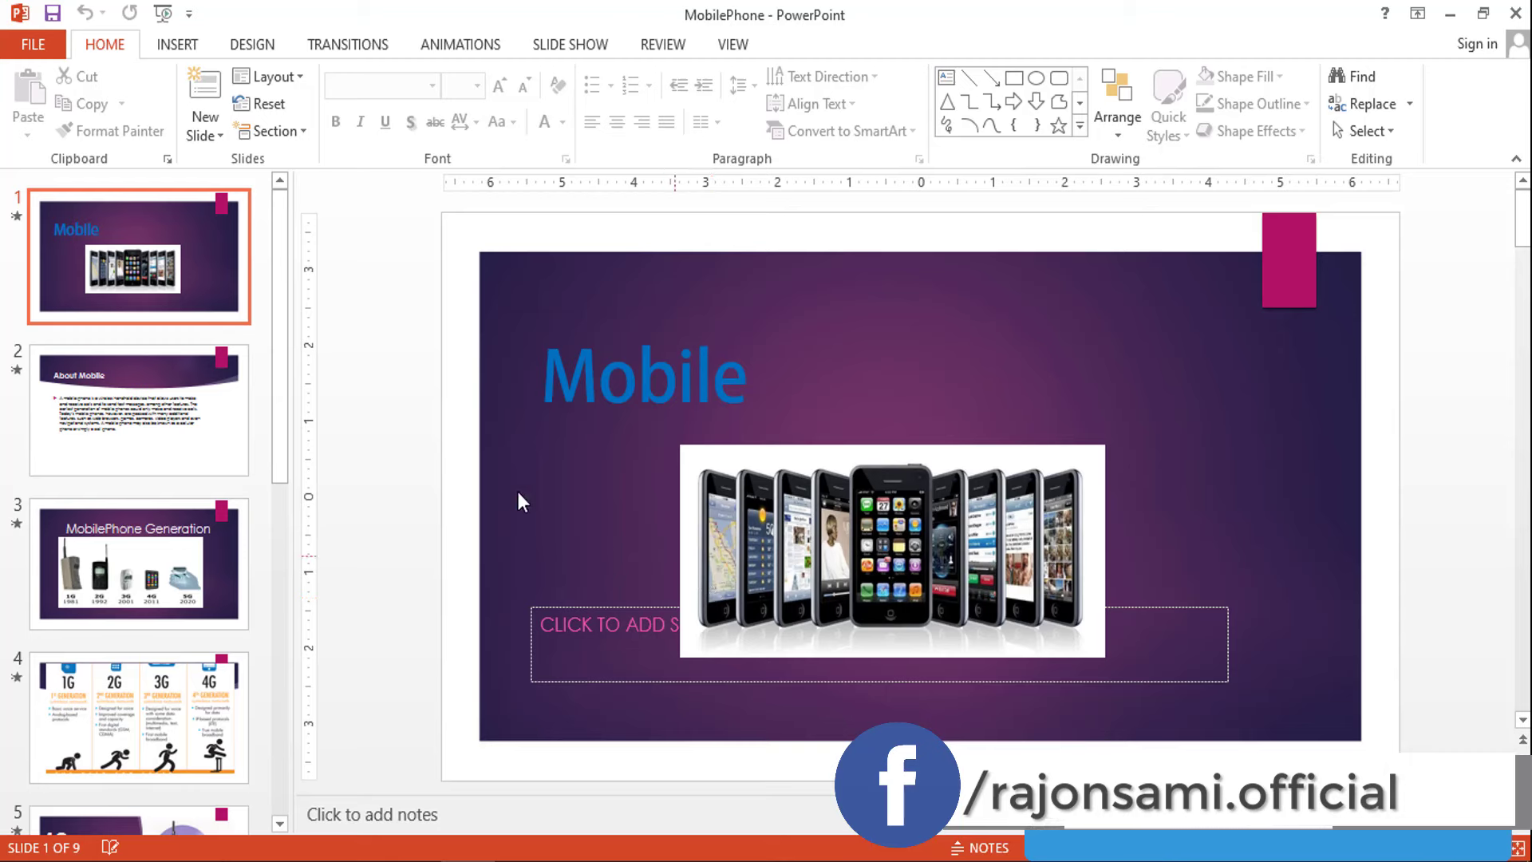
Start the slide show from the beginning and bring in the Mobile title
{"action": "mouse_move", "coordinate": [284, 230]}
{"action": "left_mouse_down"}
{"action": "mouse_move", "coordinate": [299, 456]}
{"action": "mouse_move", "coordinate": [298, 303]}
{"action": "left_mouse_up"}
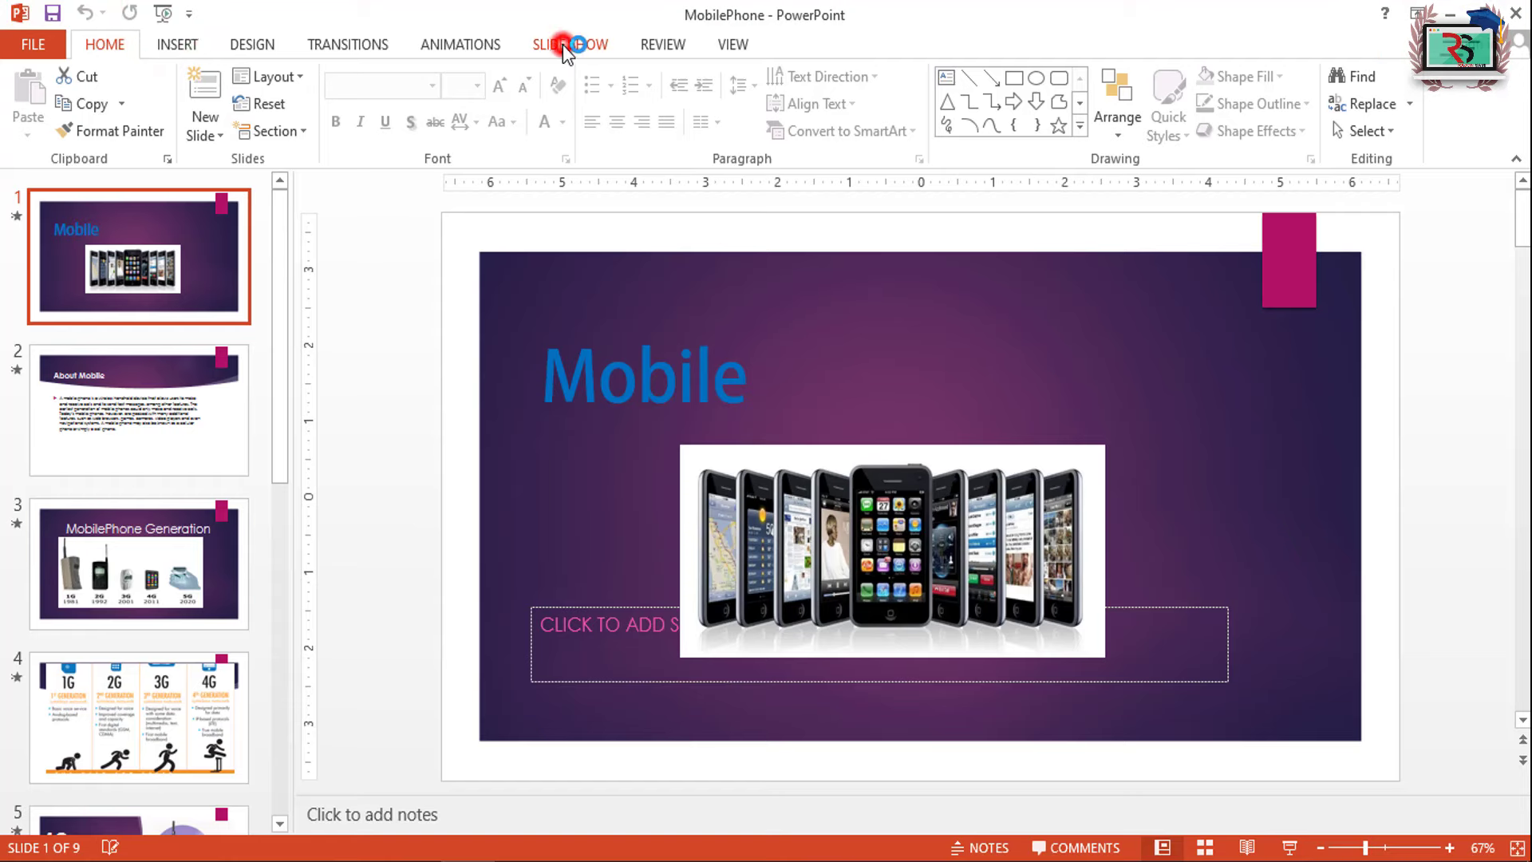
{"action": "left_click", "coordinate": [568, 45]}
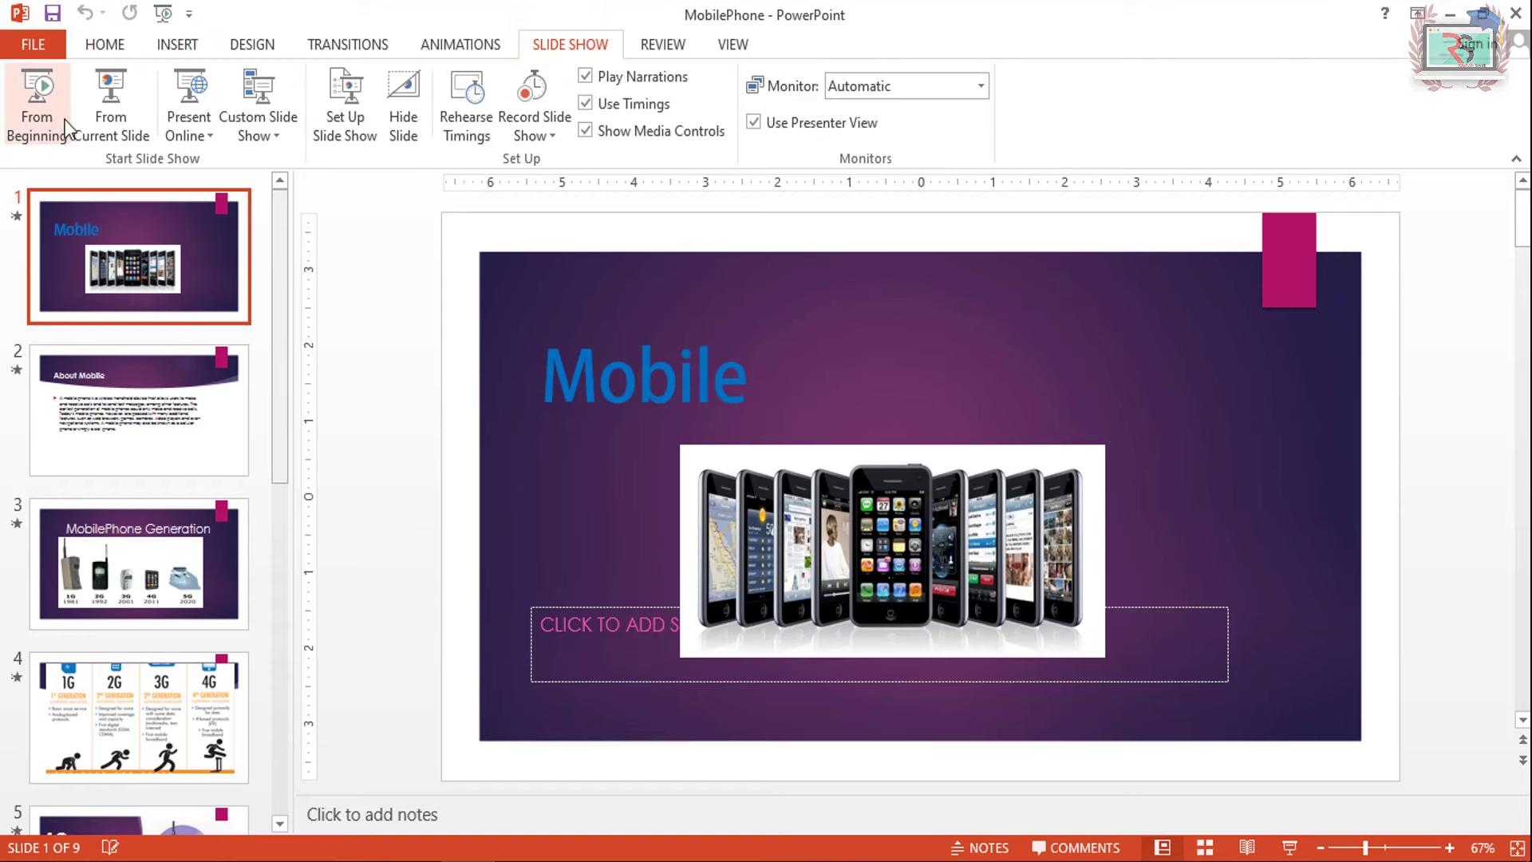
{"action": "left_click", "coordinate": [50, 100]}
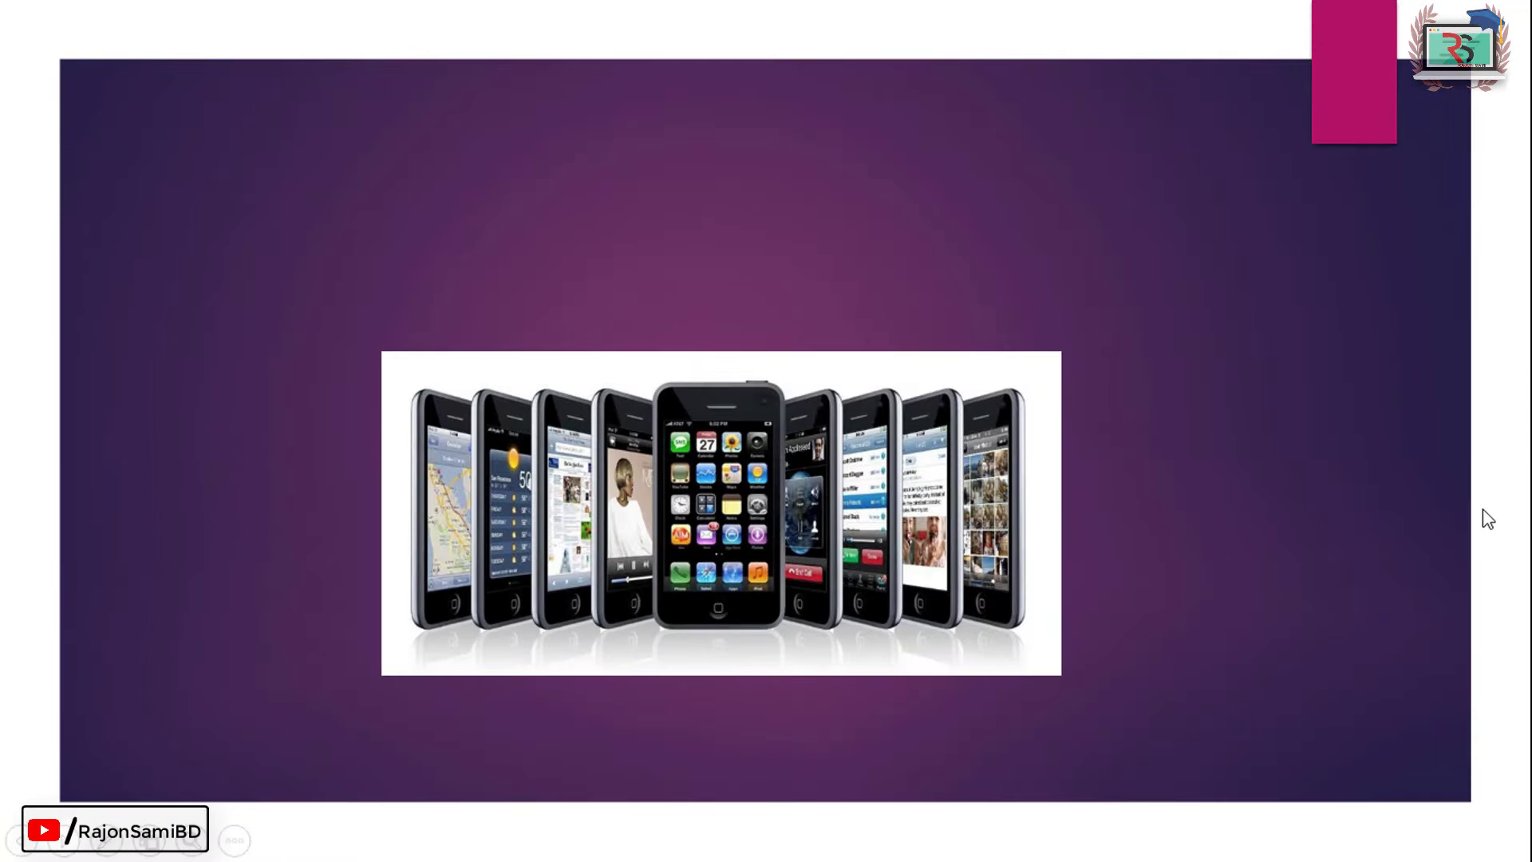
{"action": "left_click", "coordinate": [1311, 435]}
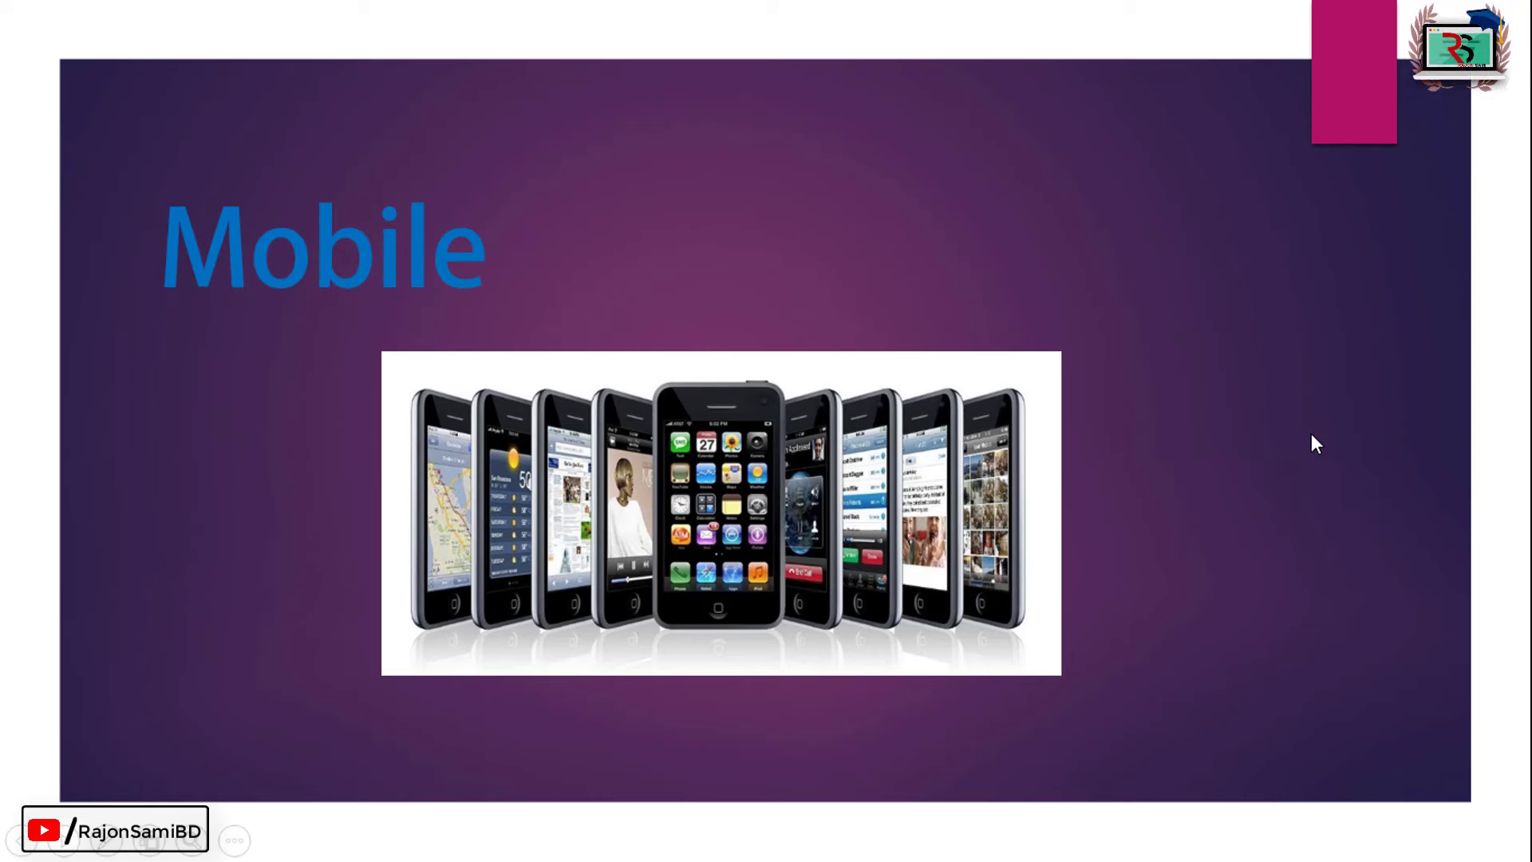
{"action": "left_click", "coordinate": [1310, 434]}
Advance through About Mobile, MobilePhone Generation and the 1G–4G comparison to the 1G slide, then exit the show
{"action": "left_click", "coordinate": [1319, 485]}
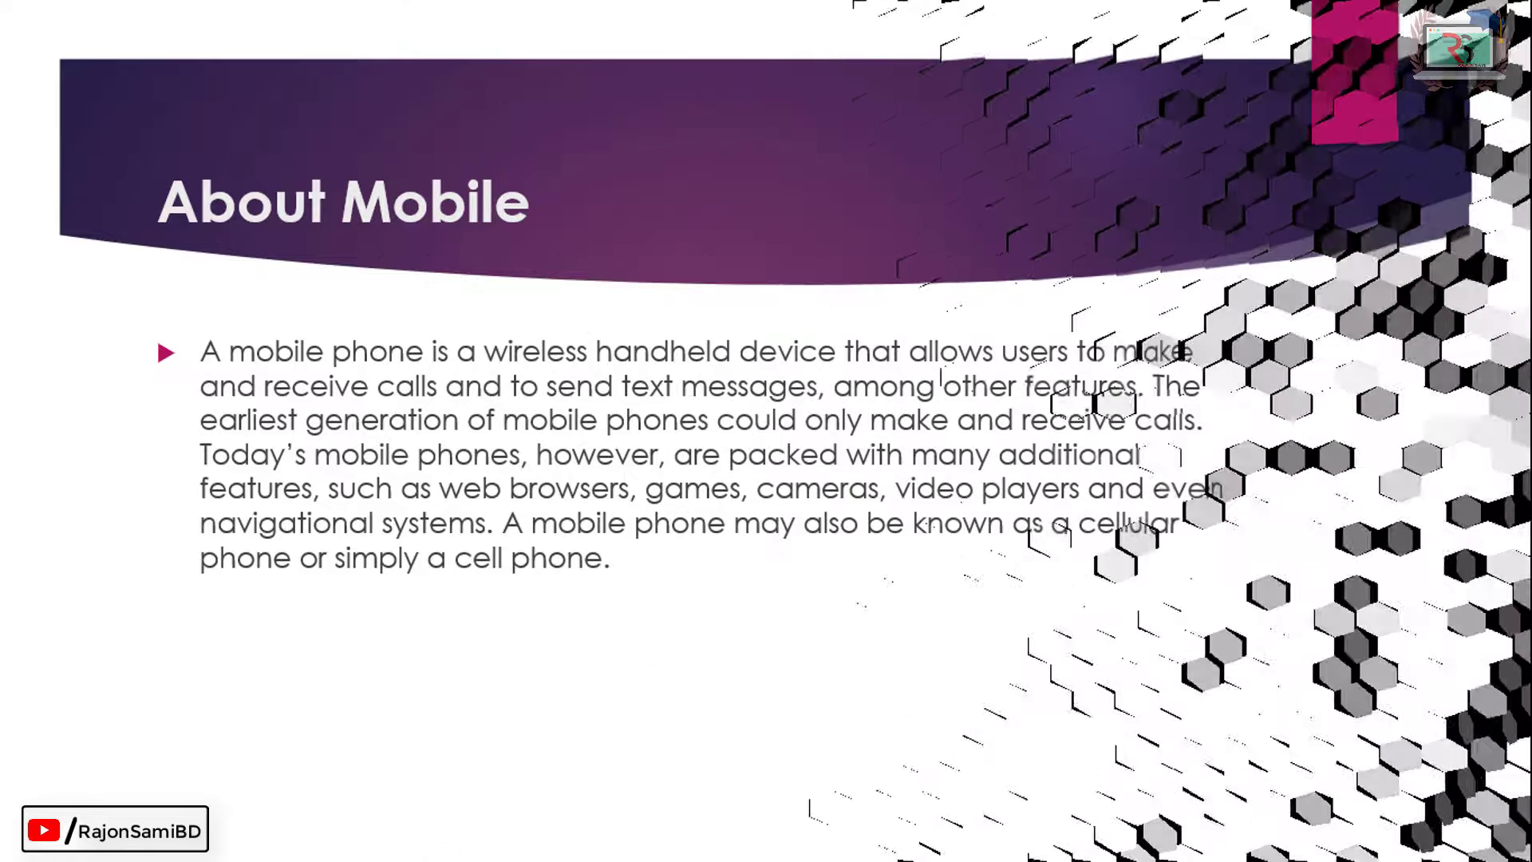
{"action": "left_click", "coordinate": [1312, 400]}
{"action": "left_click", "coordinate": [1247, 348]}
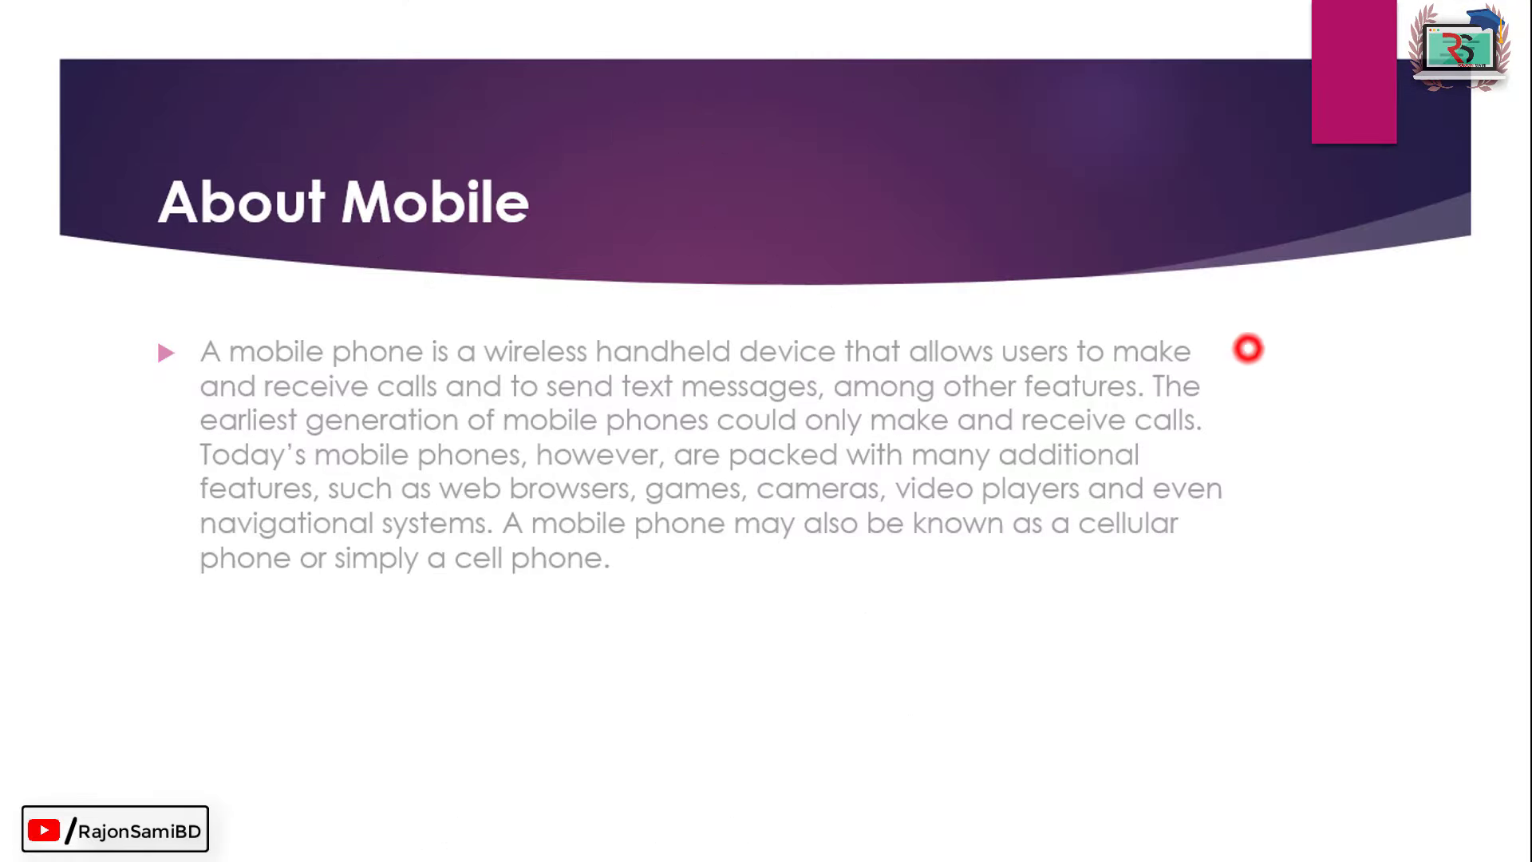
{"action": "left_click", "coordinate": [1254, 320]}
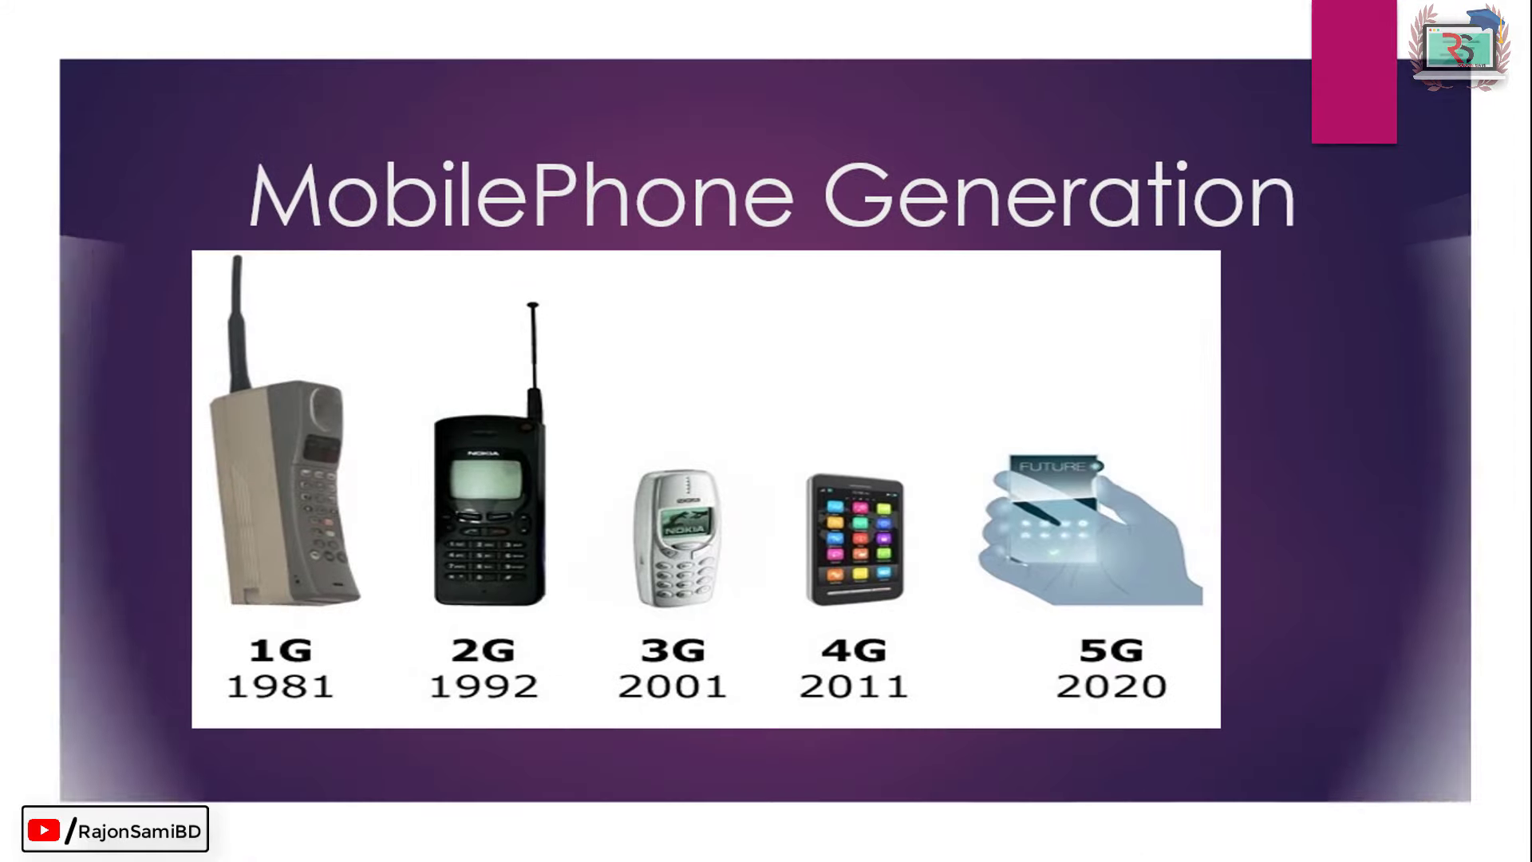
{"action": "left_click", "coordinate": [1209, 264]}
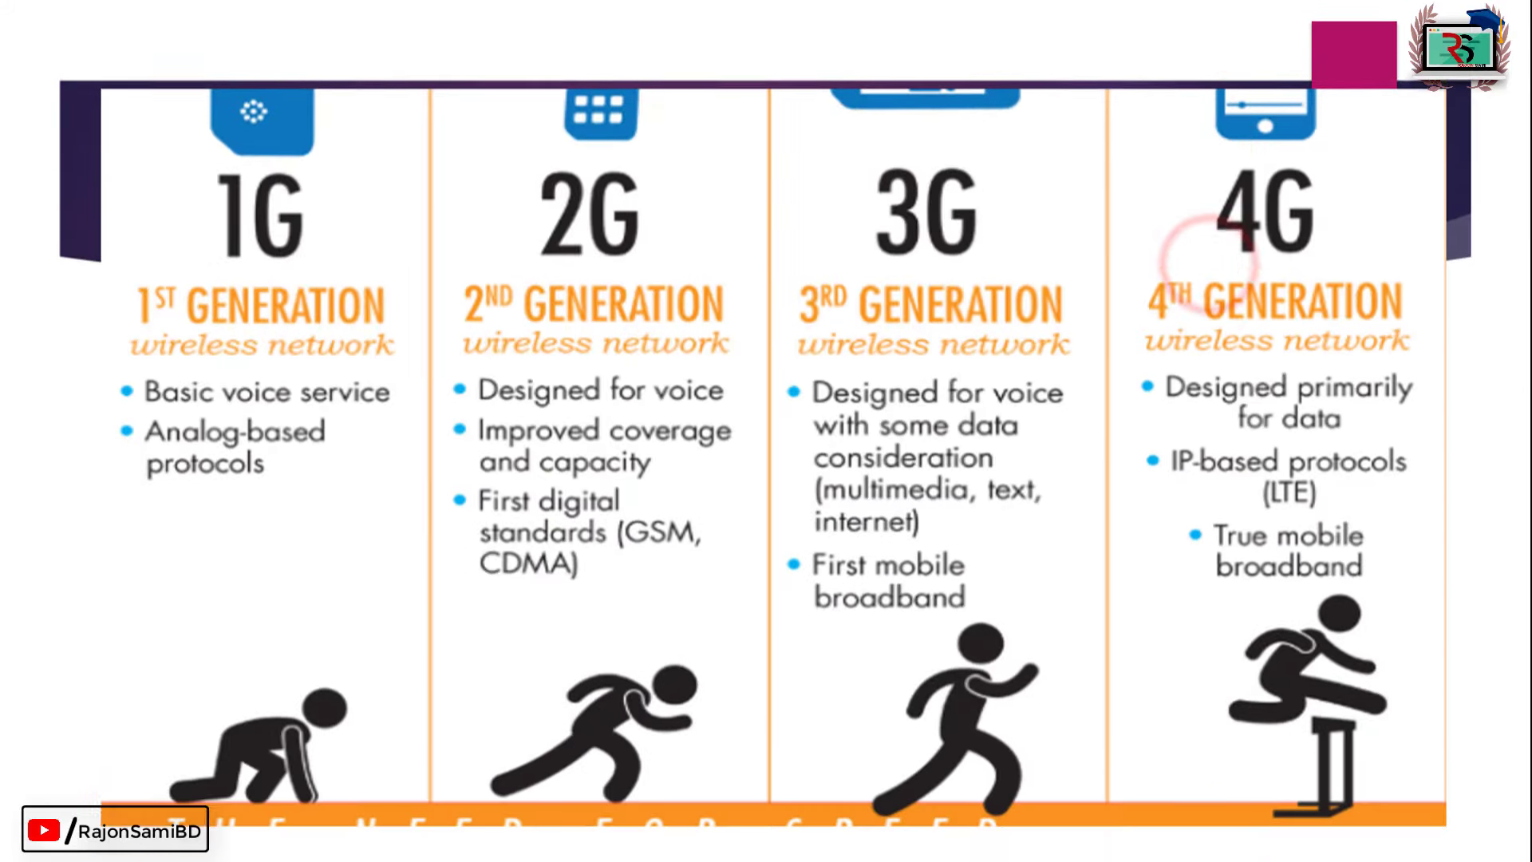
{"action": "left_click", "coordinate": [1161, 299]}
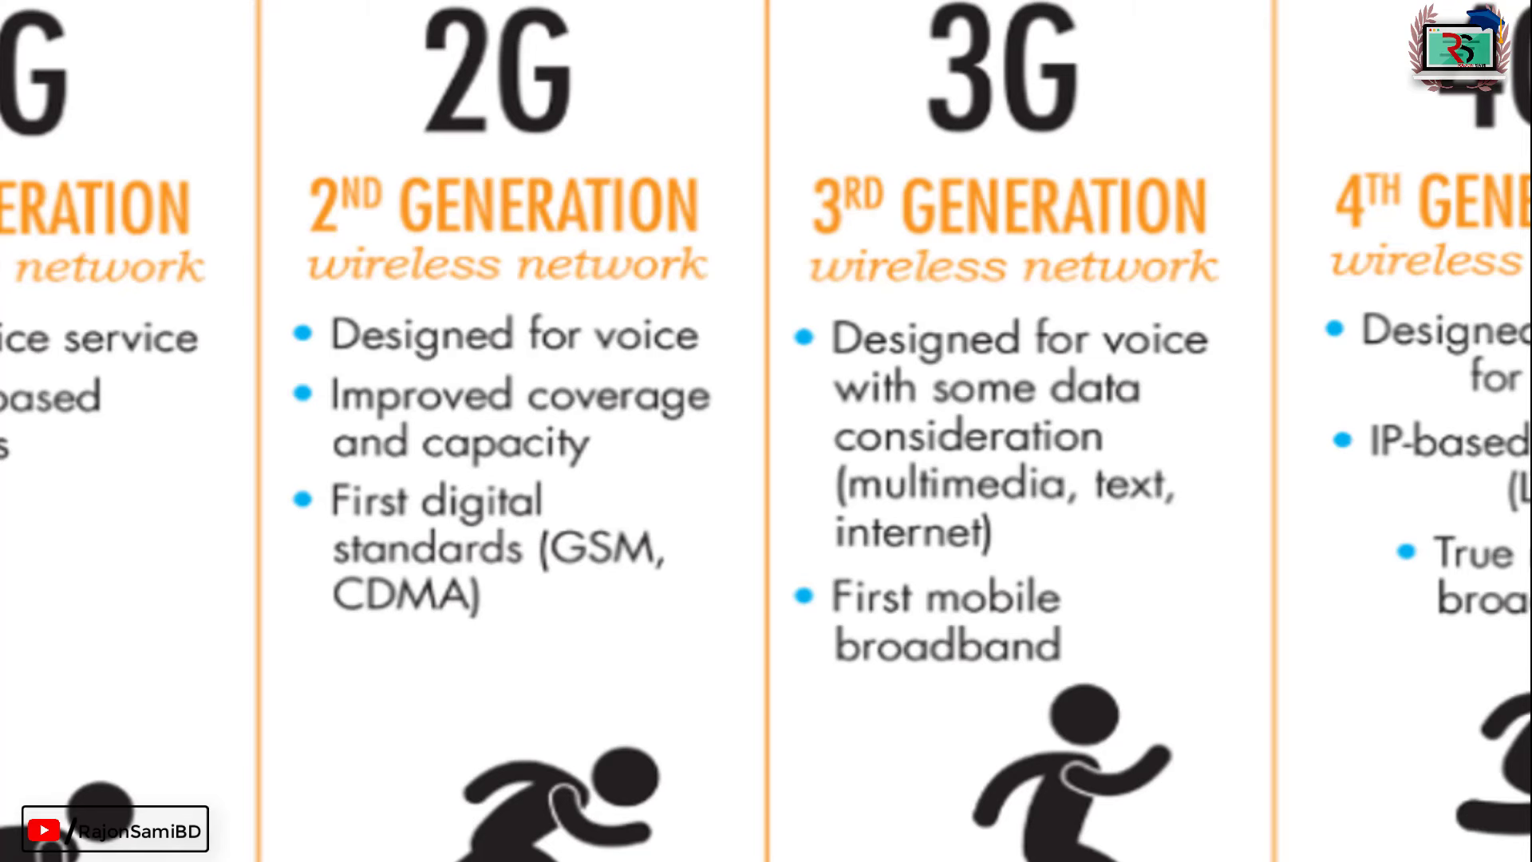
{"action": "left_click", "coordinate": [1210, 264]}
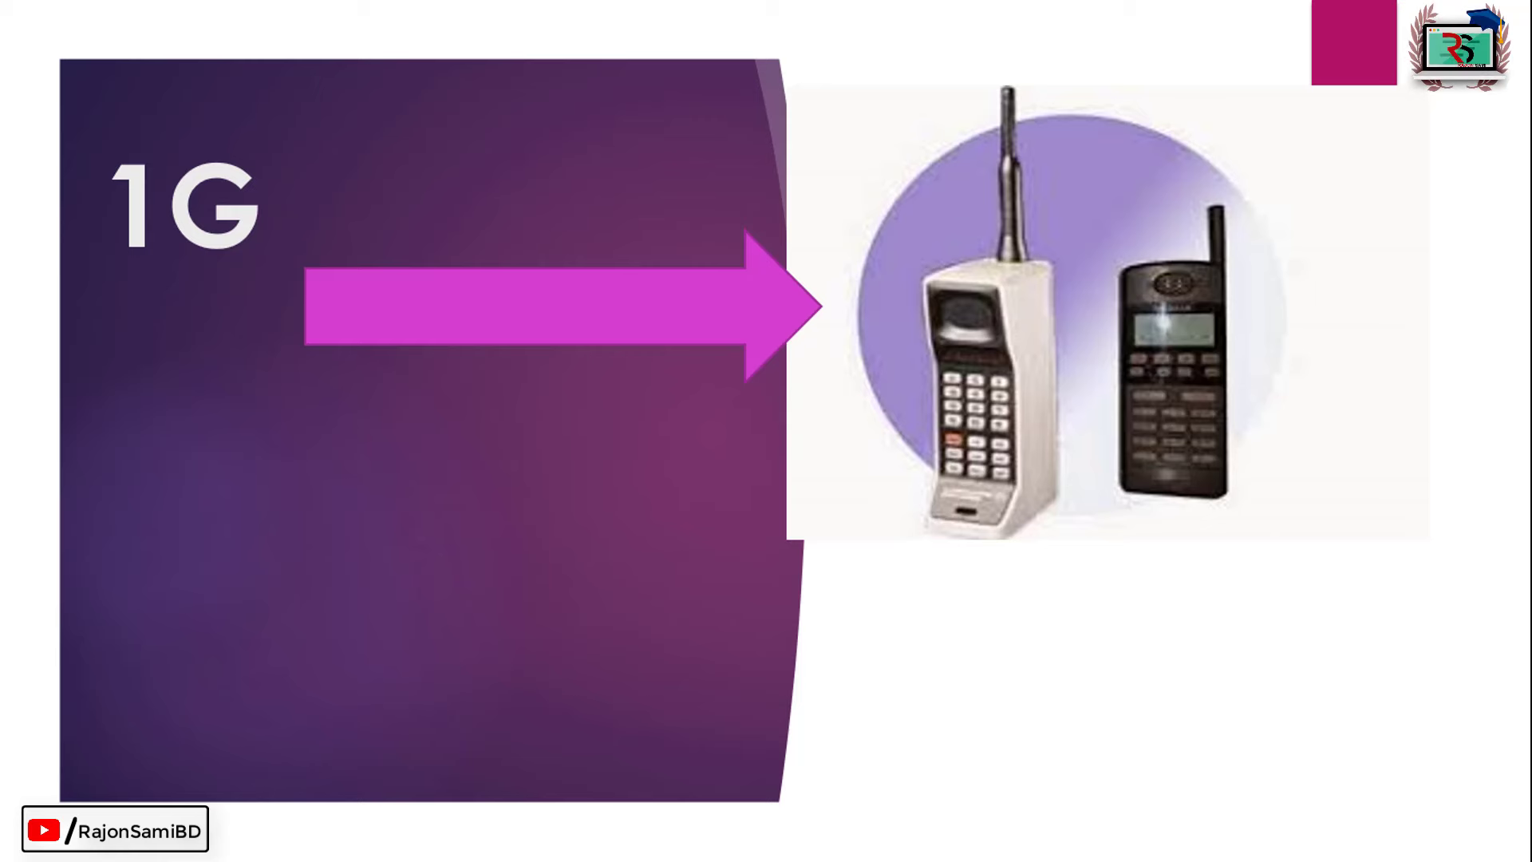
{"action": "left_click", "coordinate": [1208, 264]}
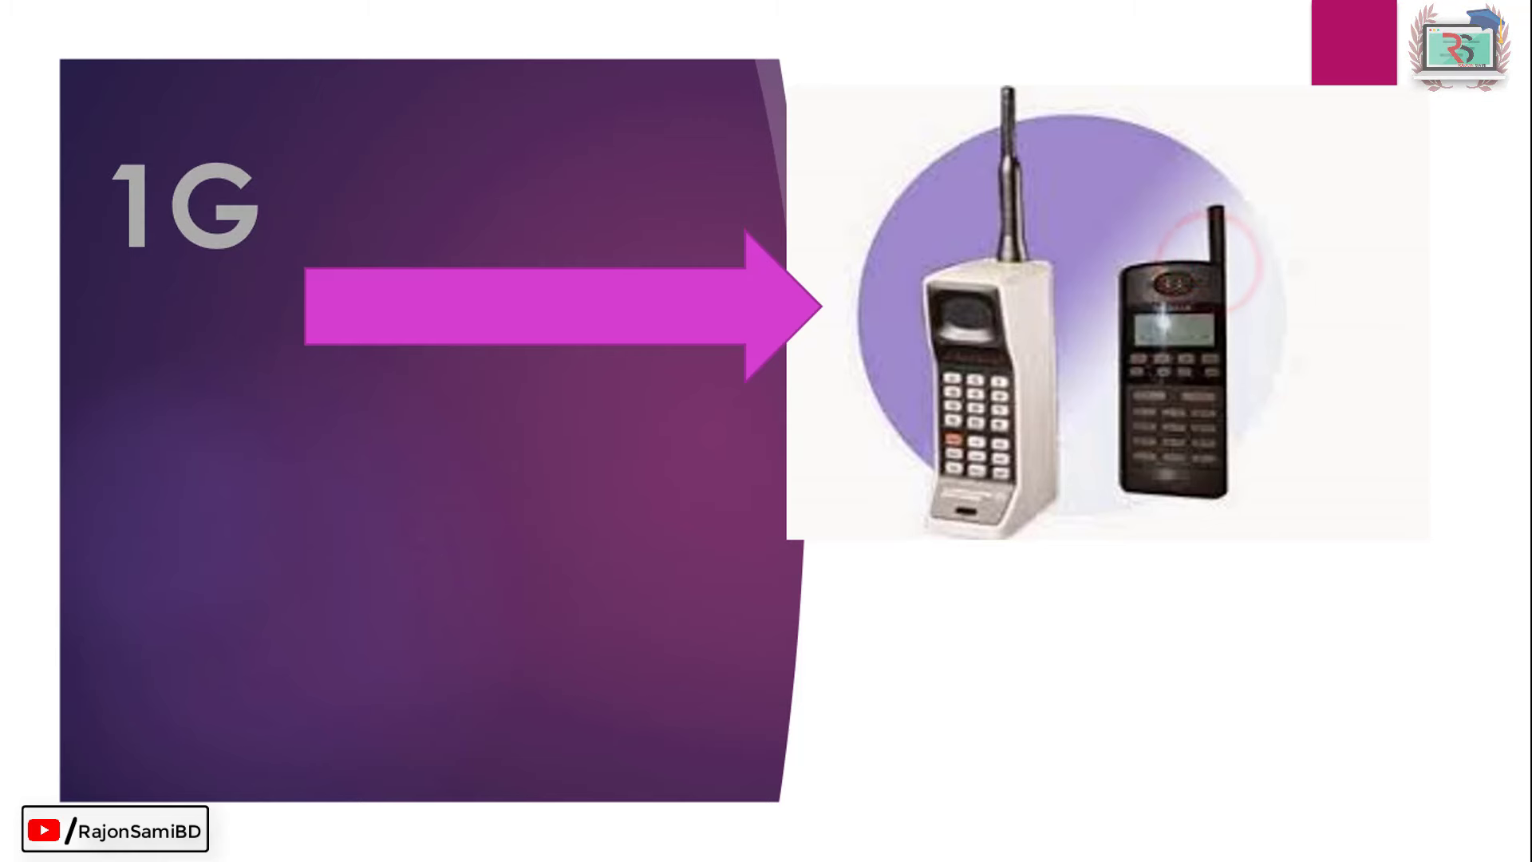
{"action": "key", "text": "Escape"}
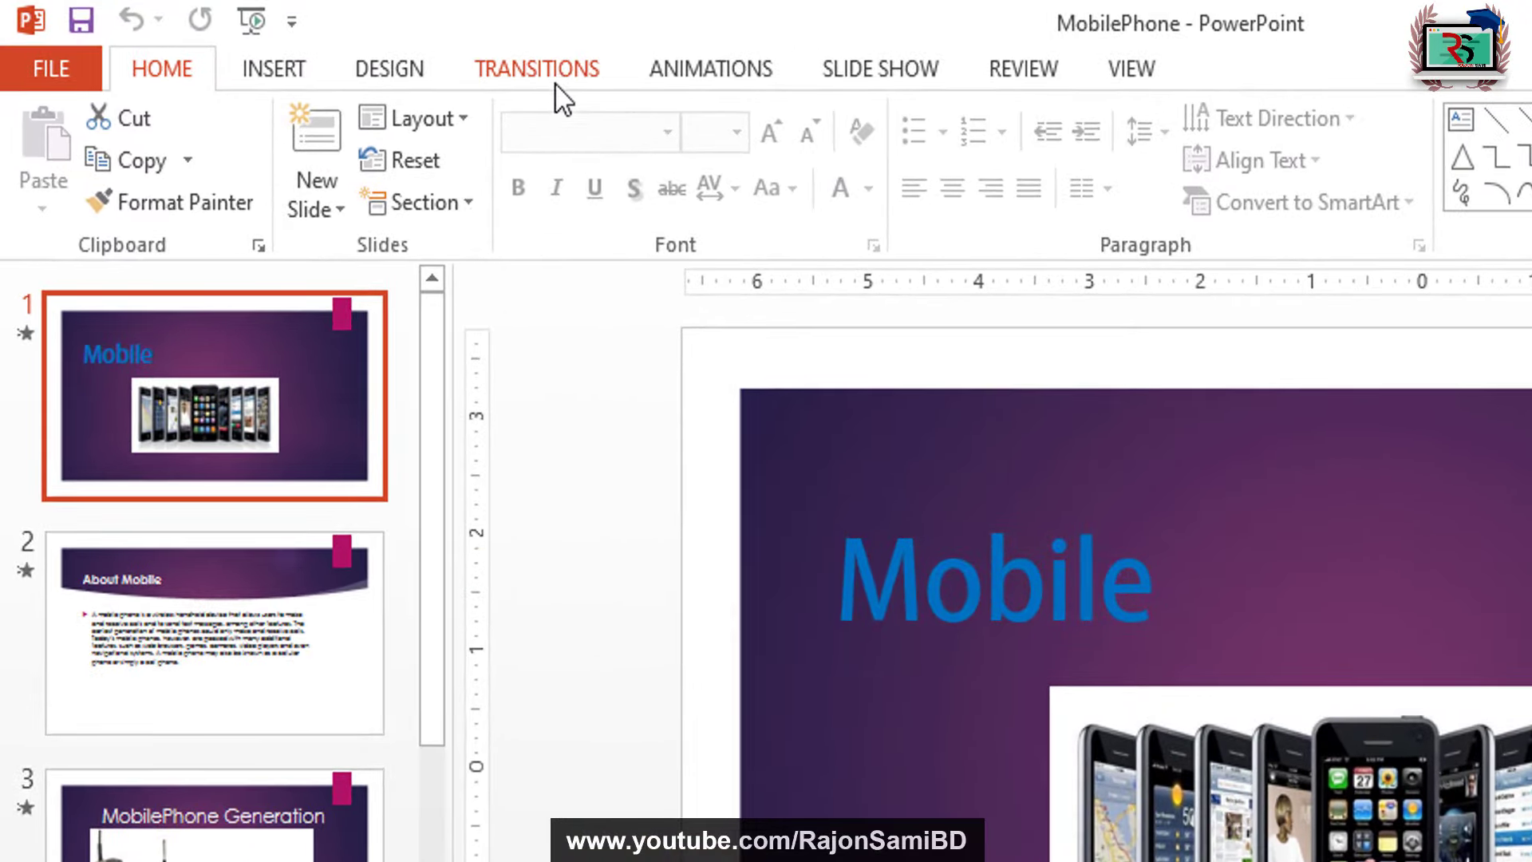
{"action": "left_click", "coordinate": [557, 67]}
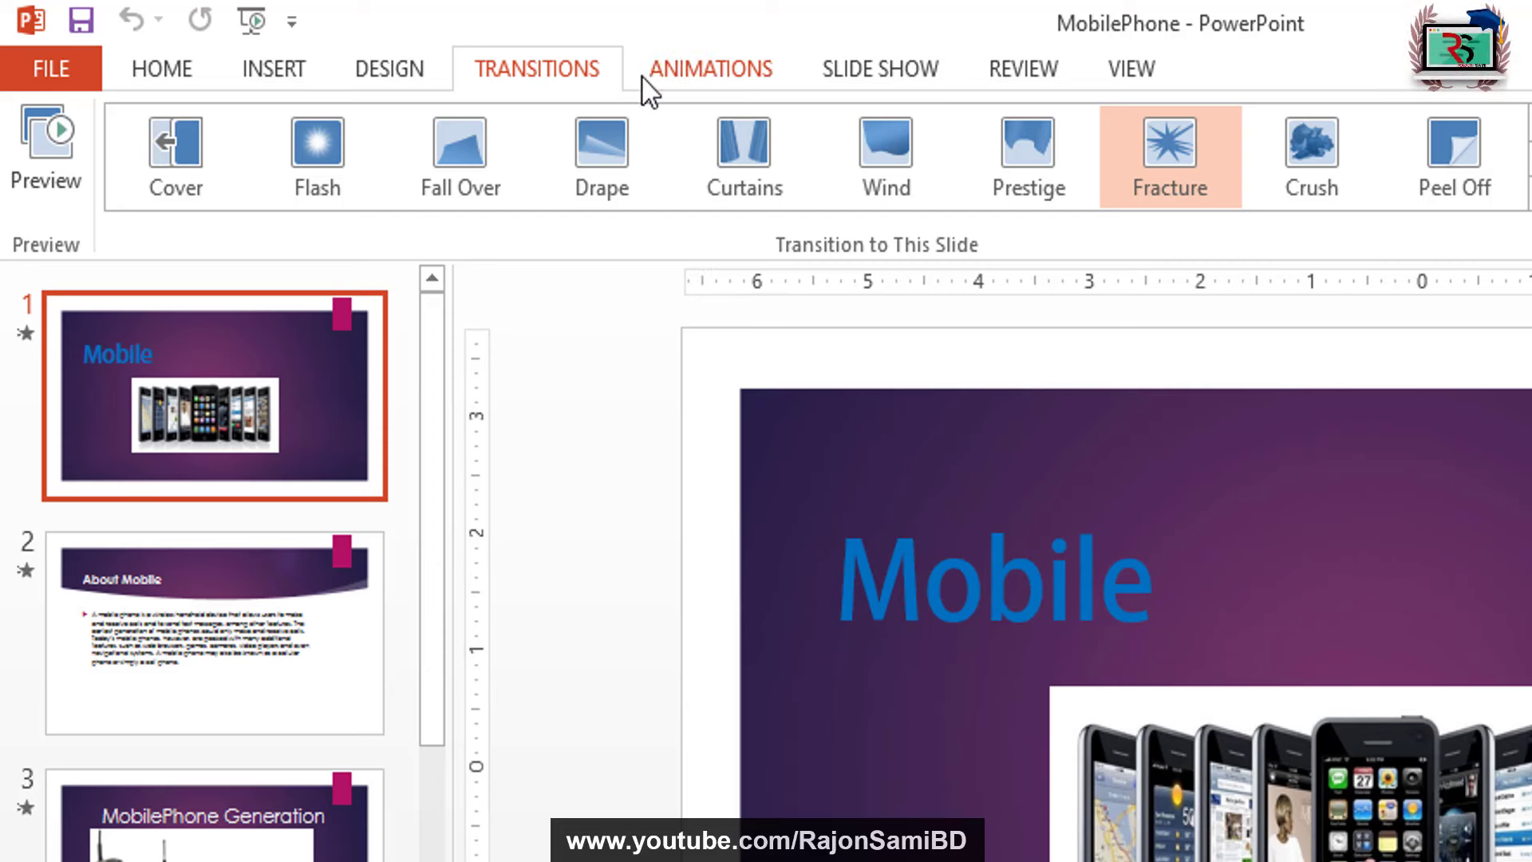
{"action": "left_click", "coordinate": [696, 76]}
{"action": "left_click", "coordinate": [563, 65]}
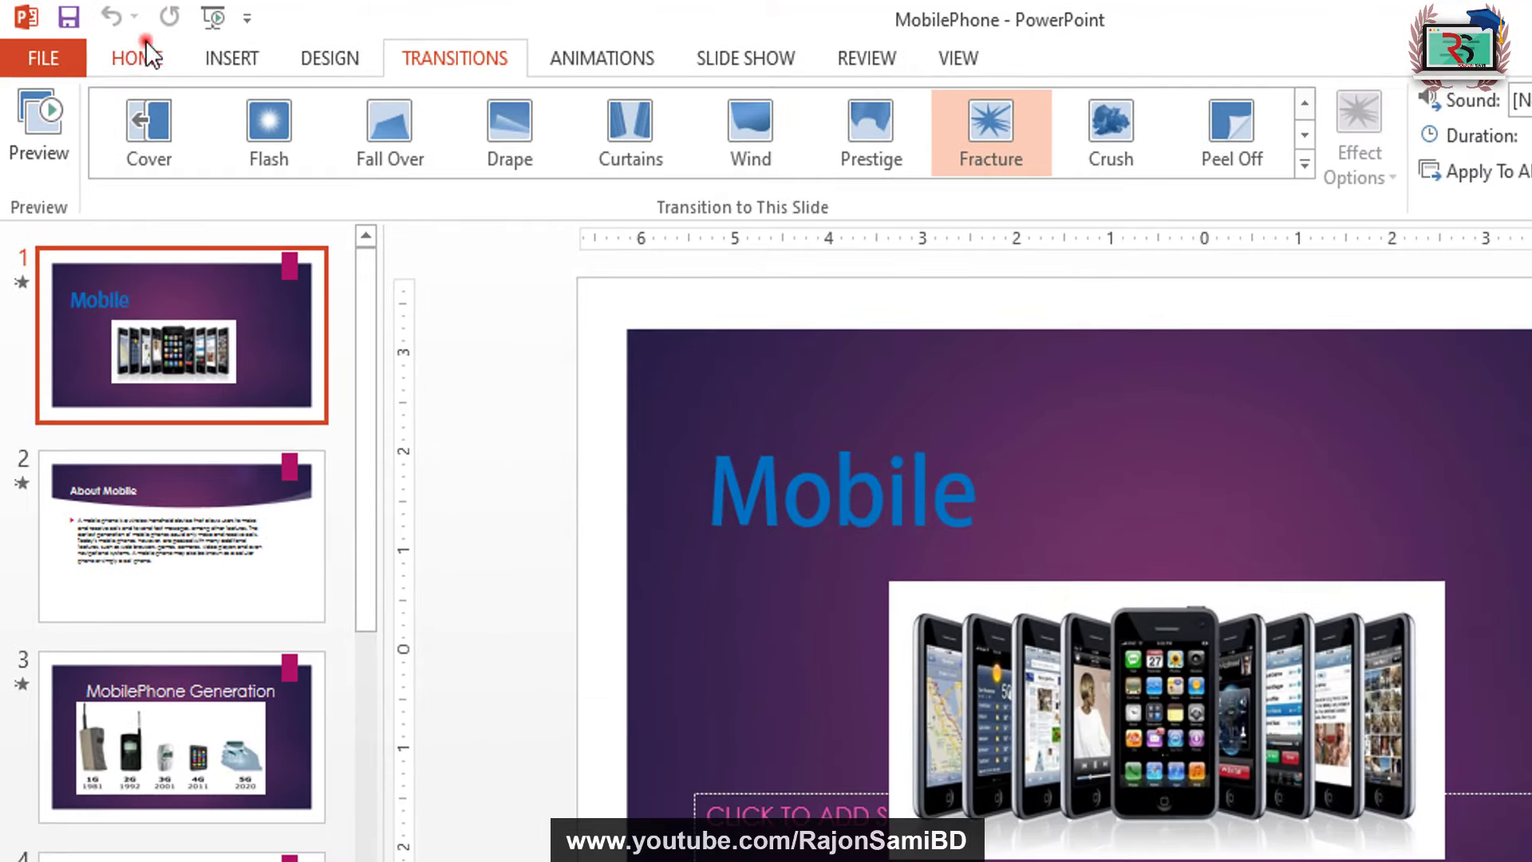
{"action": "left_click", "coordinate": [148, 50]}
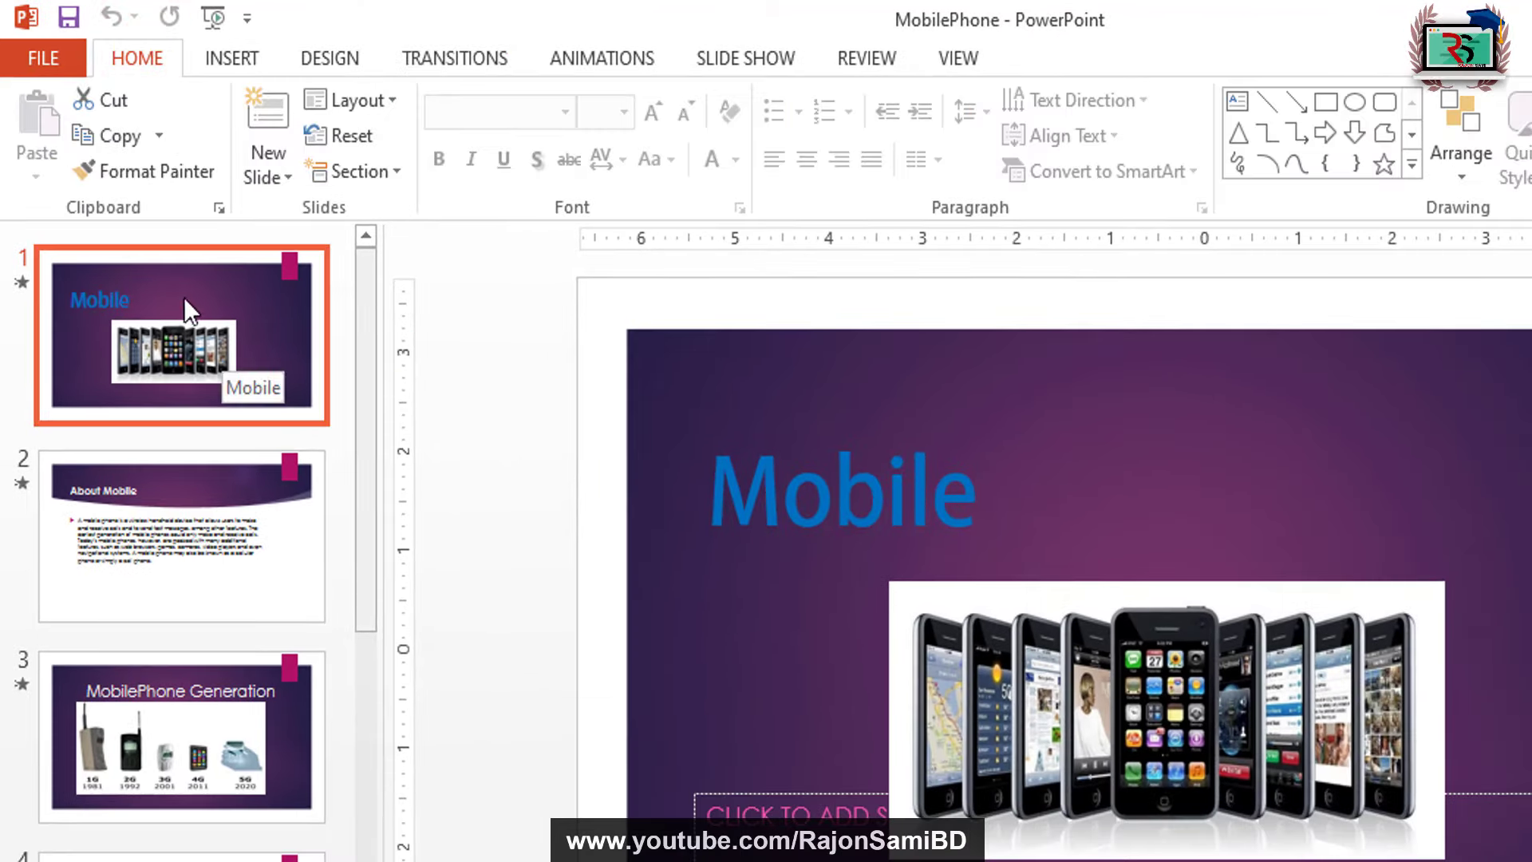
{"action": "left_click", "coordinate": [203, 533]}
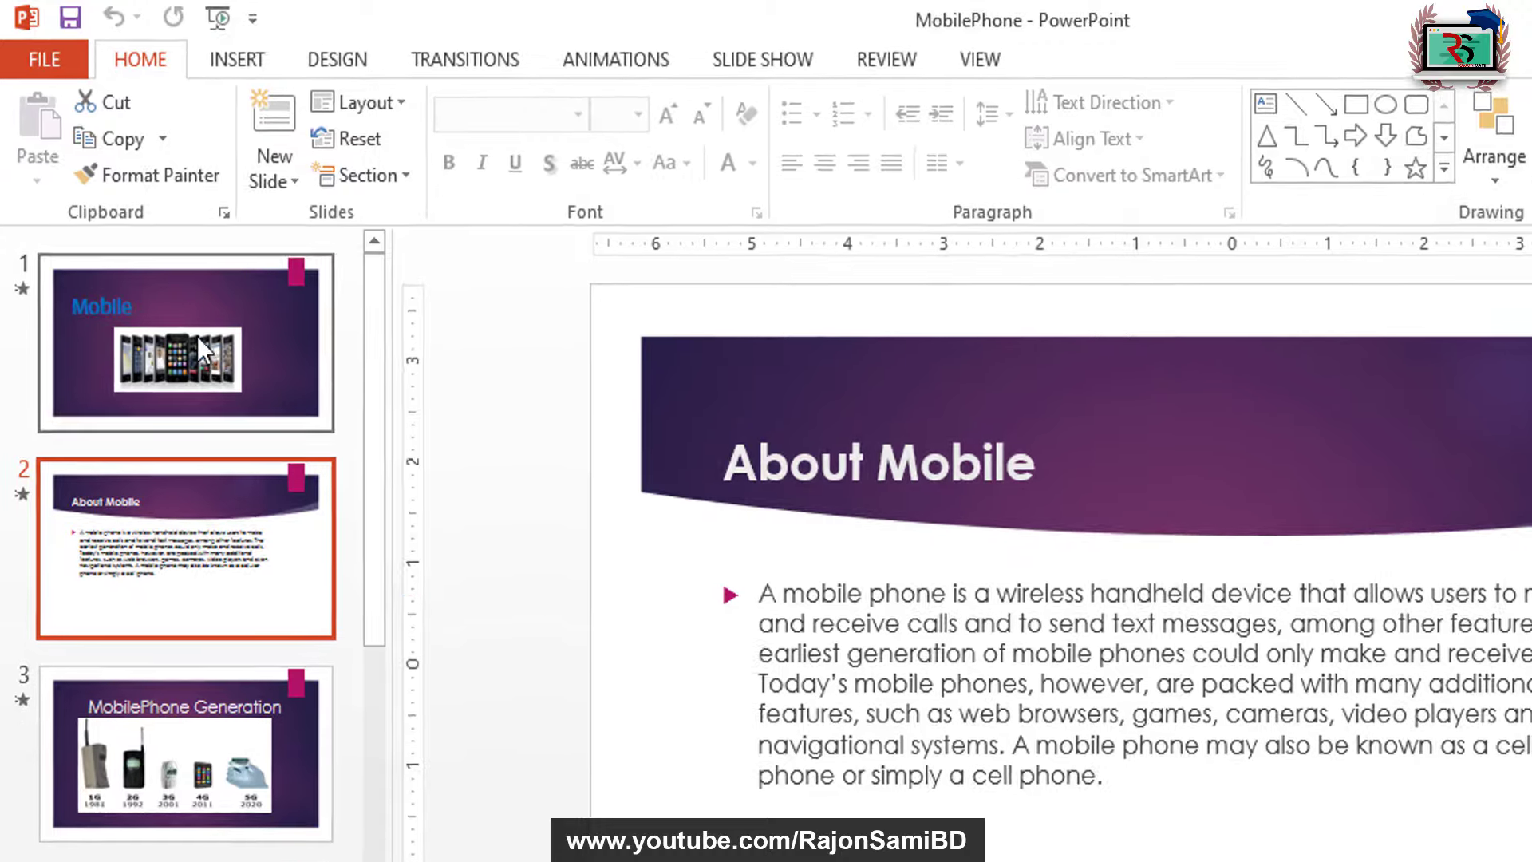
{"action": "left_click", "coordinate": [188, 323]}
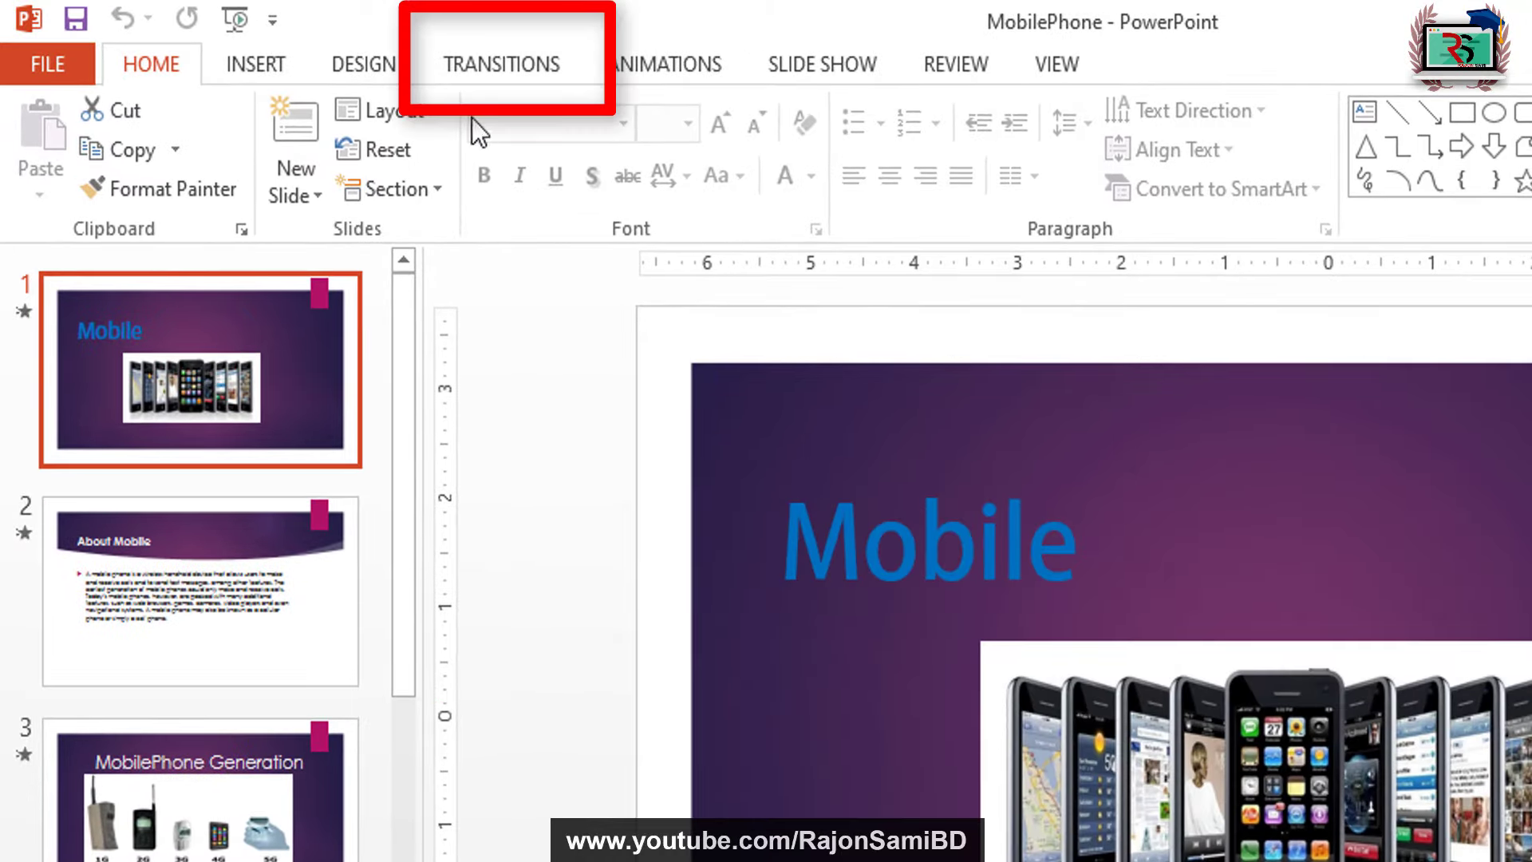
Preview the title slide's Fracture transition and check its 02.00 duration and On Mouse Click advance
{"action": "left_click", "coordinate": [505, 66]}
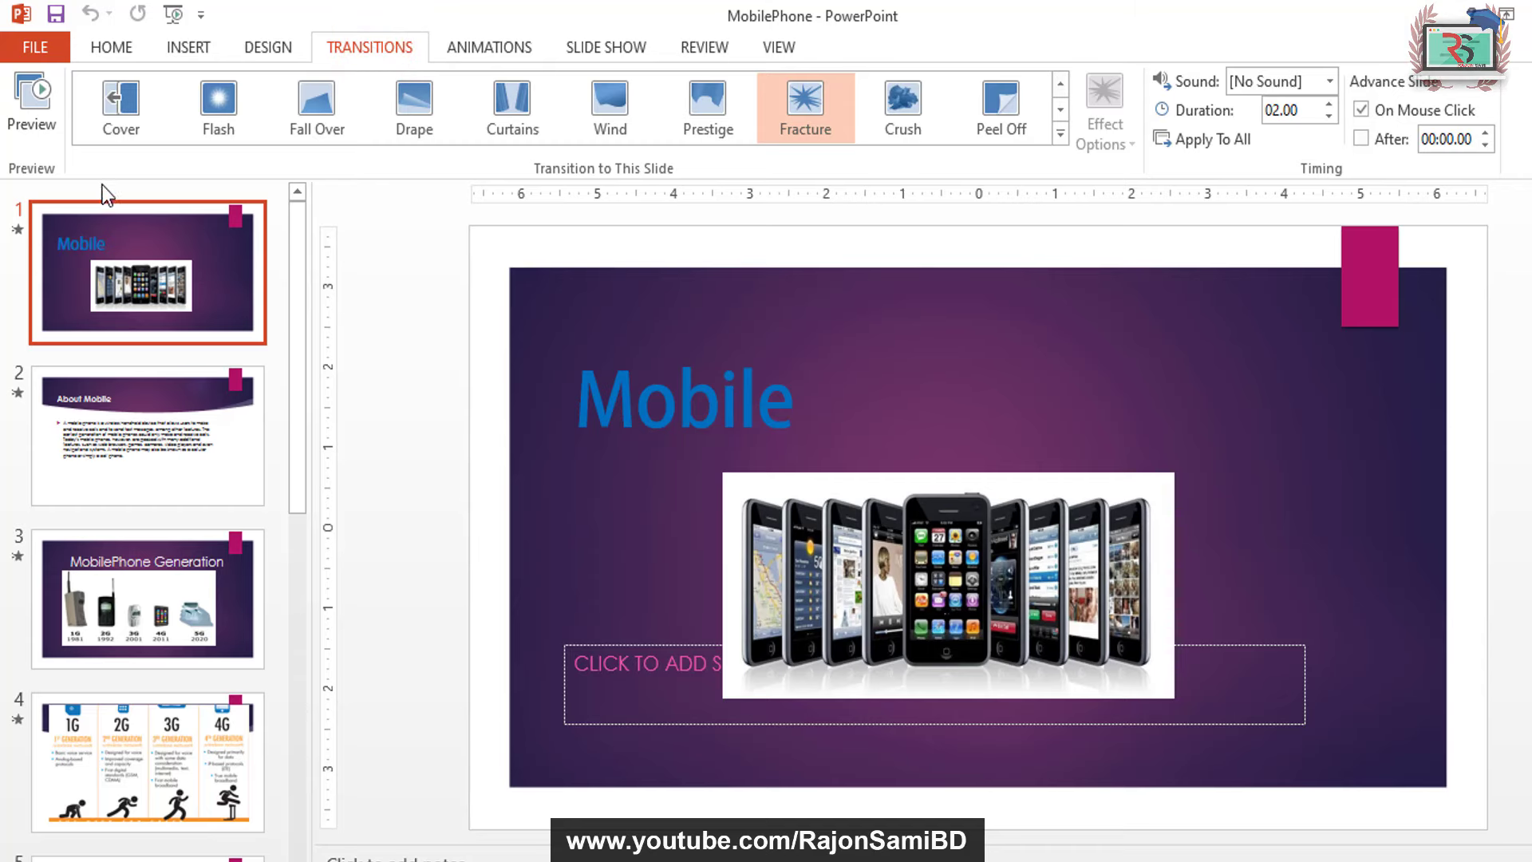
{"action": "left_click", "coordinate": [30, 103]}
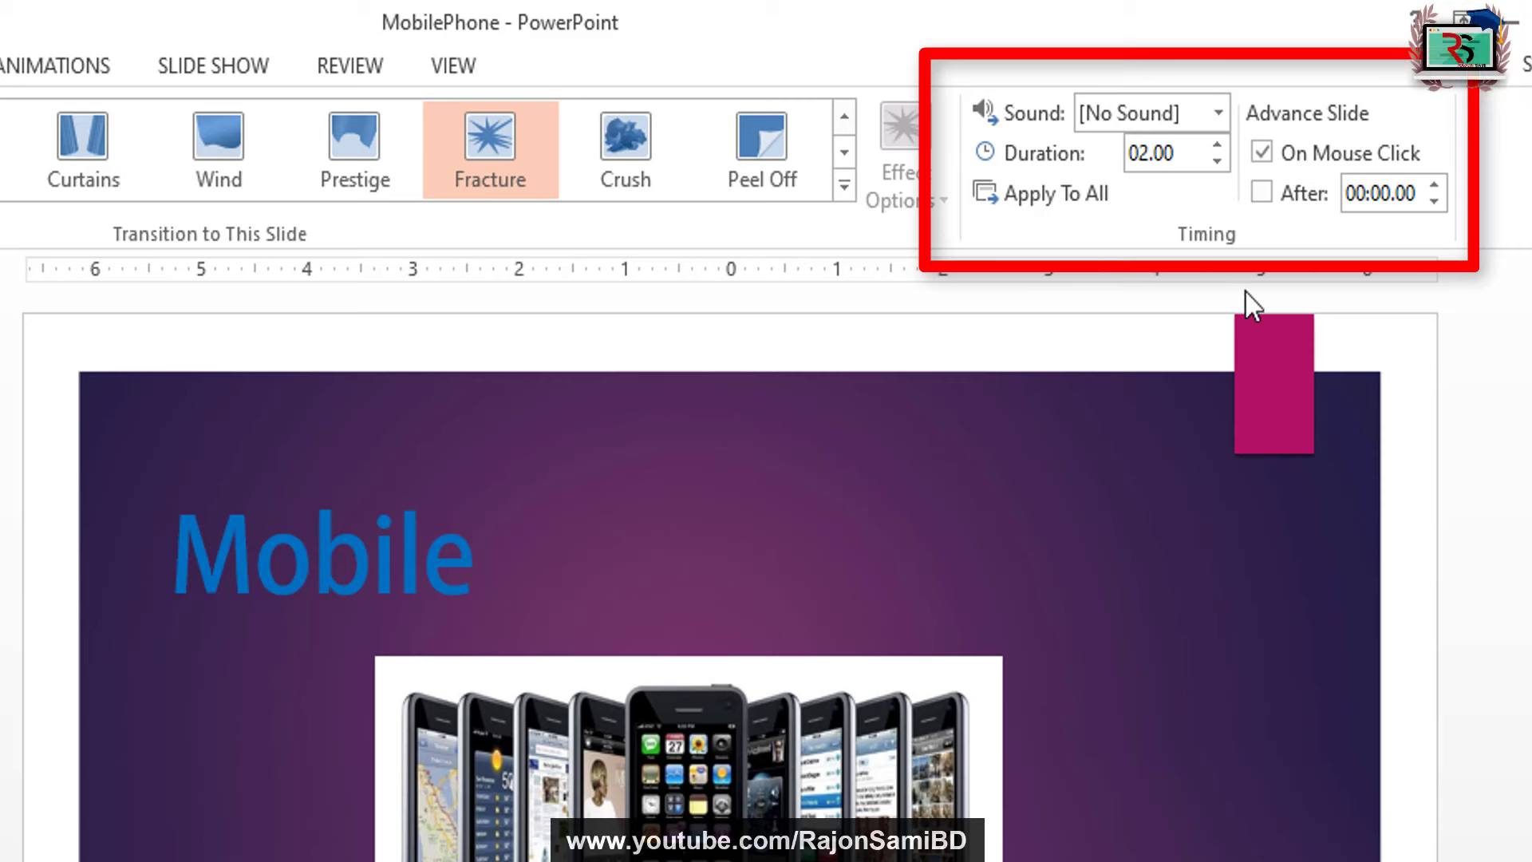
{"action": "left_click", "coordinate": [1066, 193]}
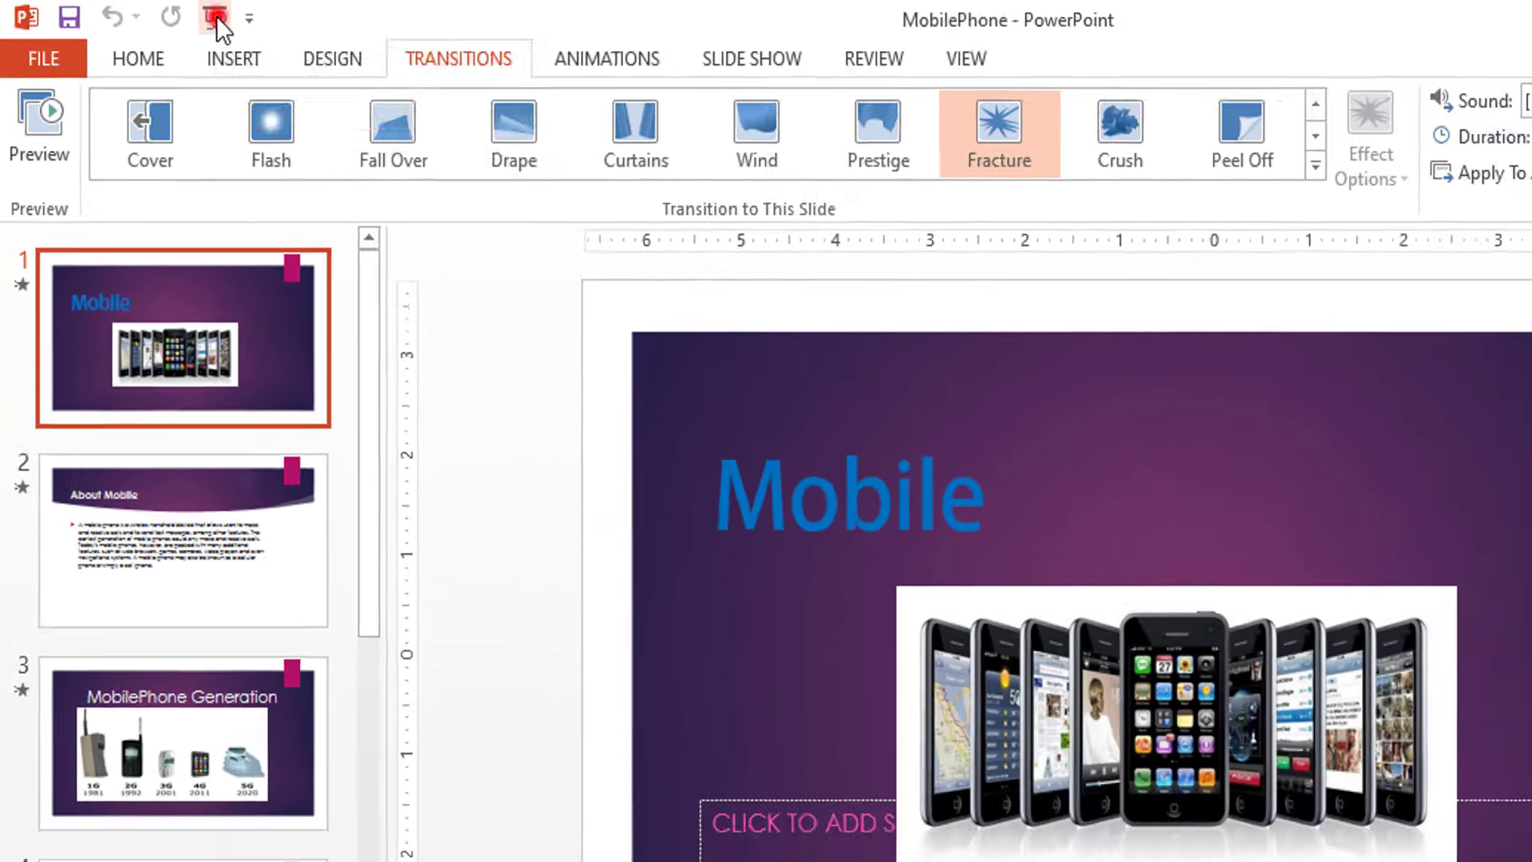
Adjust slide 1's Fracture duration to 02.00 with no sound and test it in a slide show
{"action": "left_click", "coordinate": [217, 16]}
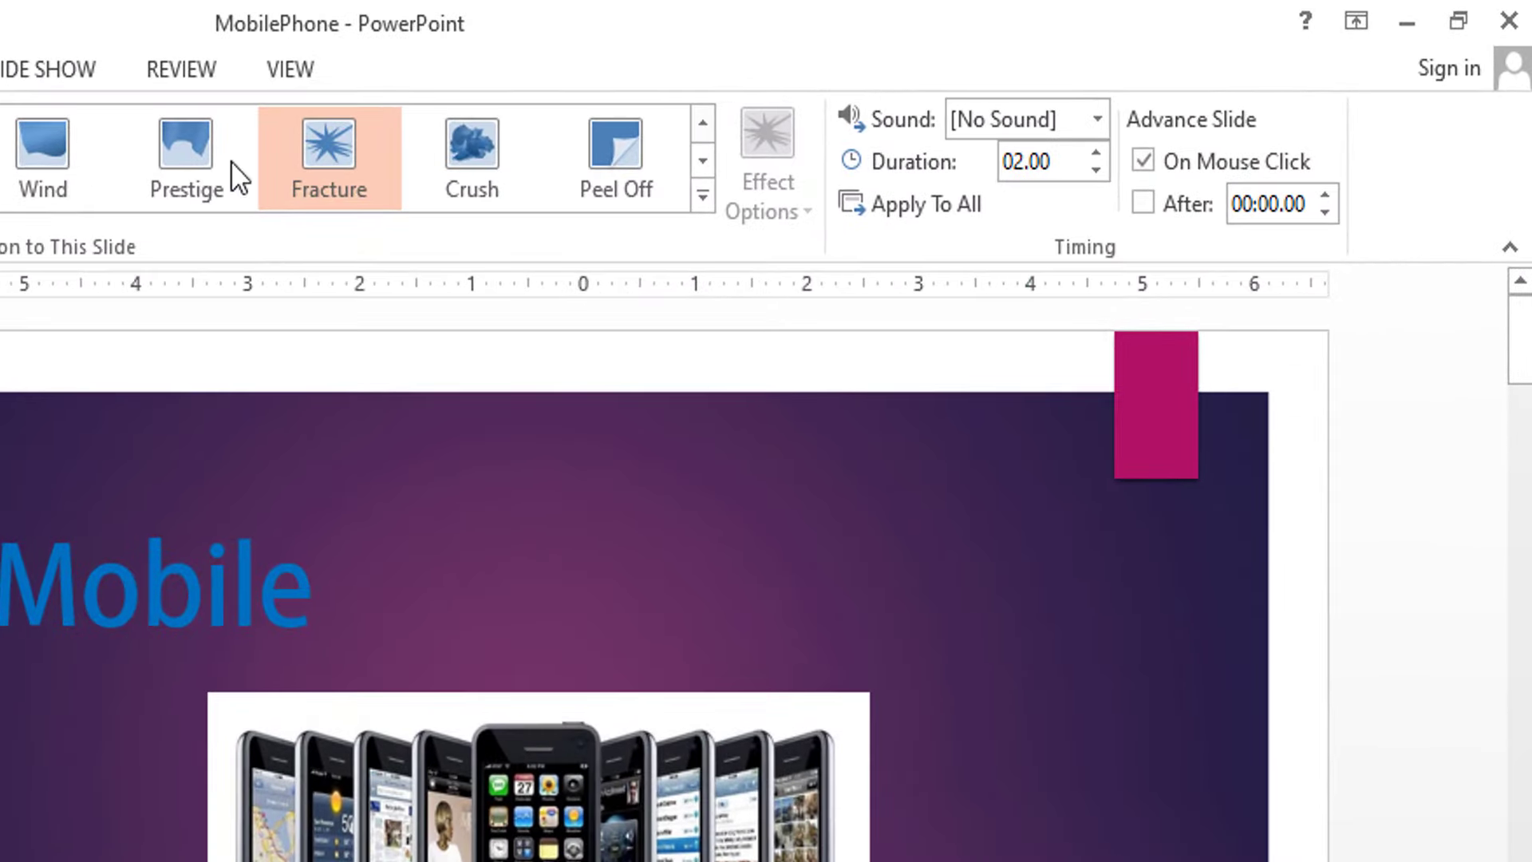
{"action": "key", "text": "BackSpace"}
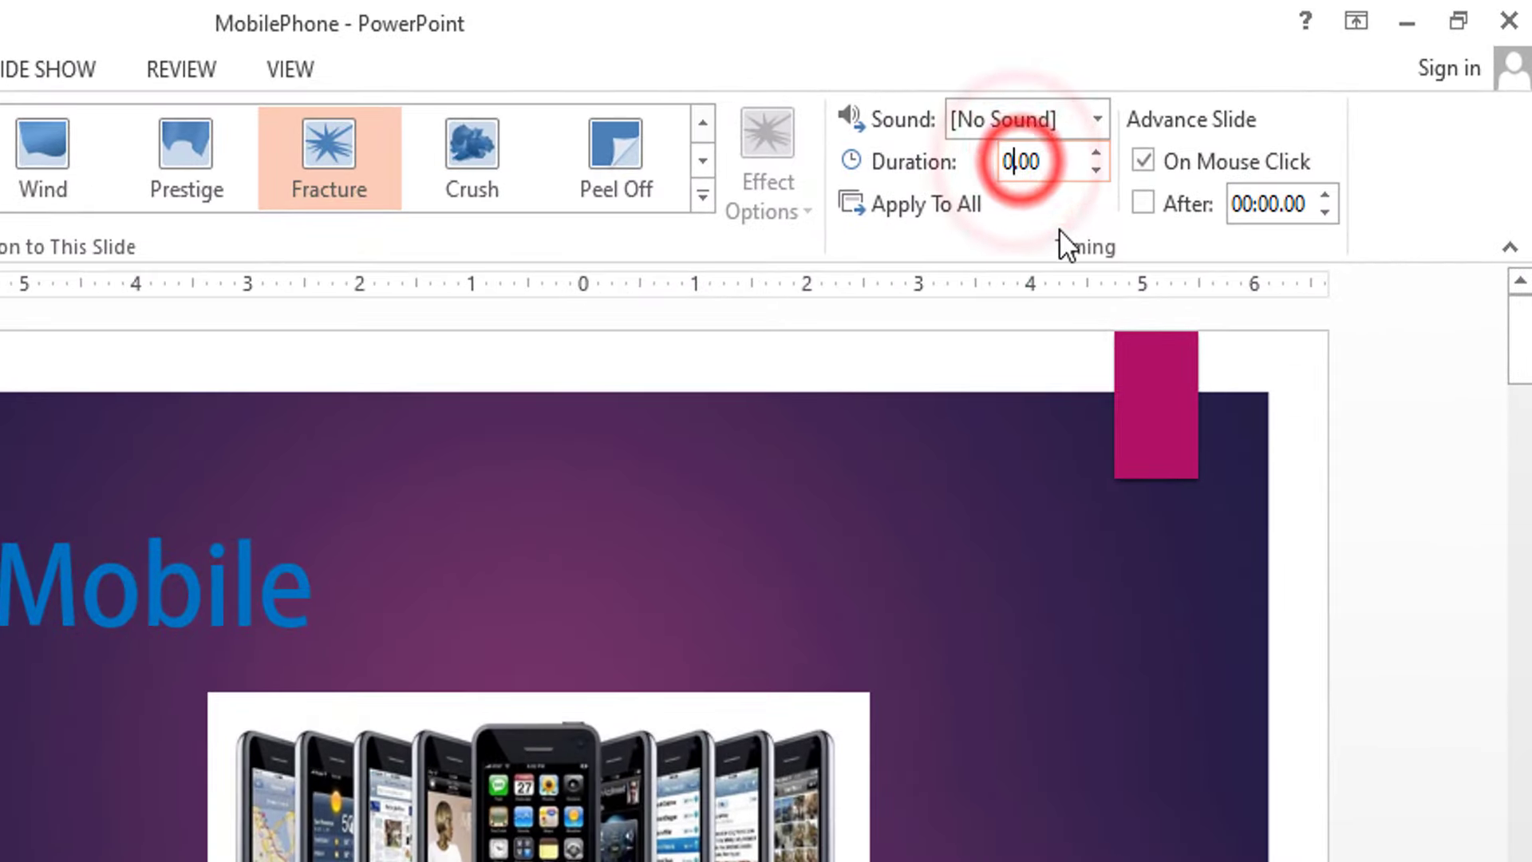
{"action": "type", "text": "5"}
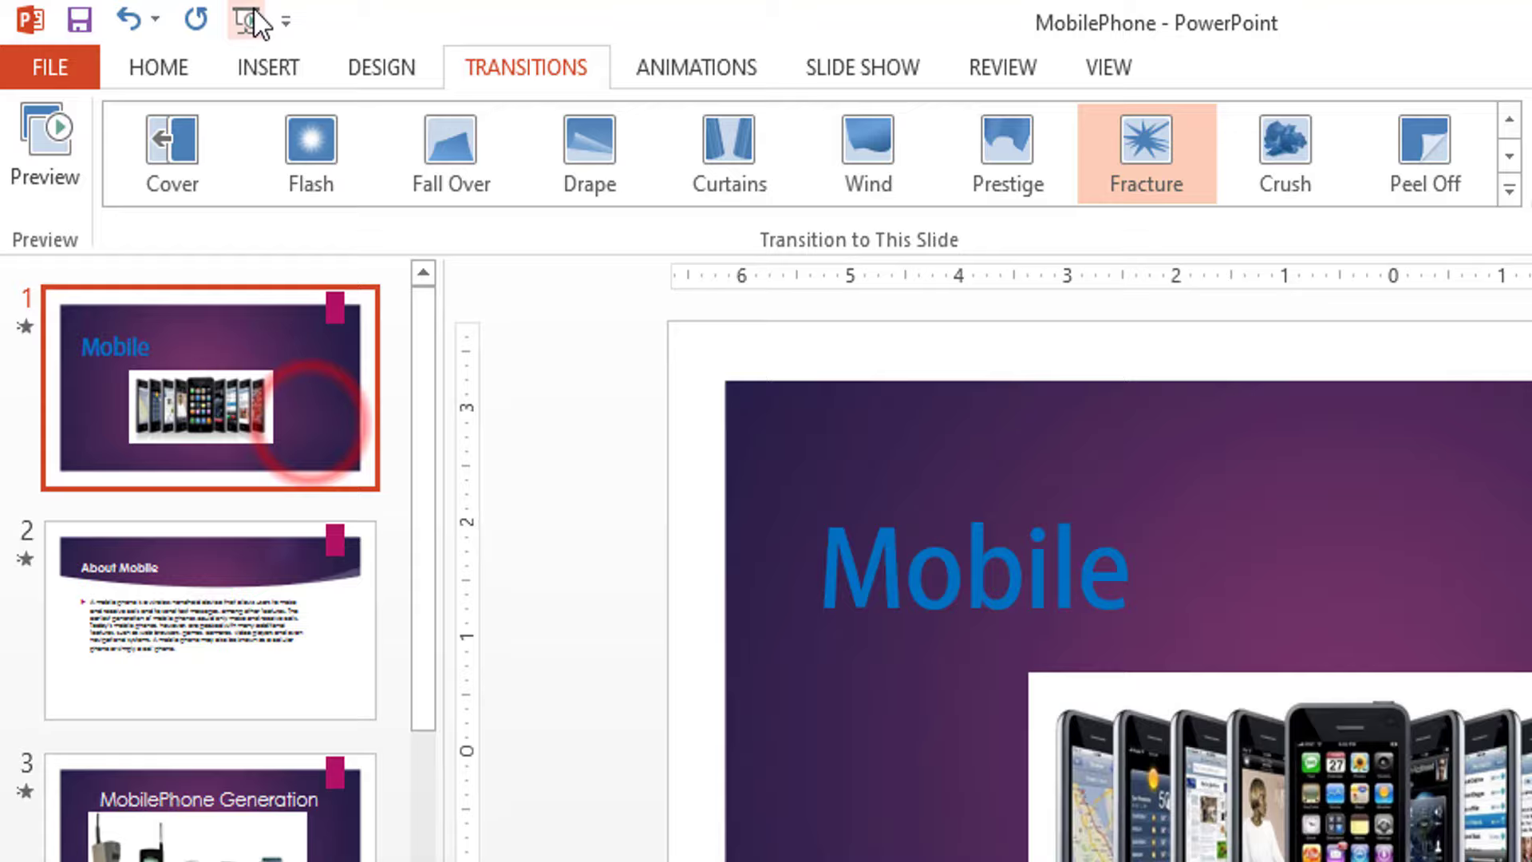
{"action": "left_click", "coordinate": [862, 67]}
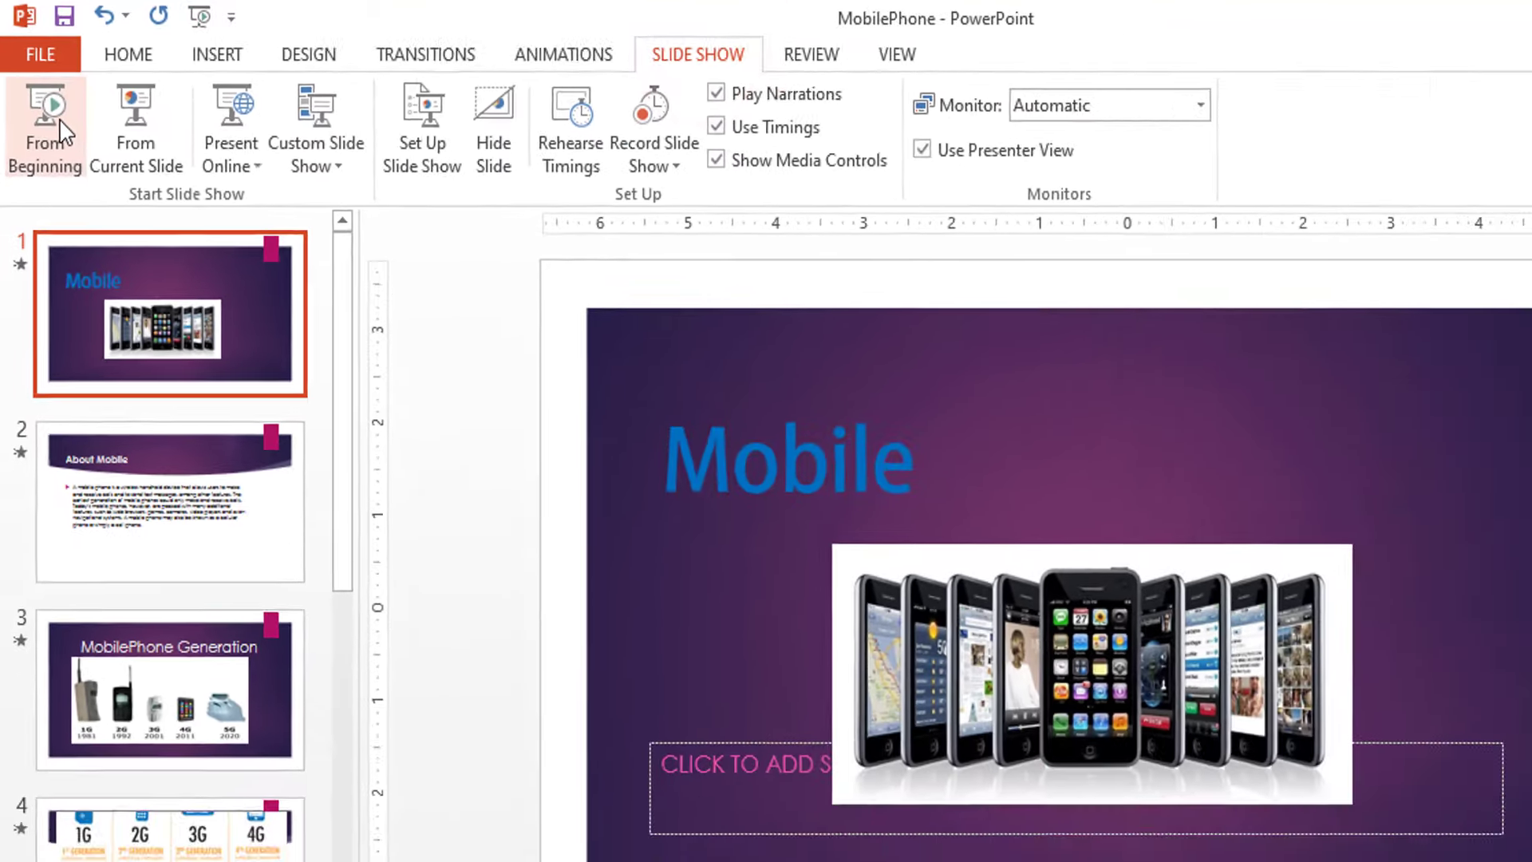
{"action": "left_click", "coordinate": [50, 119]}
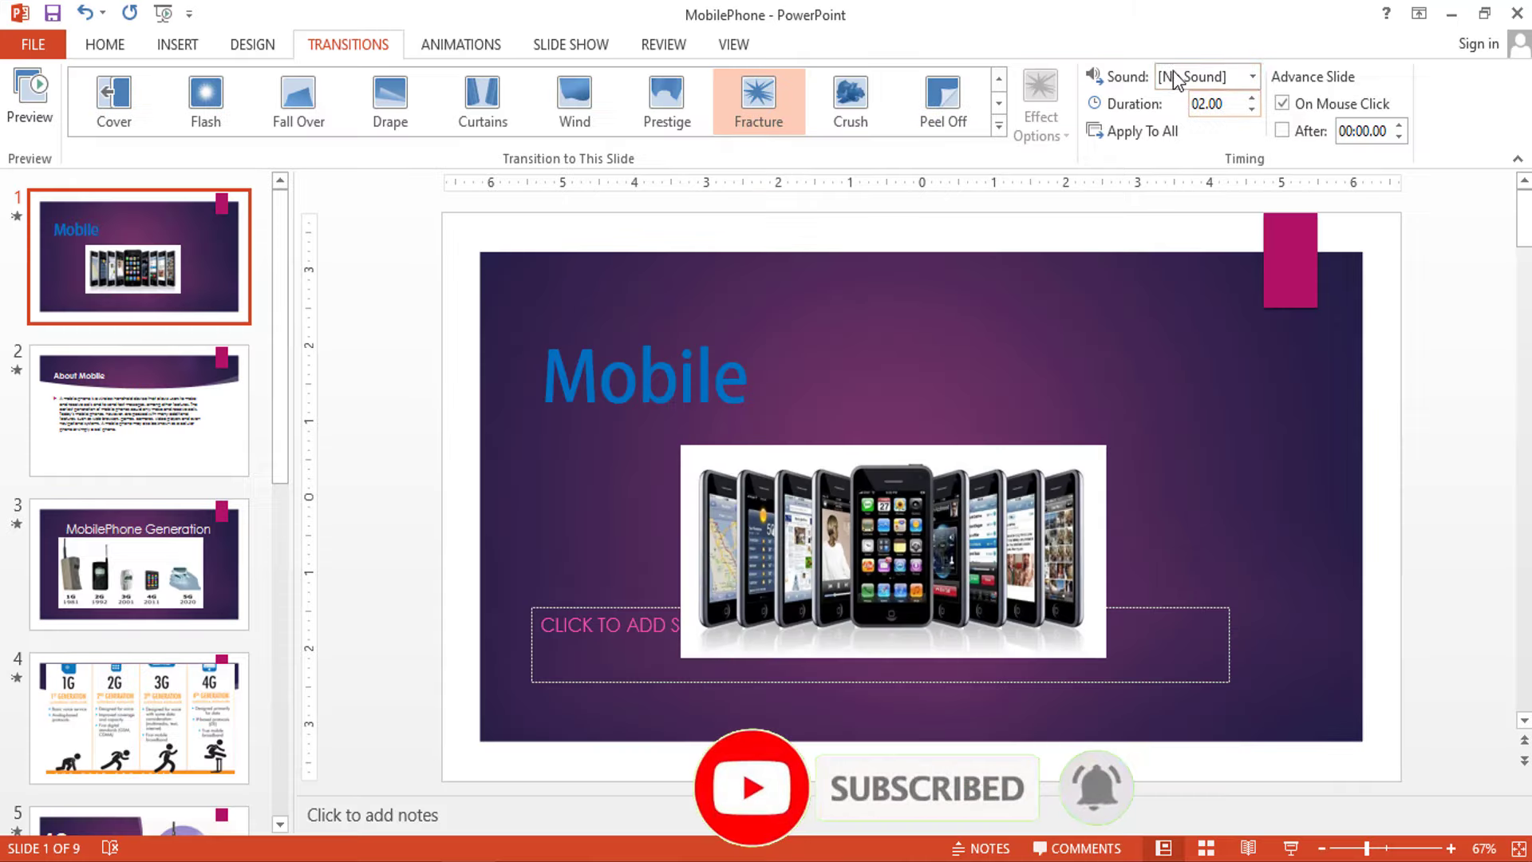
{"action": "left_click", "coordinate": [1160, 129]}
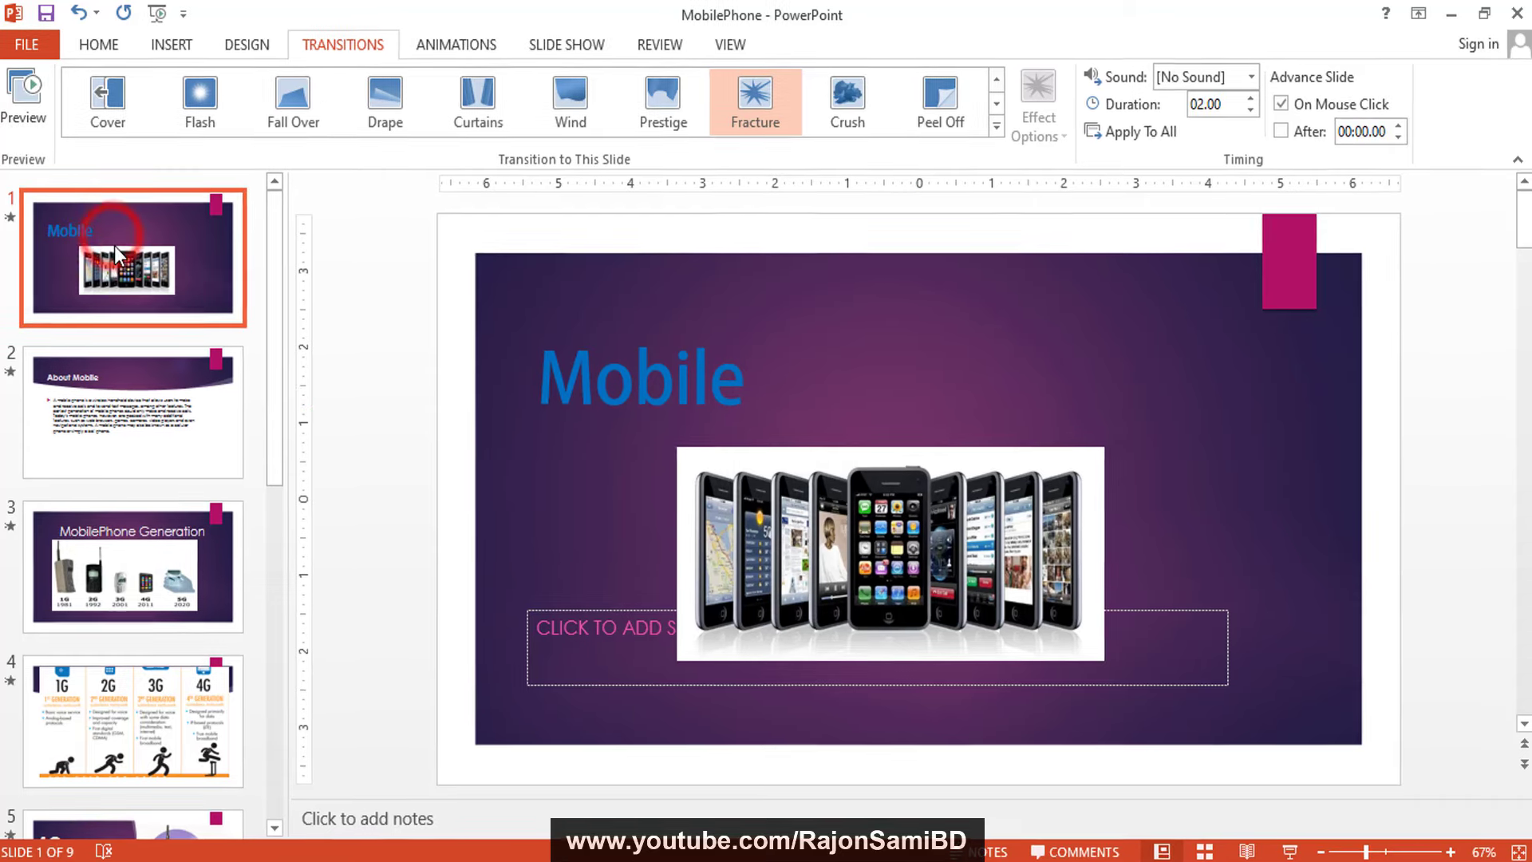
Turn off On Mouse Click for slide 1, test it, and set After to 00:00.3
{"action": "left_click", "coordinate": [349, 36]}
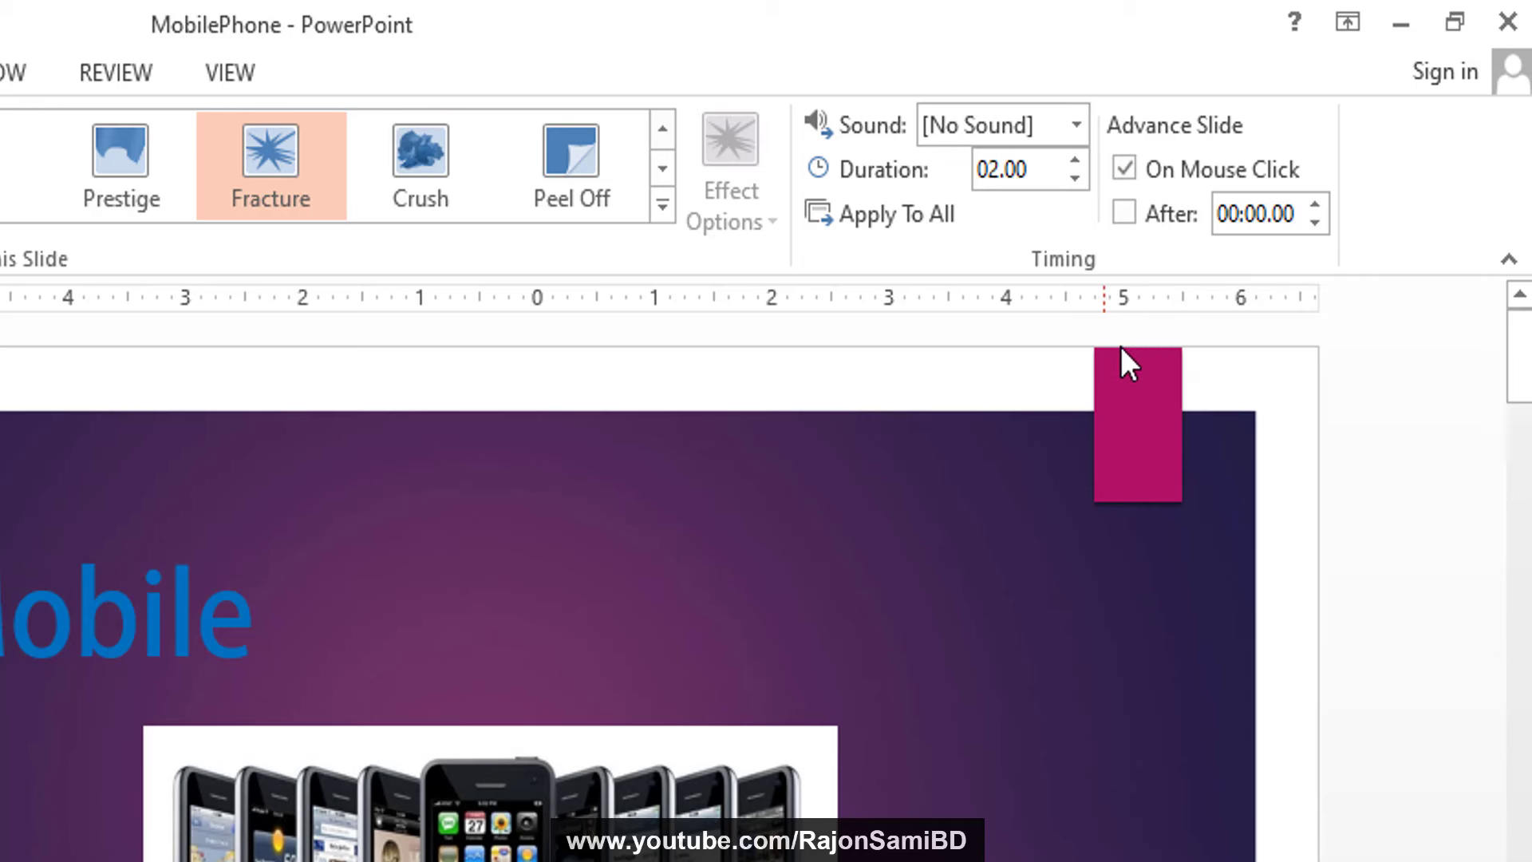
{"action": "left_click", "coordinate": [1123, 169]}
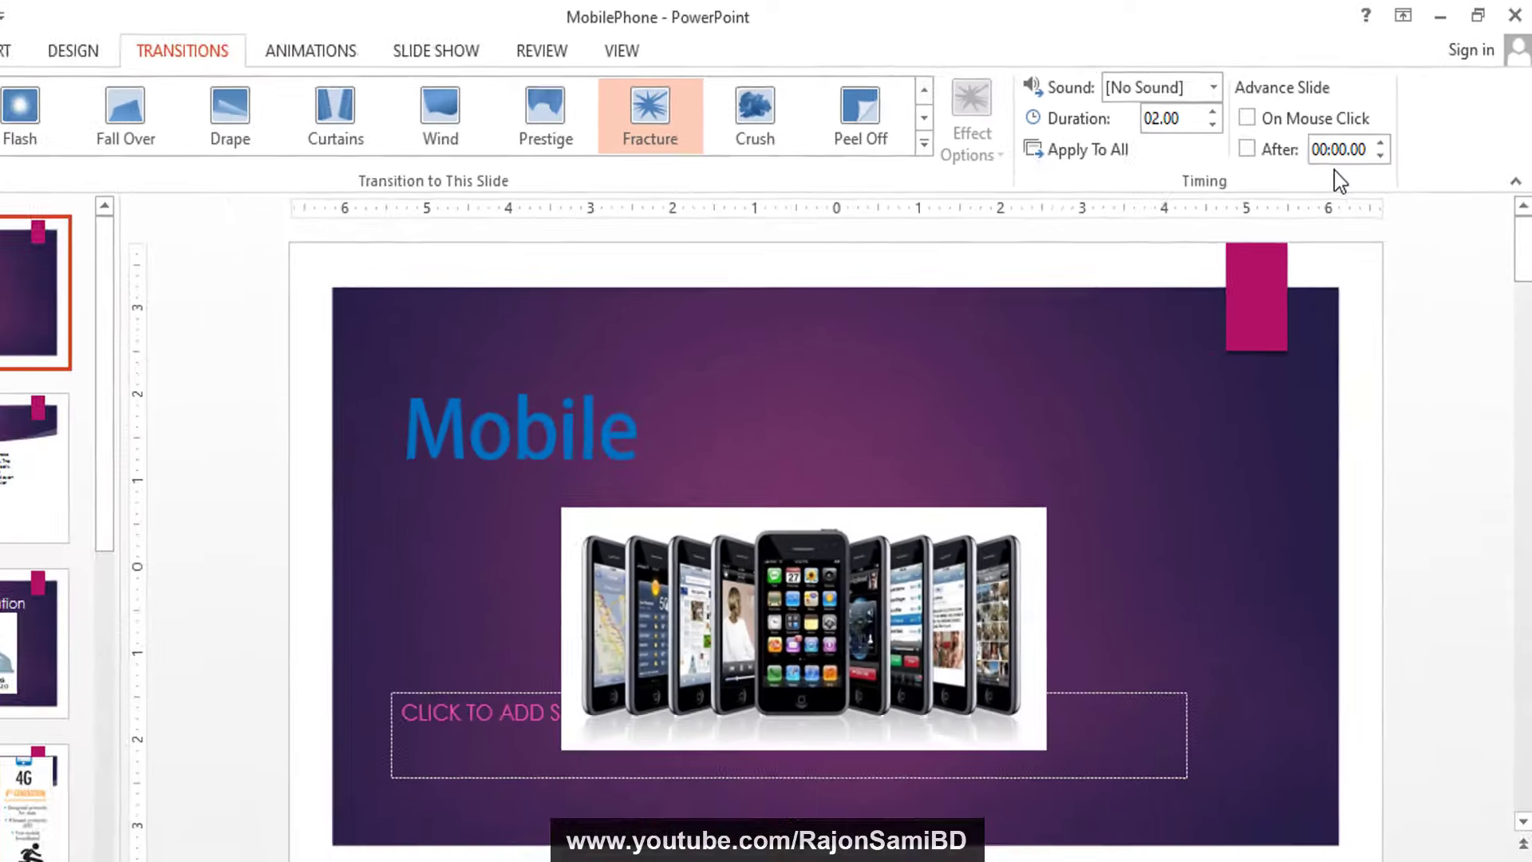
{"action": "key", "text": "F5"}
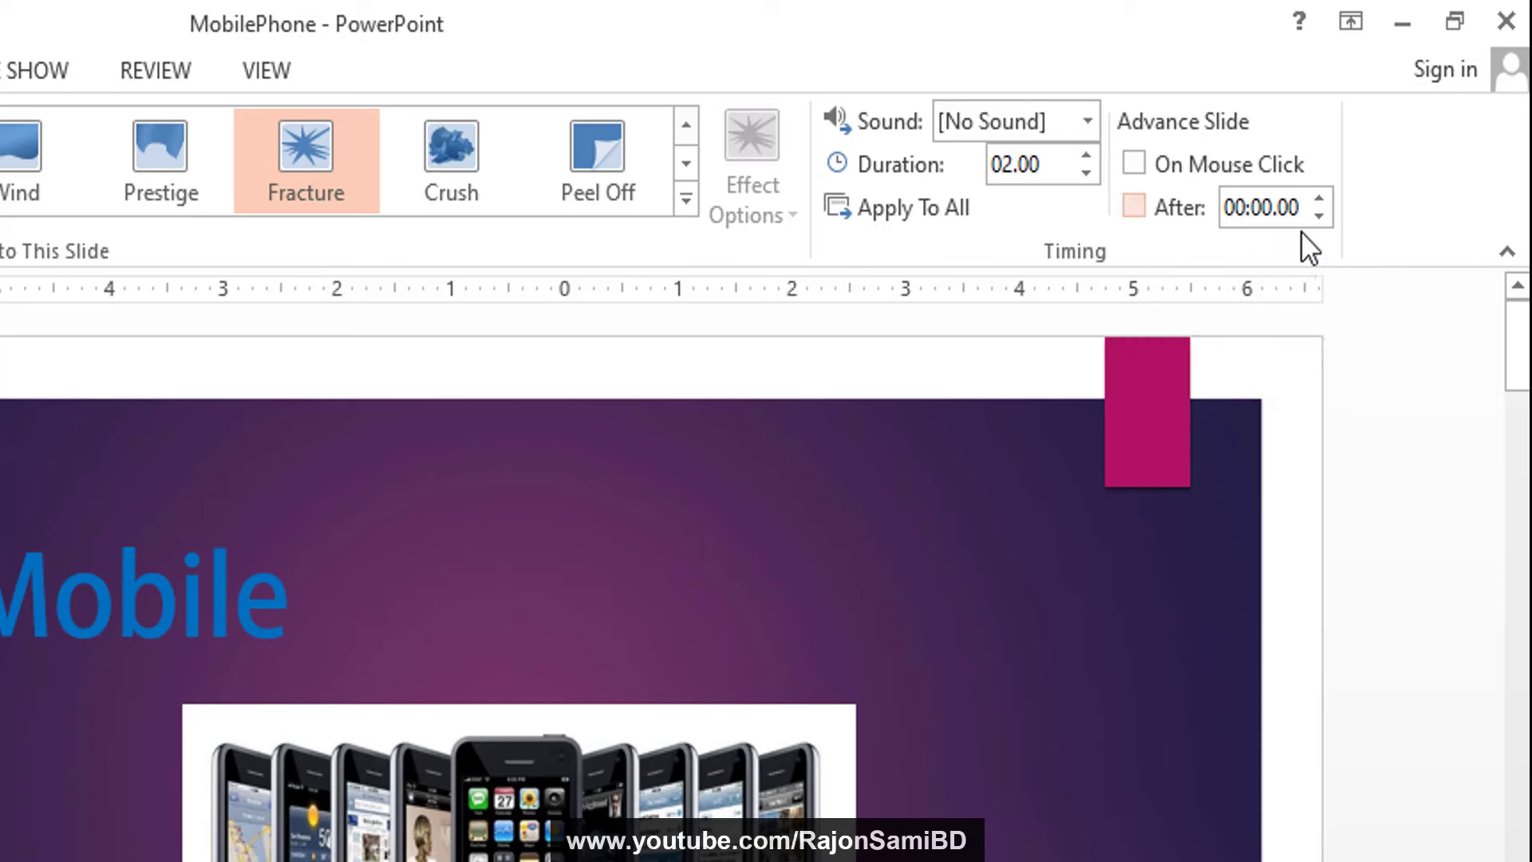
{"action": "double_click", "coordinate": [1289, 209]}
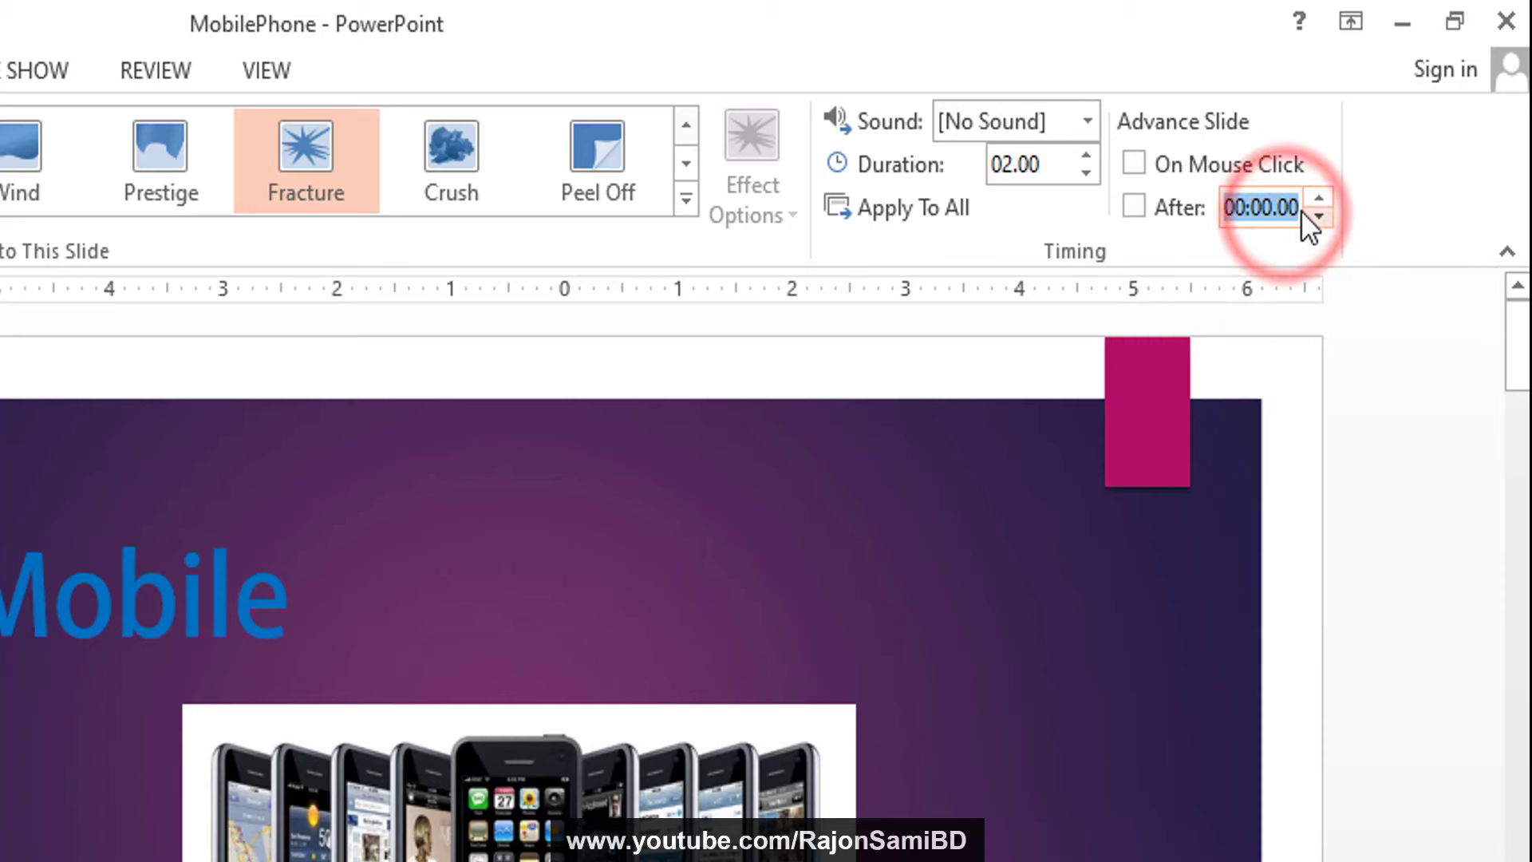
{"action": "type", "text": "3"}
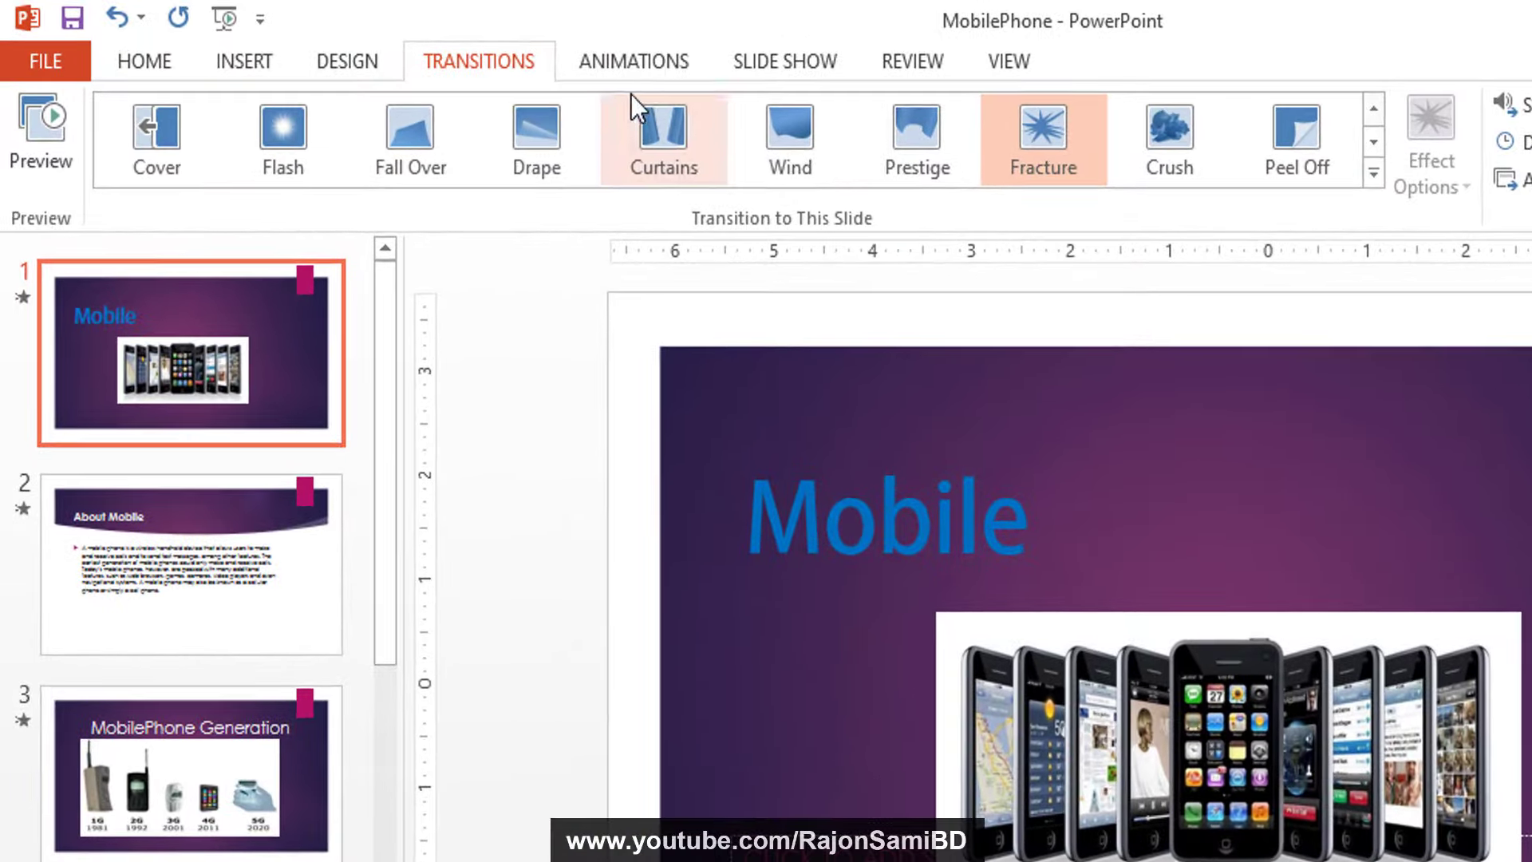
Run the show from the beginning, let the title slide advance into About Mobile, then exit
{"action": "left_click", "coordinate": [767, 68]}
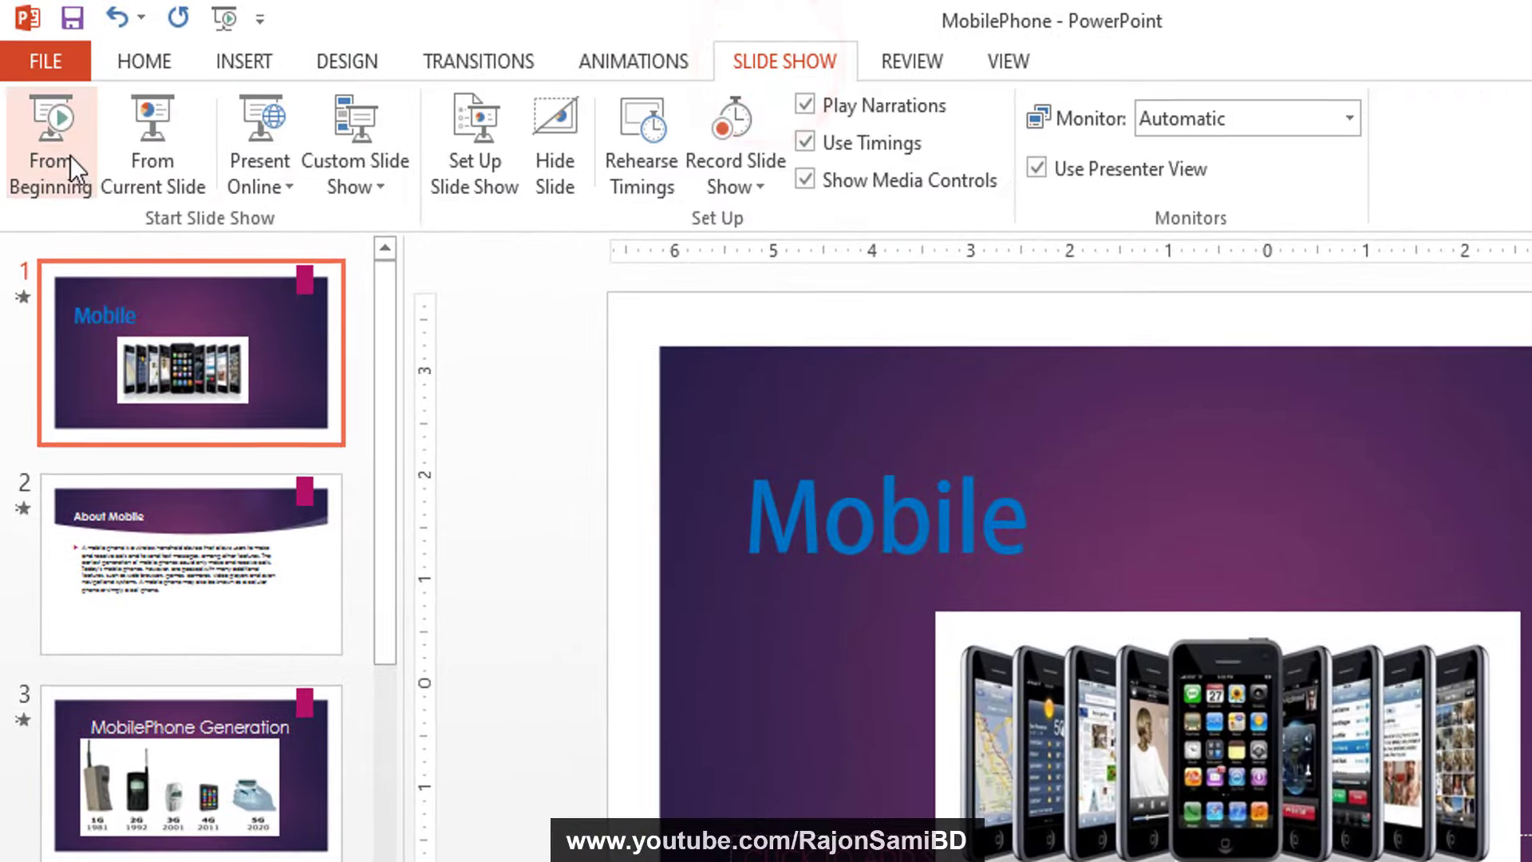
{"action": "left_click", "coordinate": [52, 144]}
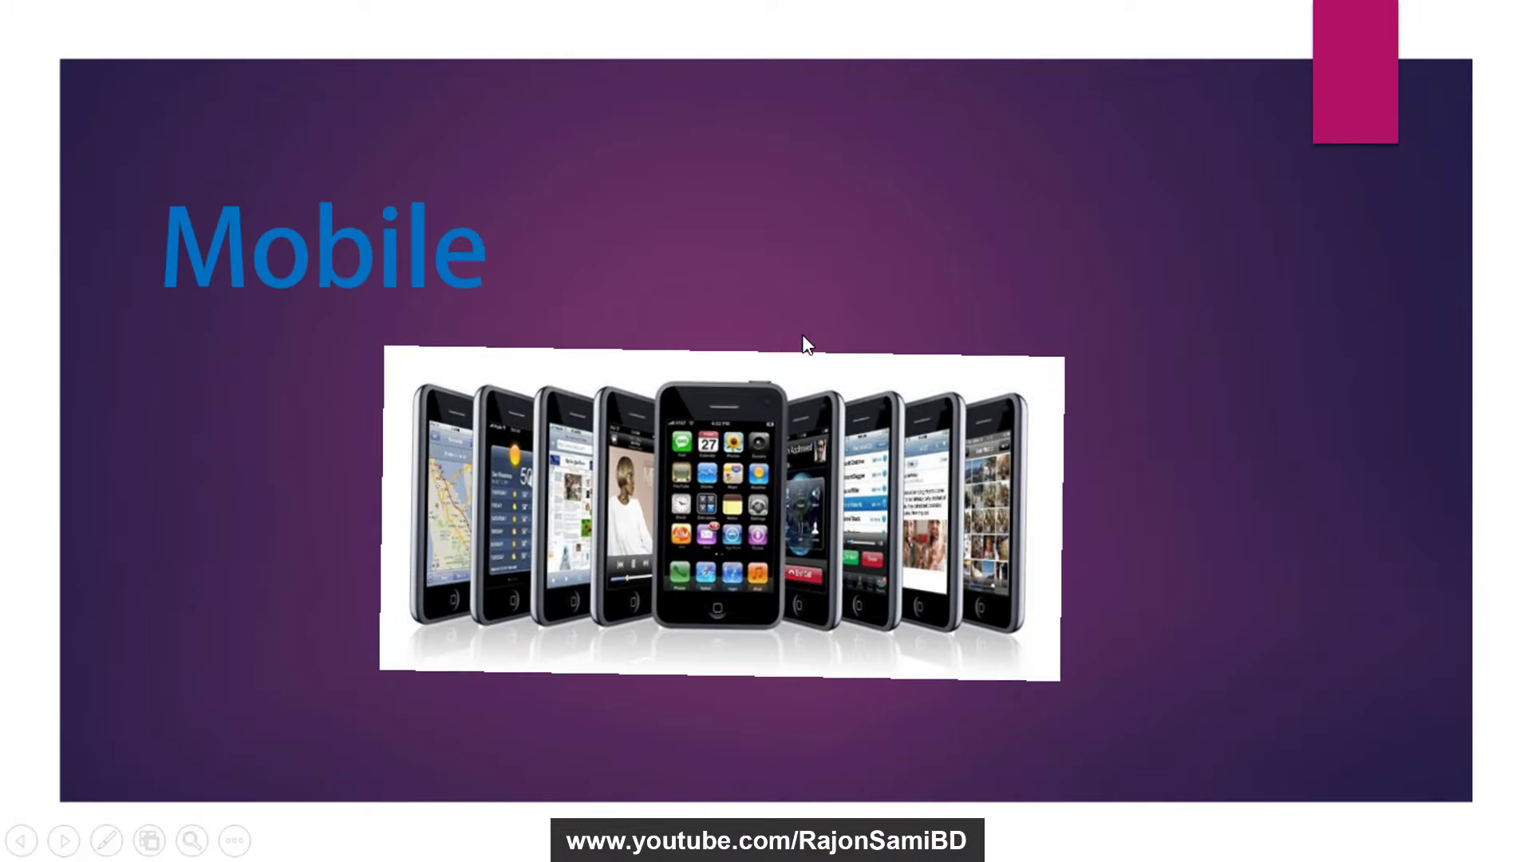
{"action": "left_click", "coordinate": [806, 343]}
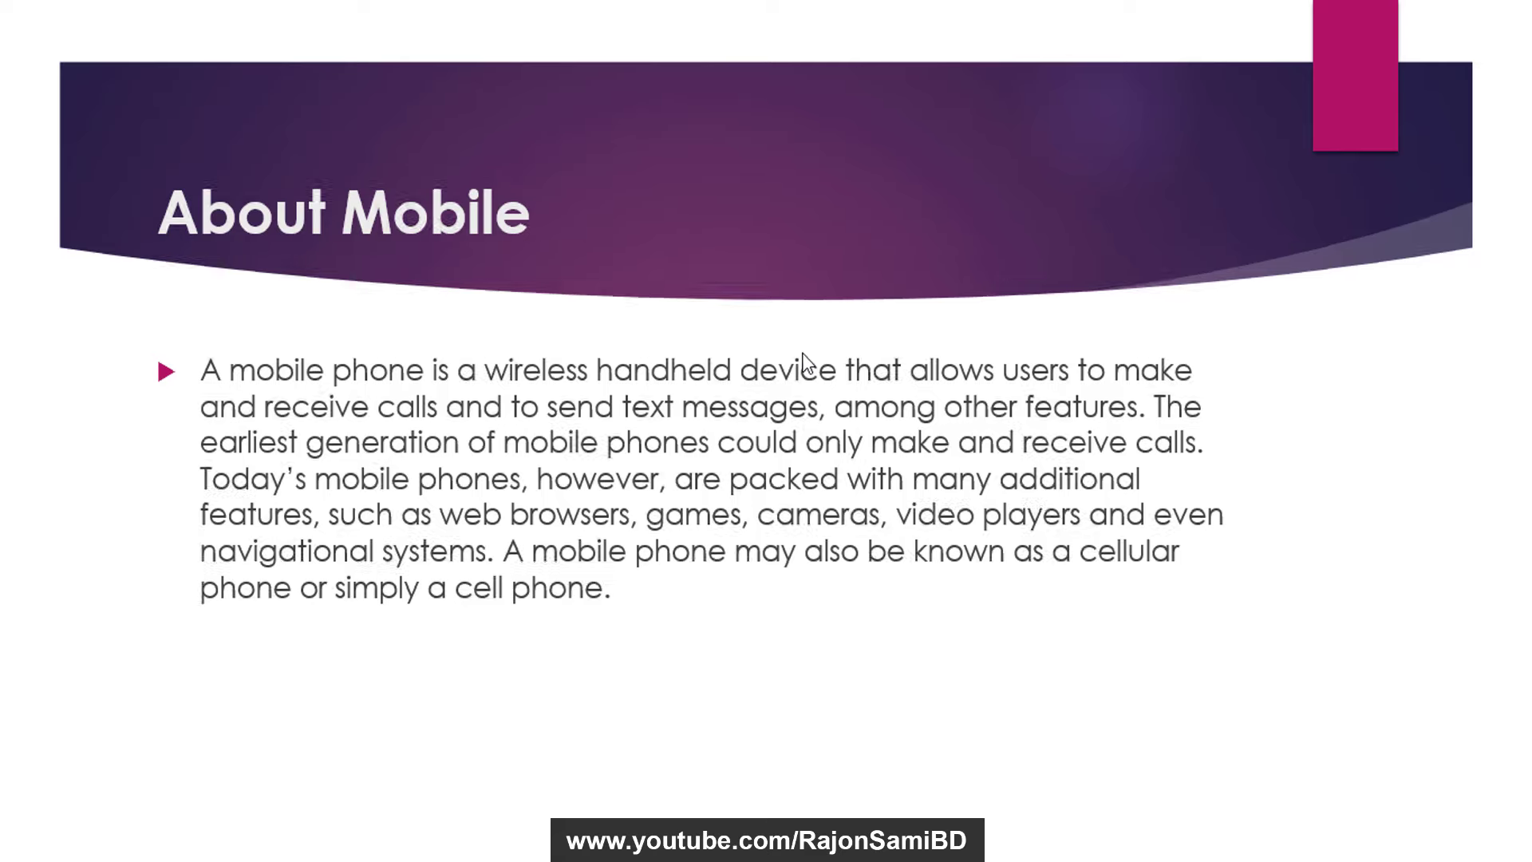
{"action": "key", "text": "Escape"}
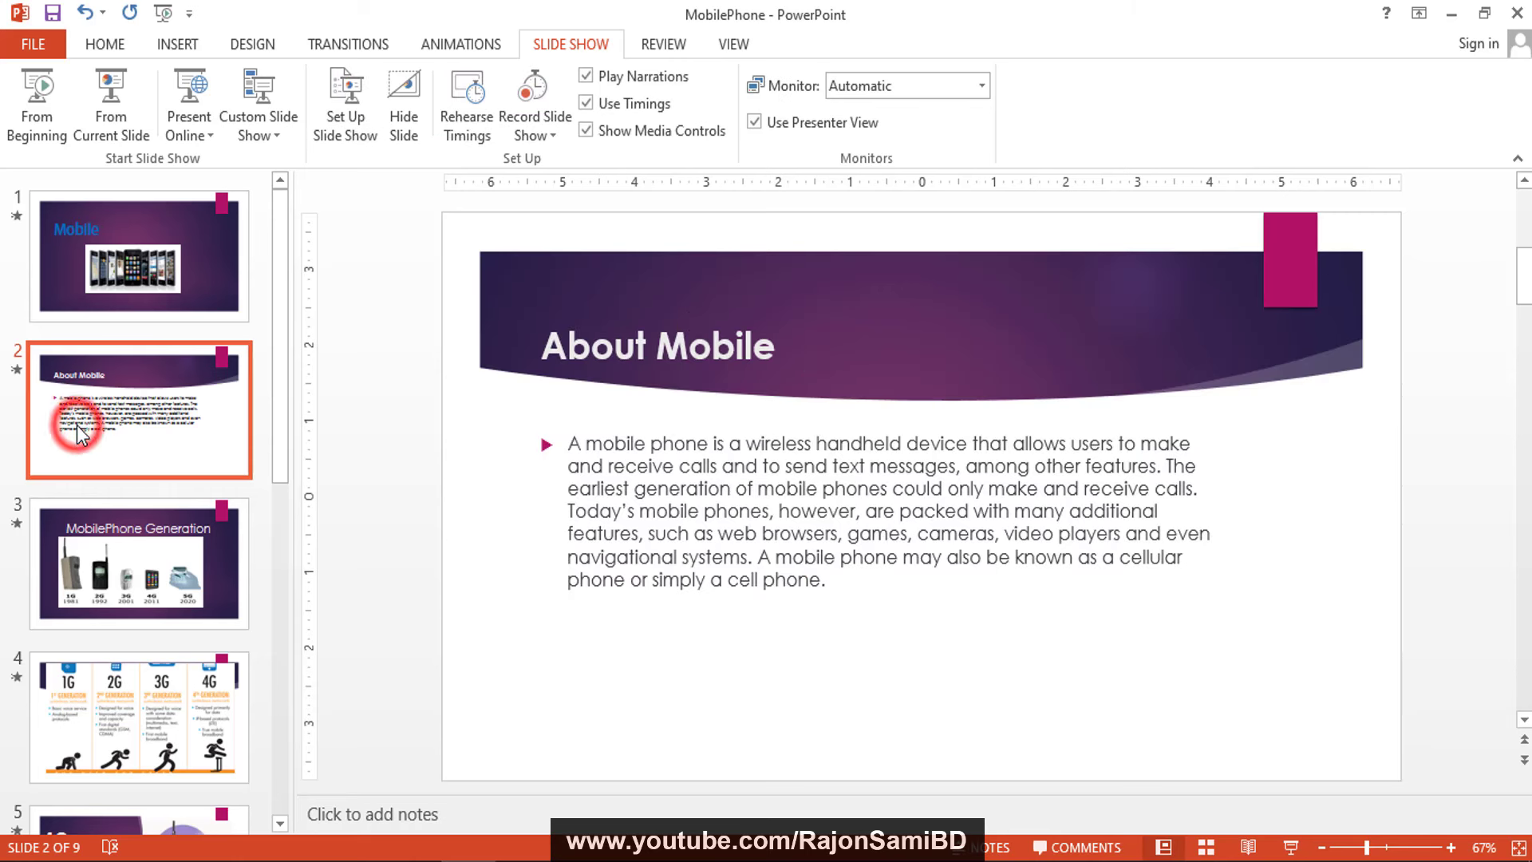
Make the About Mobile slide advance automatically after 00:00.20 instead of on mouse click
{"action": "left_click", "coordinate": [97, 276]}
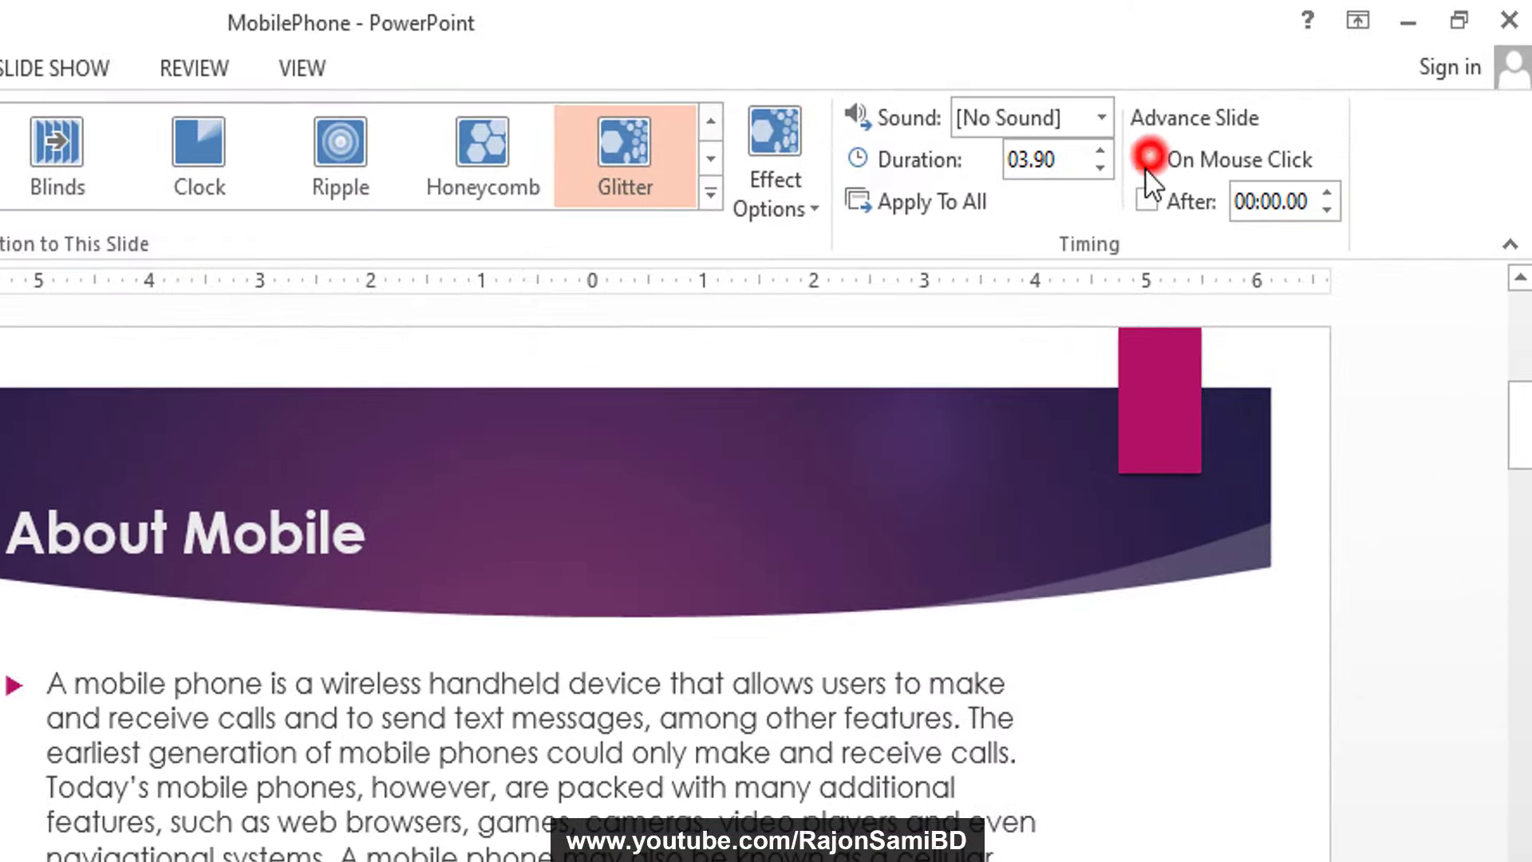
{"action": "left_click", "coordinate": [1148, 158]}
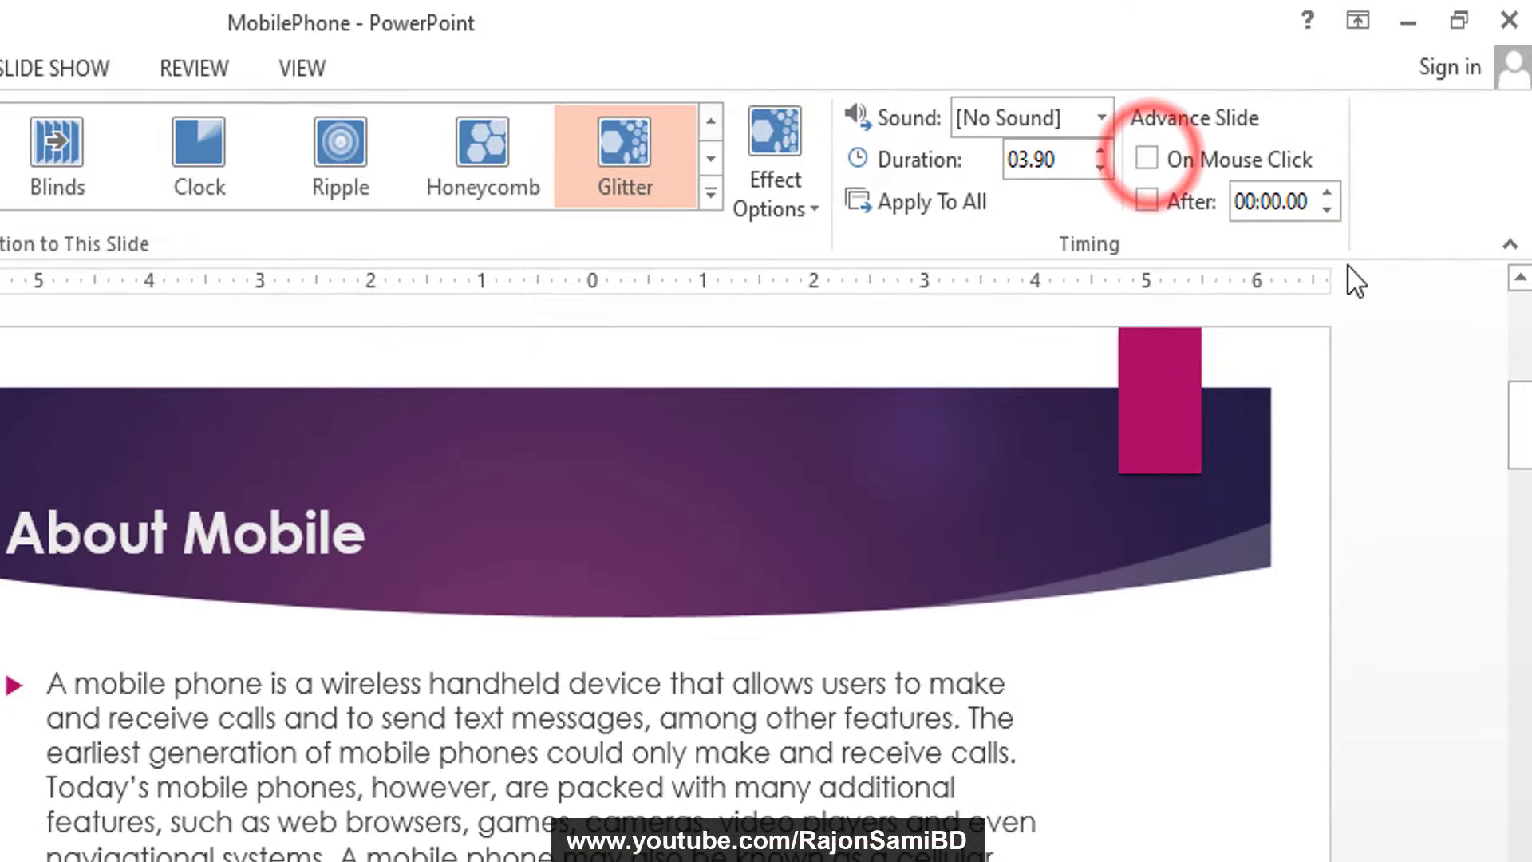
{"action": "left_click", "coordinate": [1299, 202]}
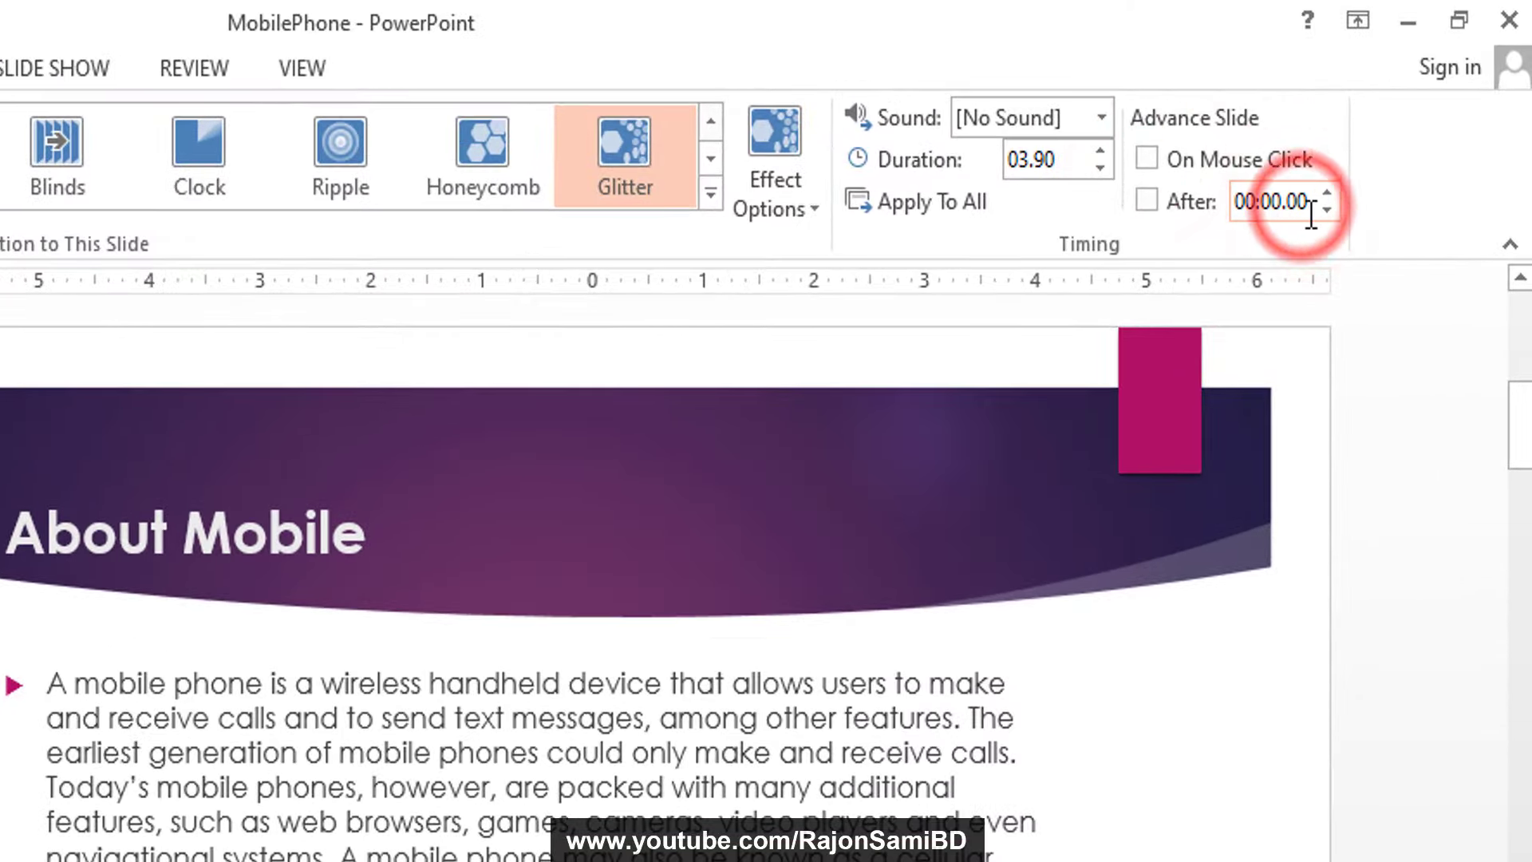
{"action": "type", "text": "2"}
{"action": "key", "text": "Return"}
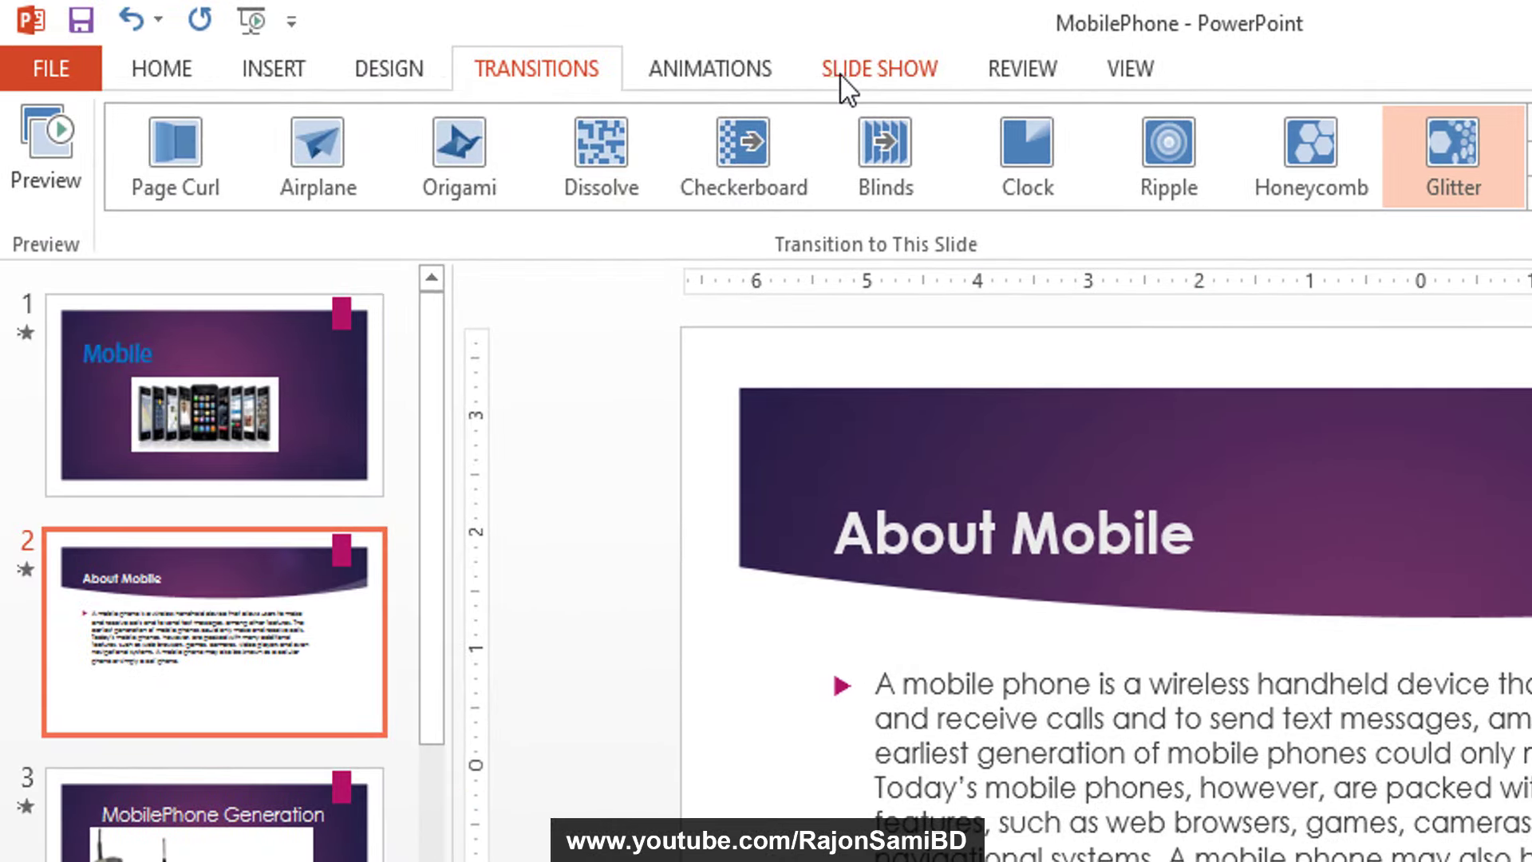
Run the show from the beginning to watch About Mobile's Glitter transition, then exit
{"action": "left_click", "coordinate": [849, 77]}
{"action": "left_click", "coordinate": [39, 120]}
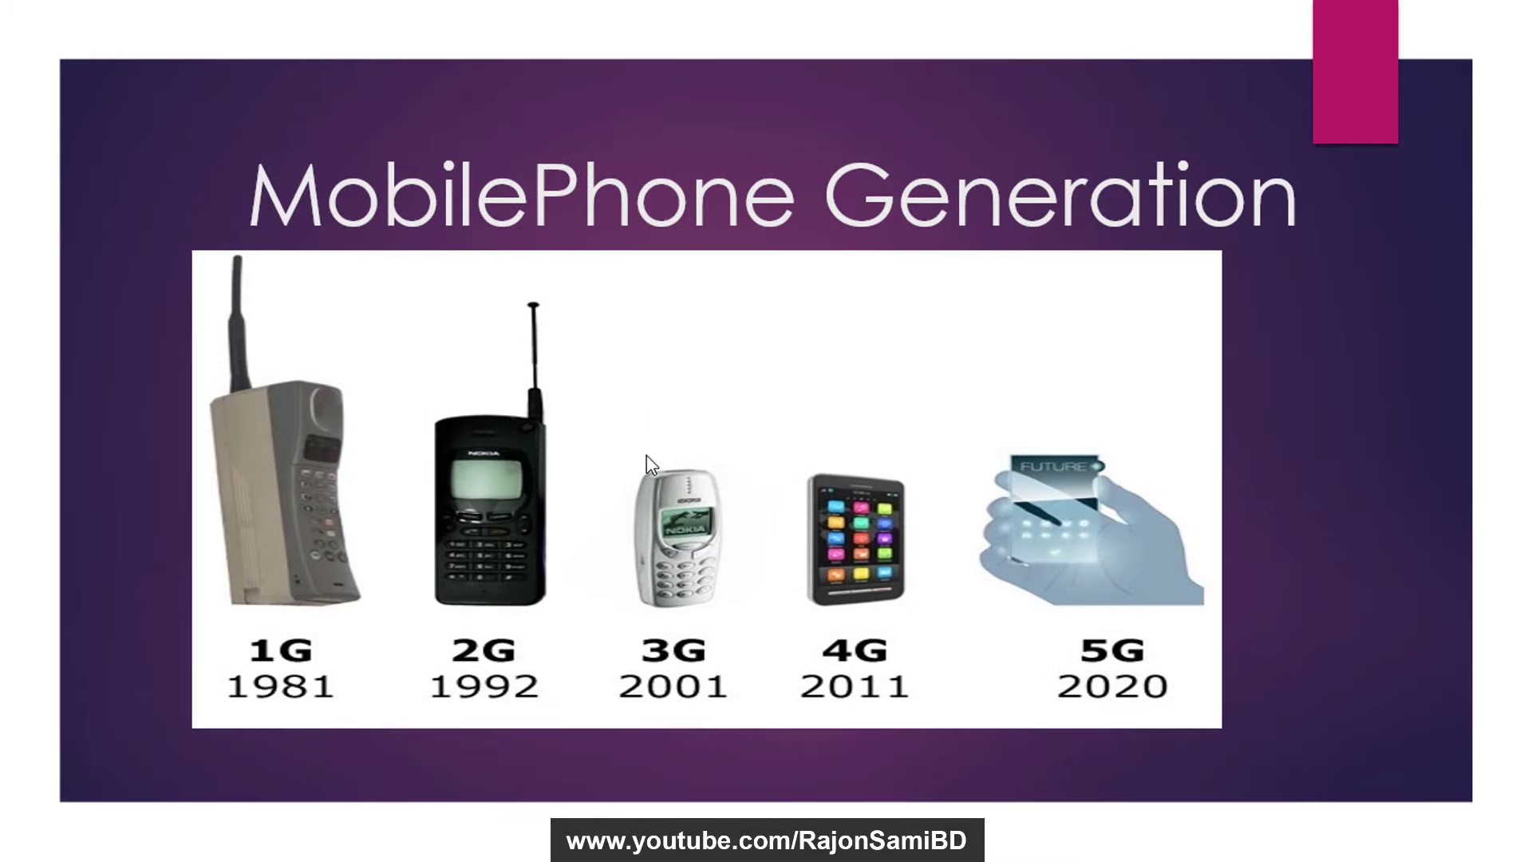
{"action": "key", "text": "Escape"}
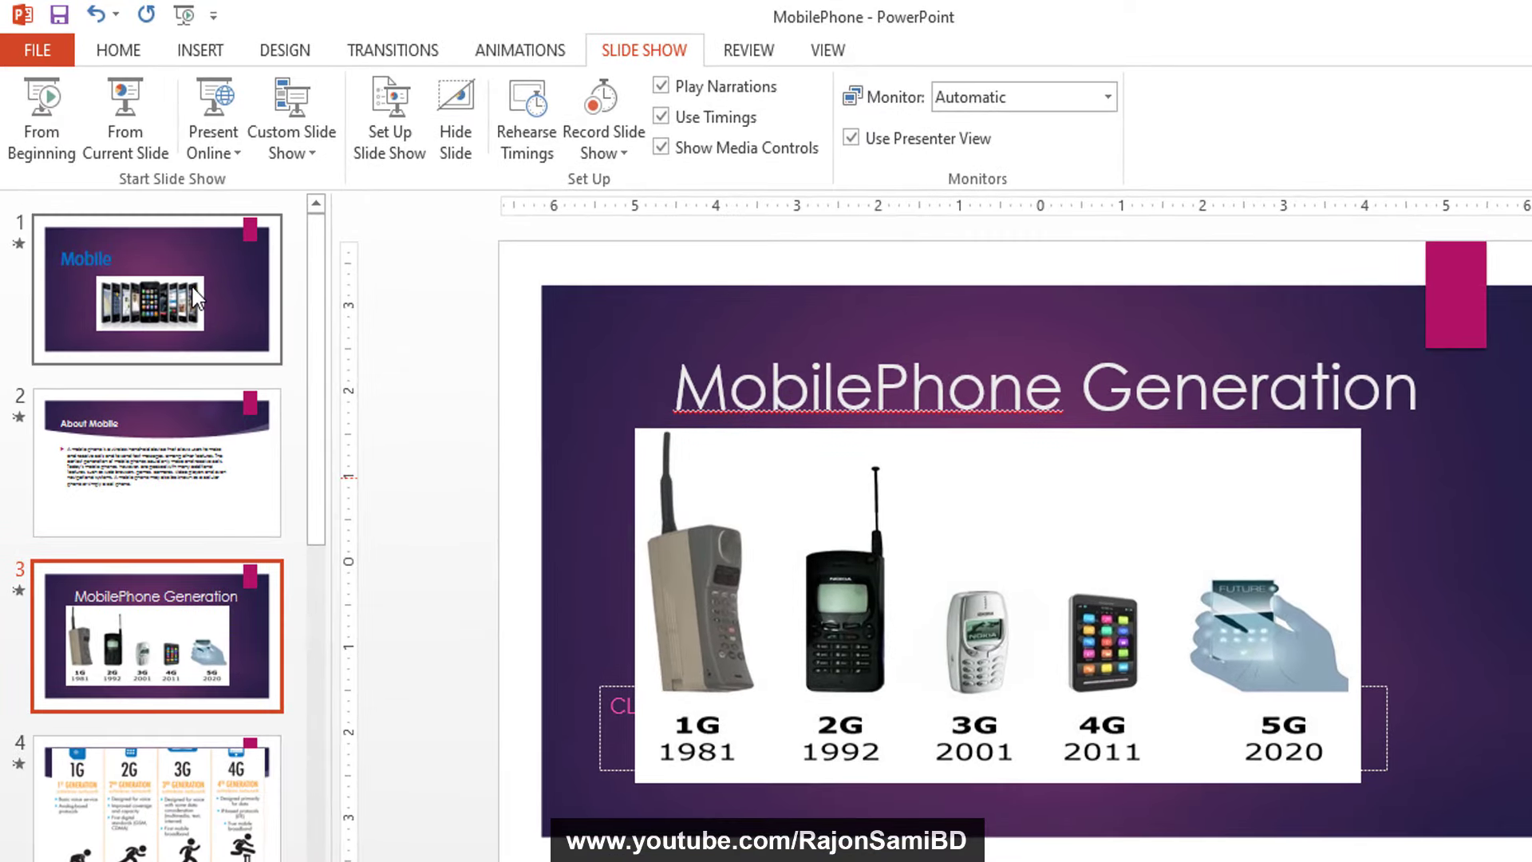
Change the Mobile title slide's After time to 00:10.00 and start a test show
{"action": "left_click", "coordinate": [191, 285]}
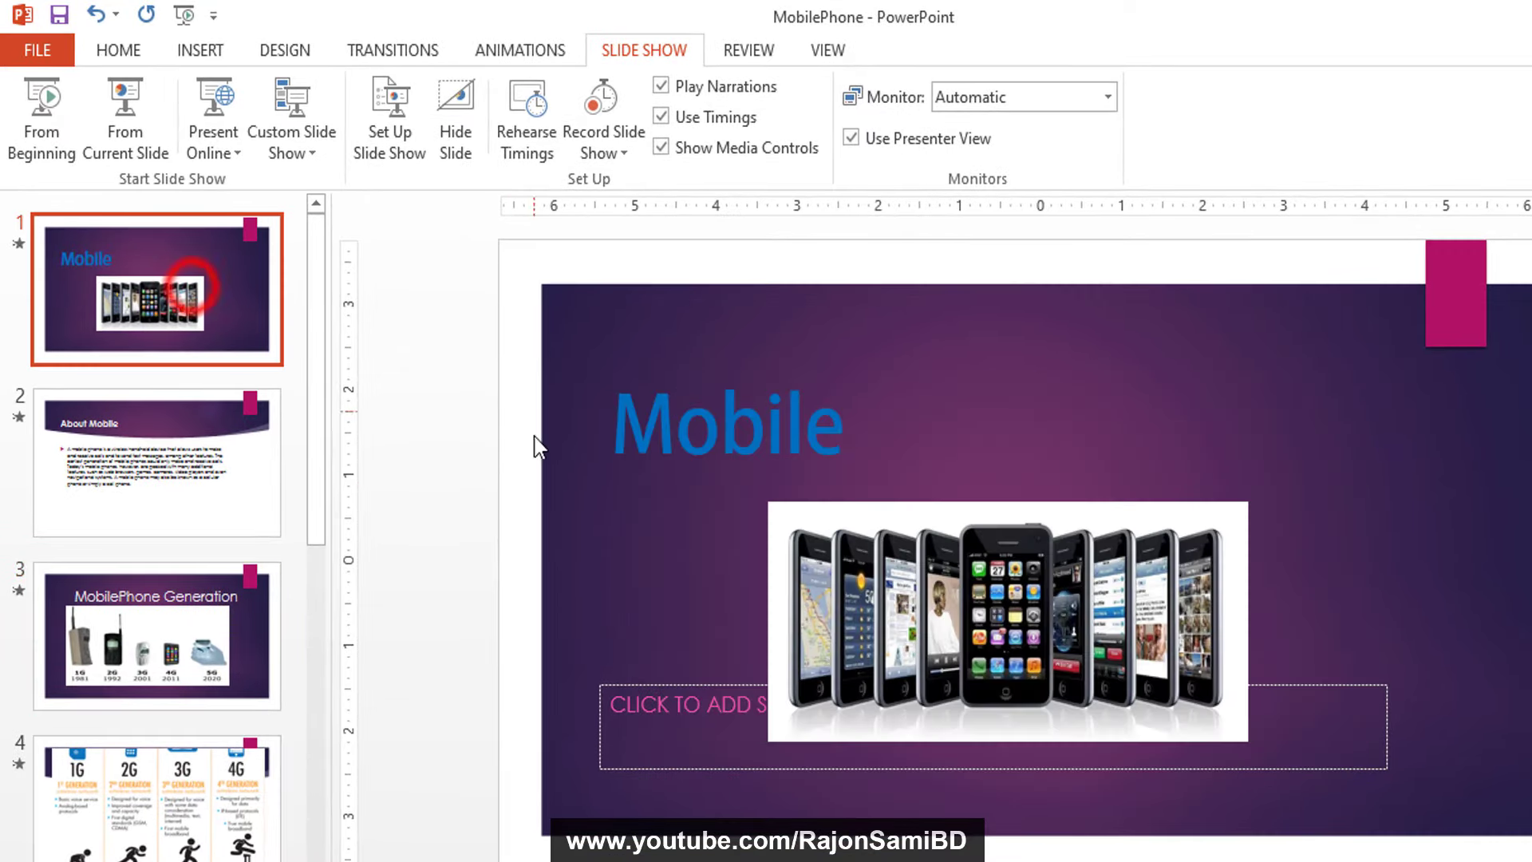
{"action": "left_click", "coordinate": [397, 44]}
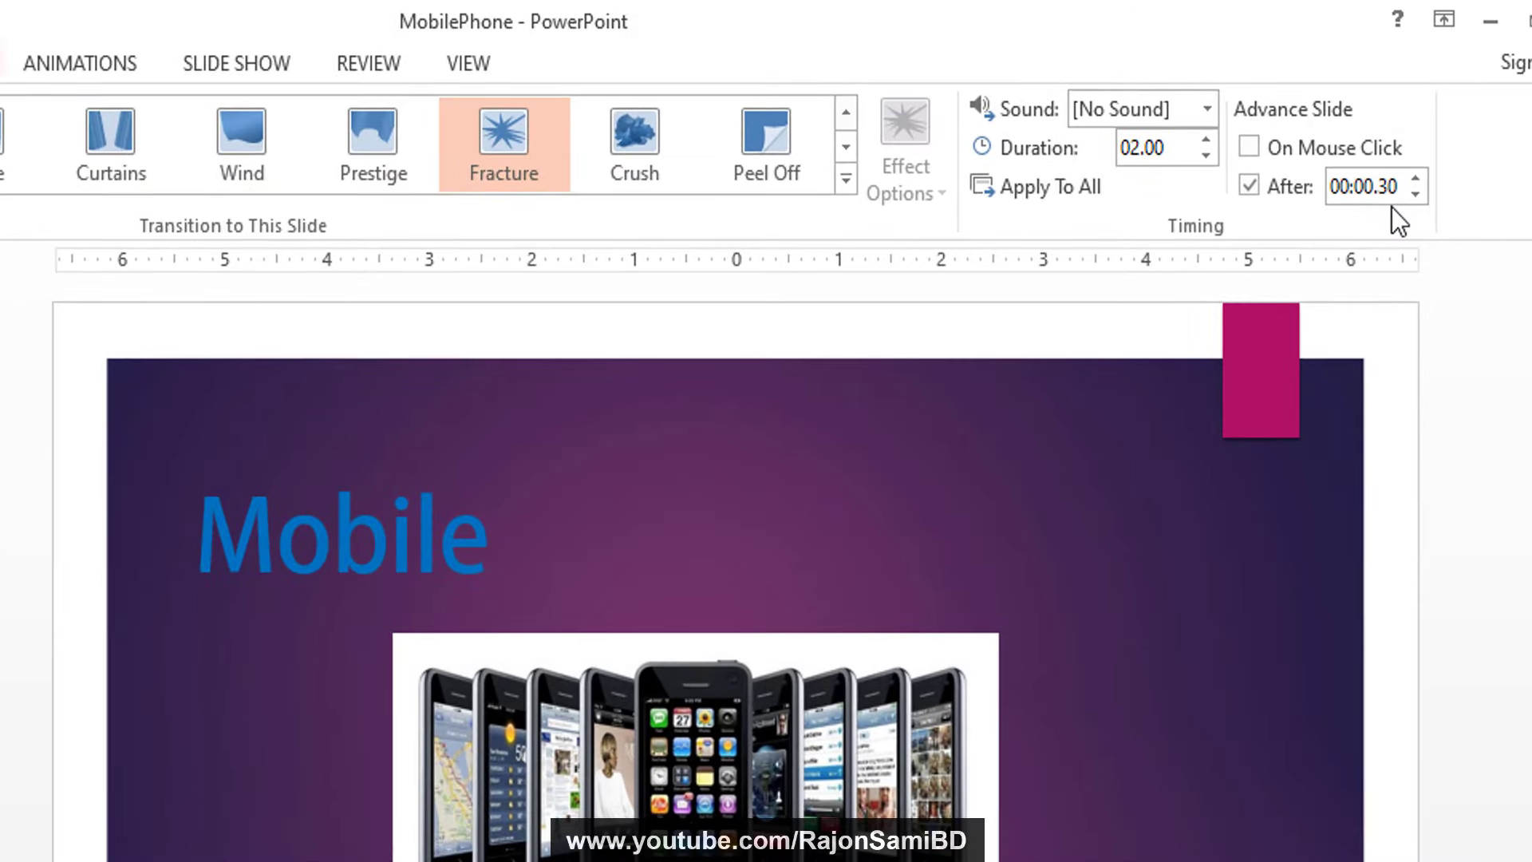
{"action": "left_click", "coordinate": [1414, 178]}
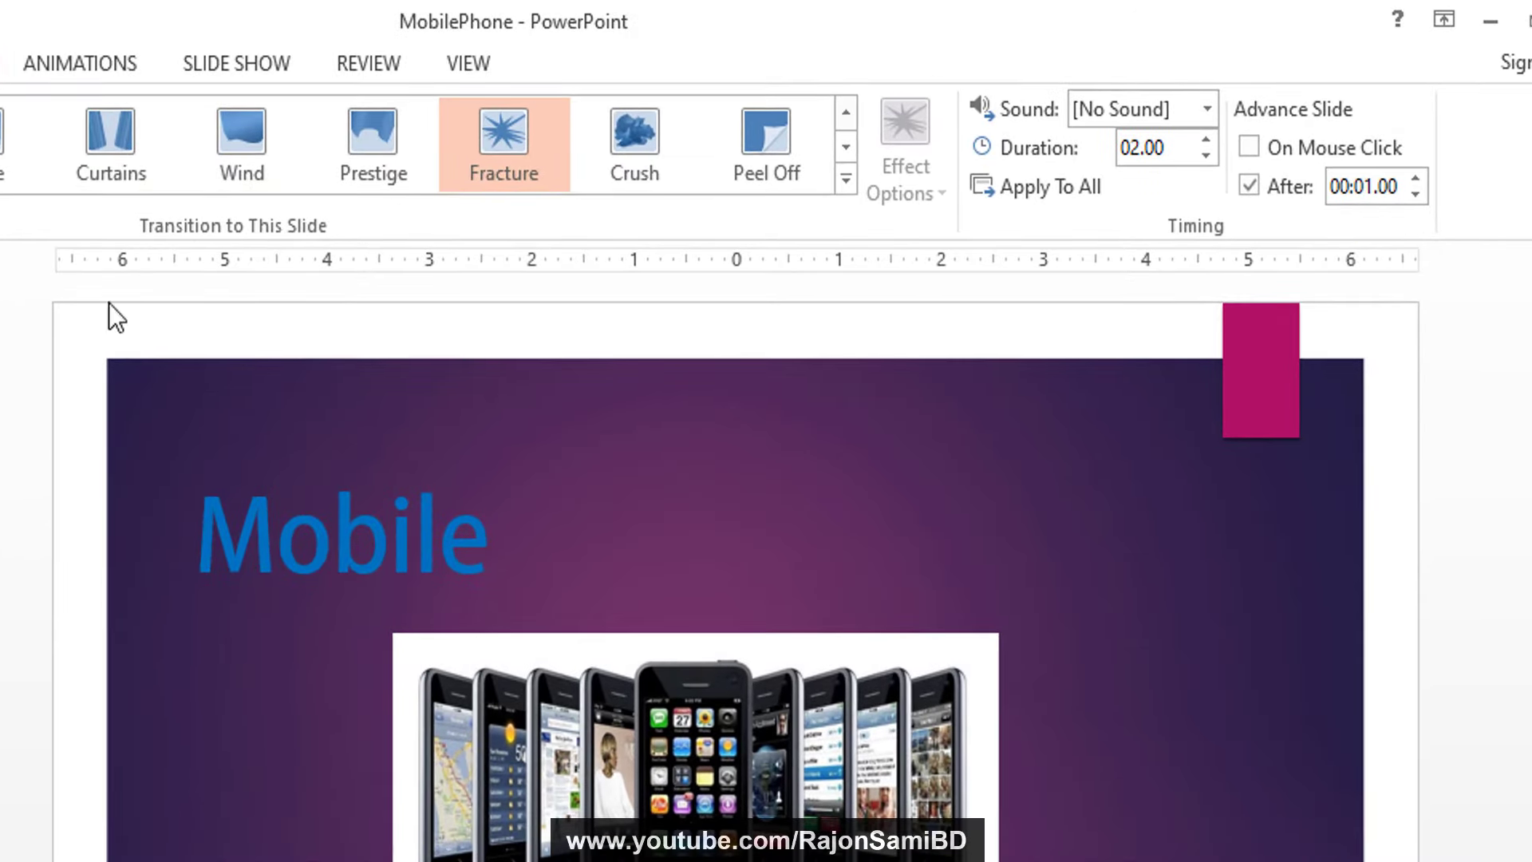
{"action": "double_click", "coordinate": [1365, 188]}
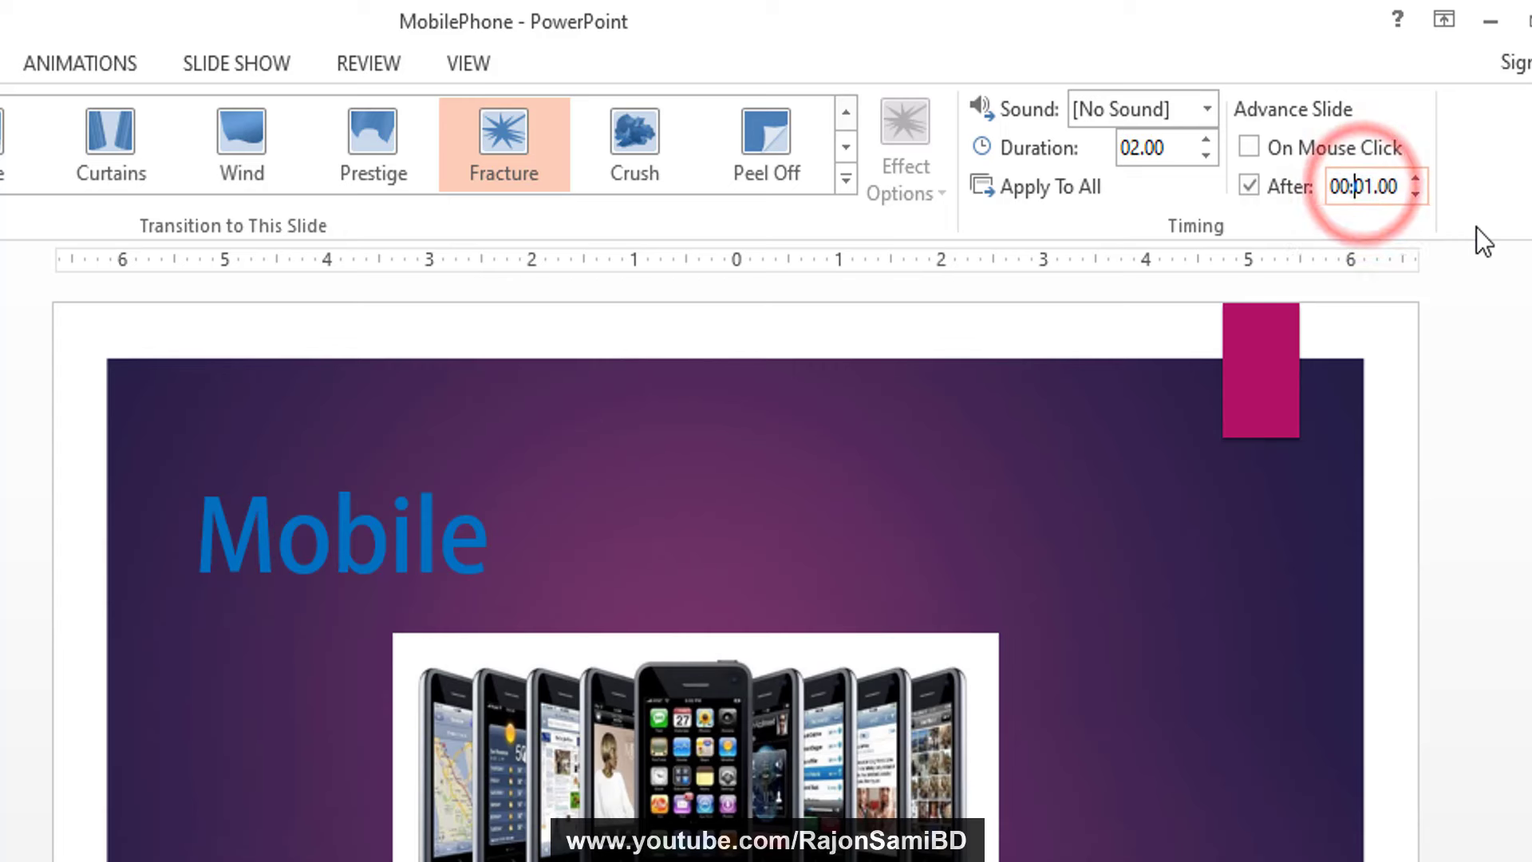
{"action": "type", "text": "10"}
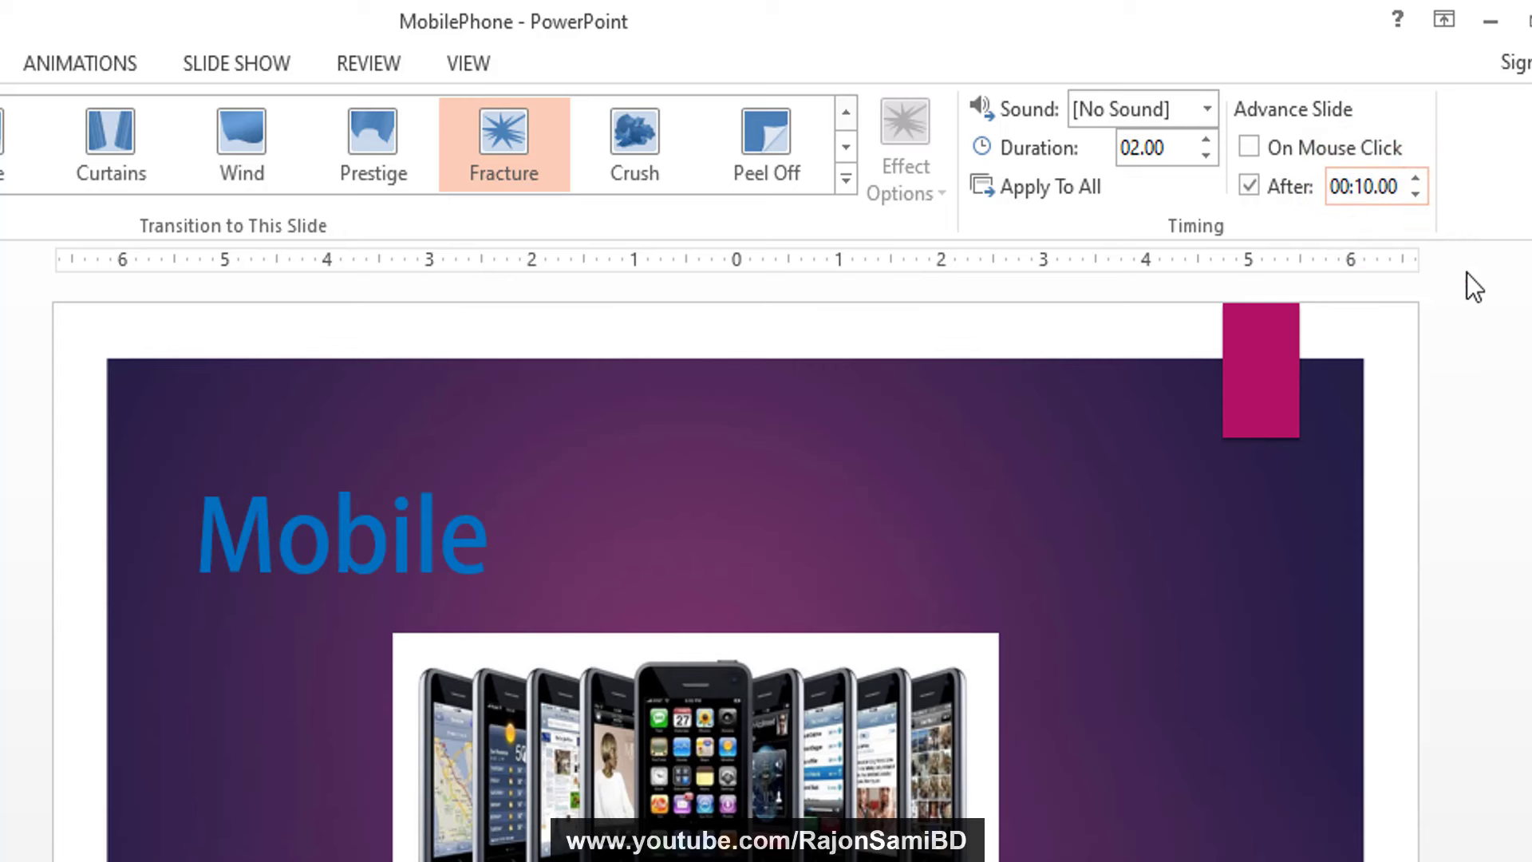
{"action": "left_click", "coordinate": [1467, 272]}
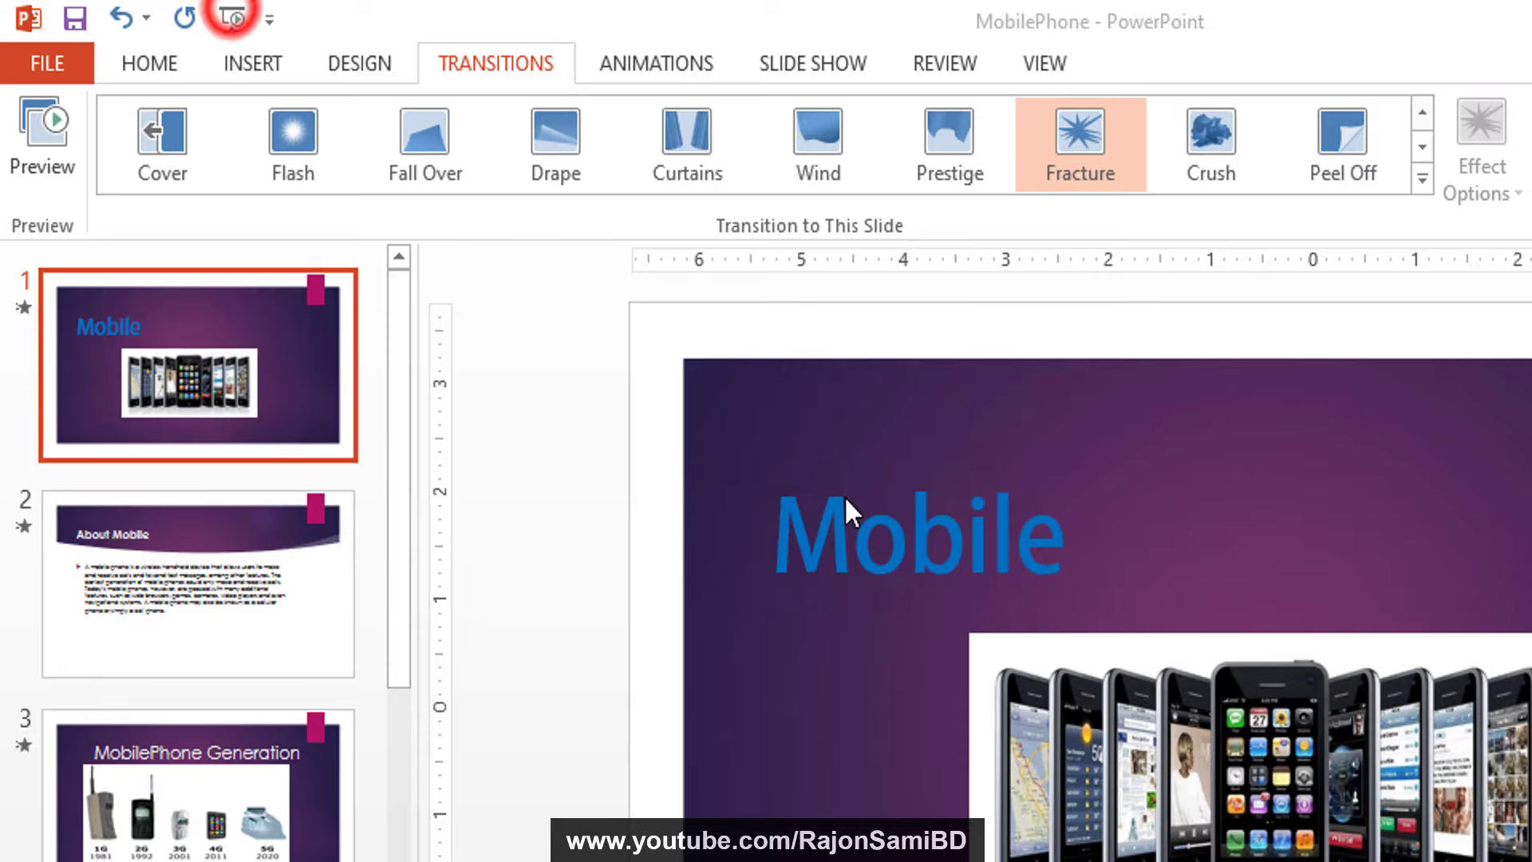
{"action": "left_click", "coordinate": [231, 19]}
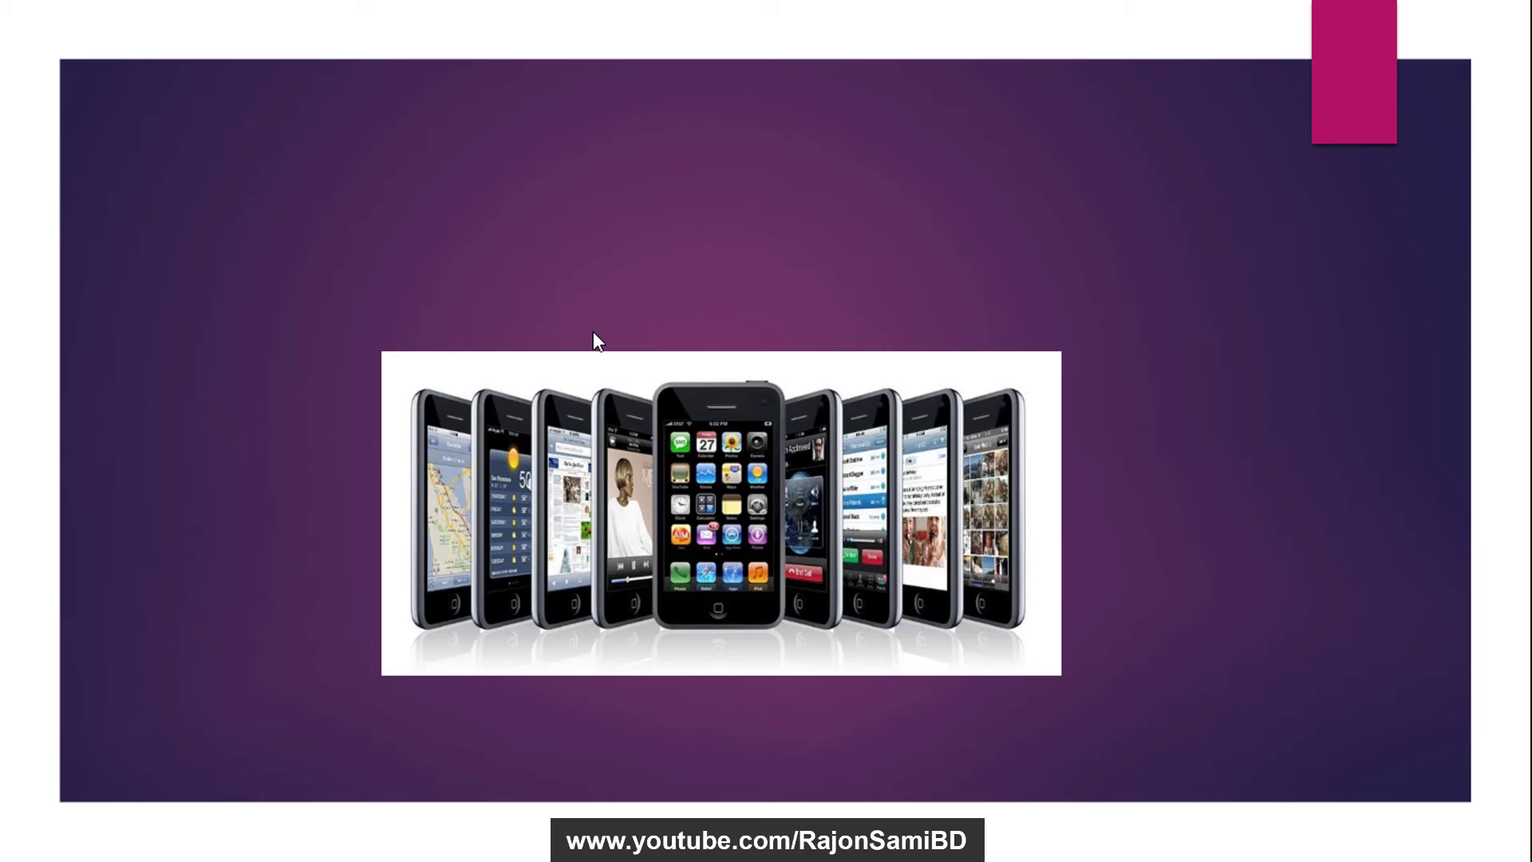
Click through the title and phone picture animations into About Mobile and onward
{"action": "left_click", "coordinate": [592, 332]}
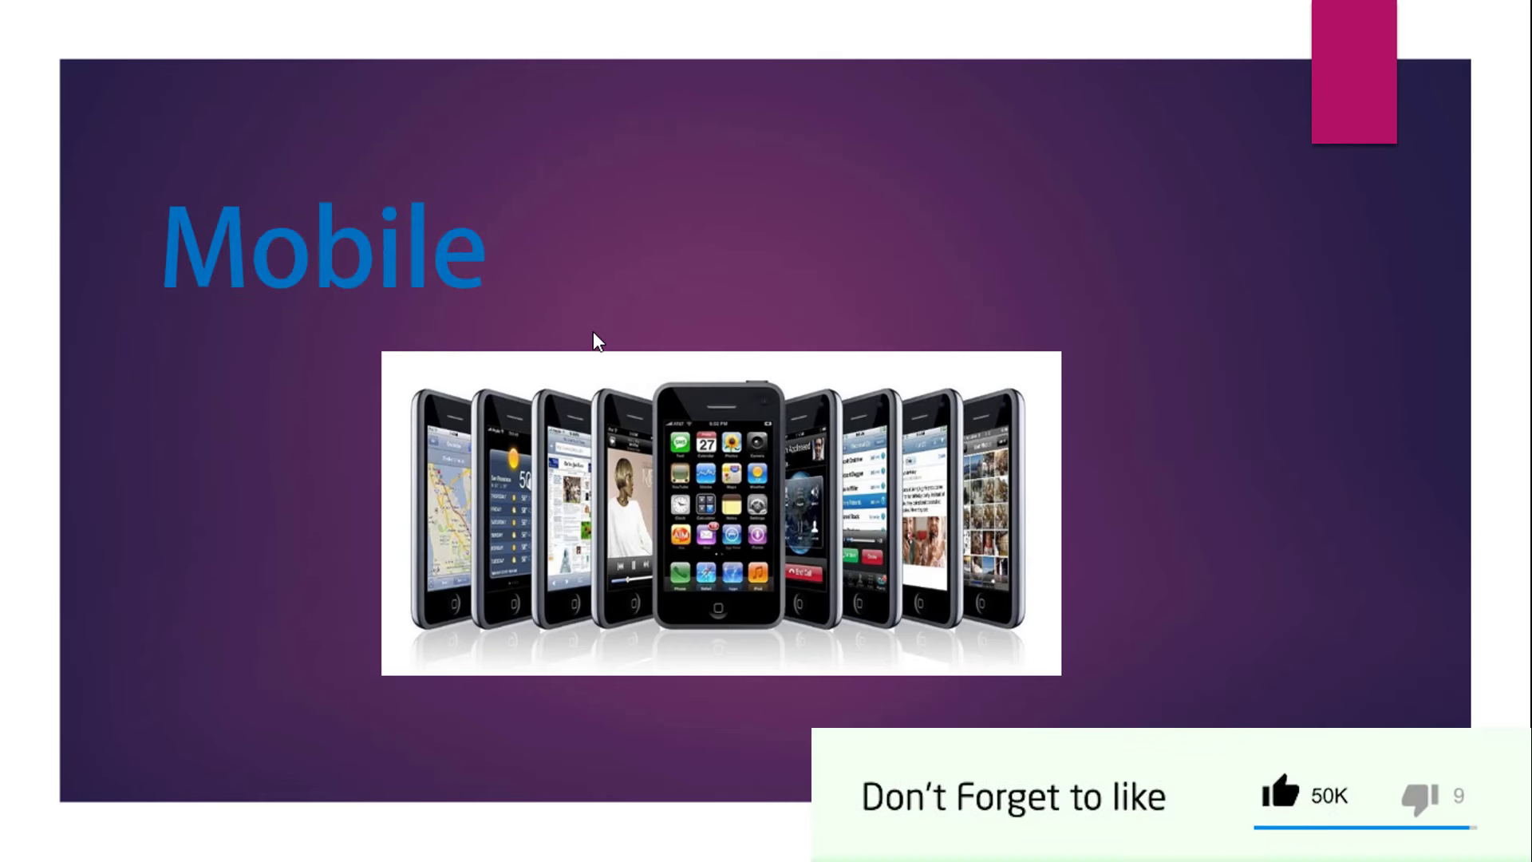
{"action": "left_click", "coordinate": [592, 332]}
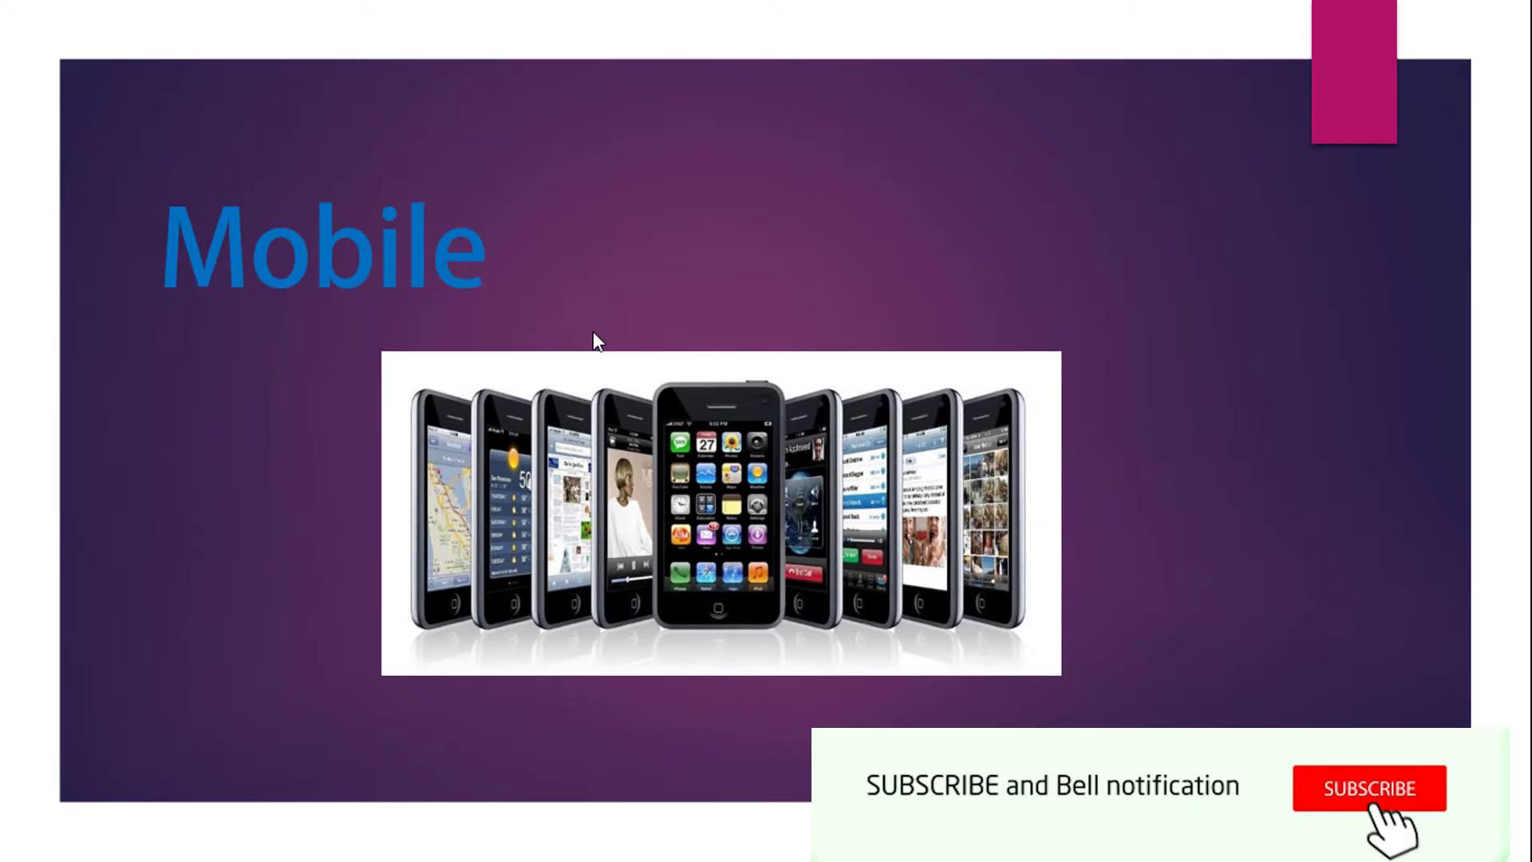
{"action": "left_click", "coordinate": [592, 332]}
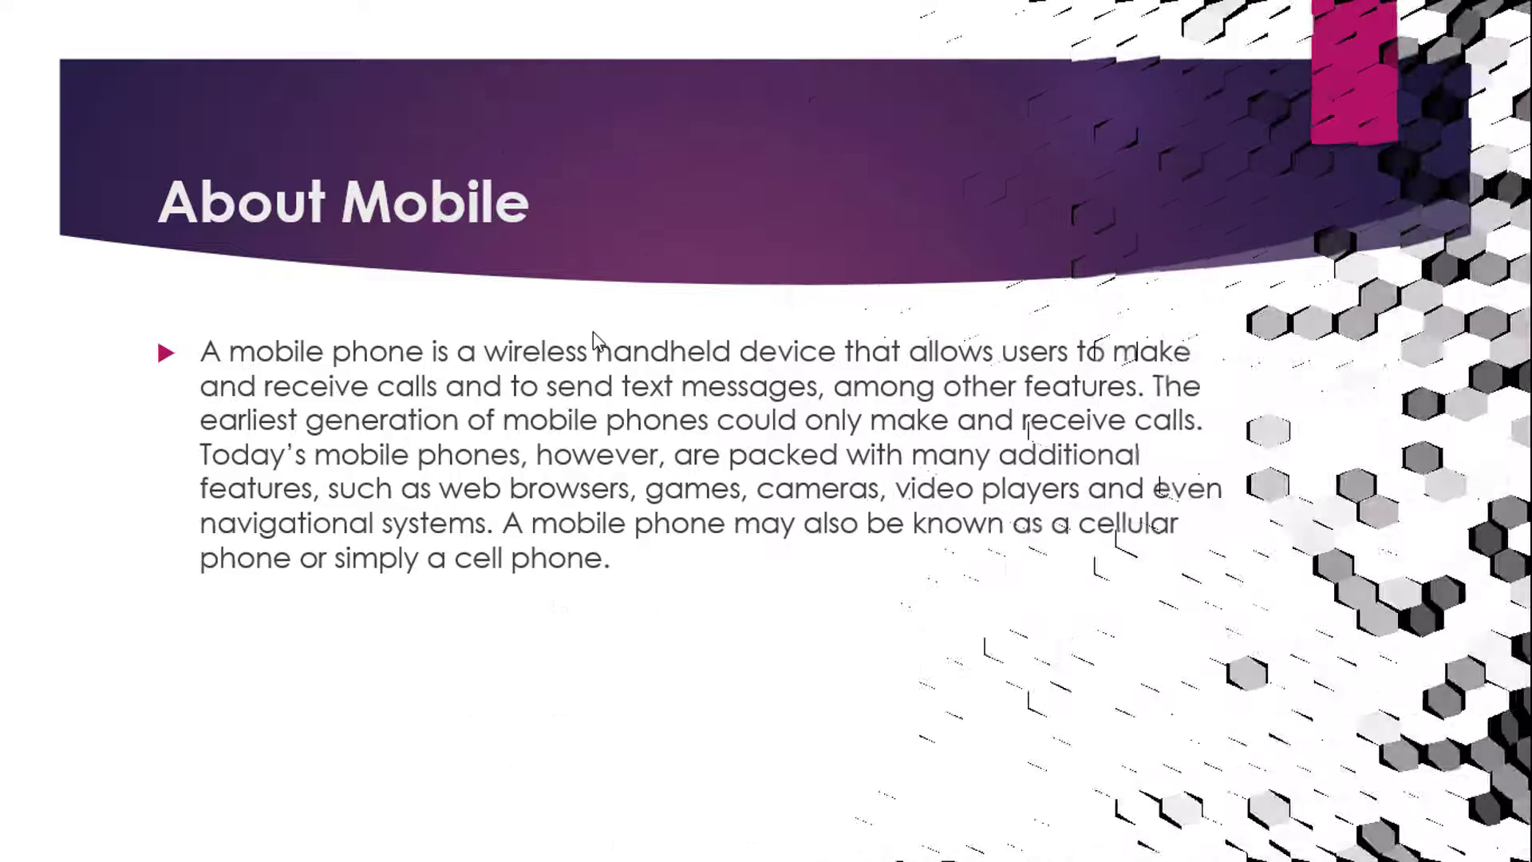
{"action": "left_click", "coordinate": [591, 343]}
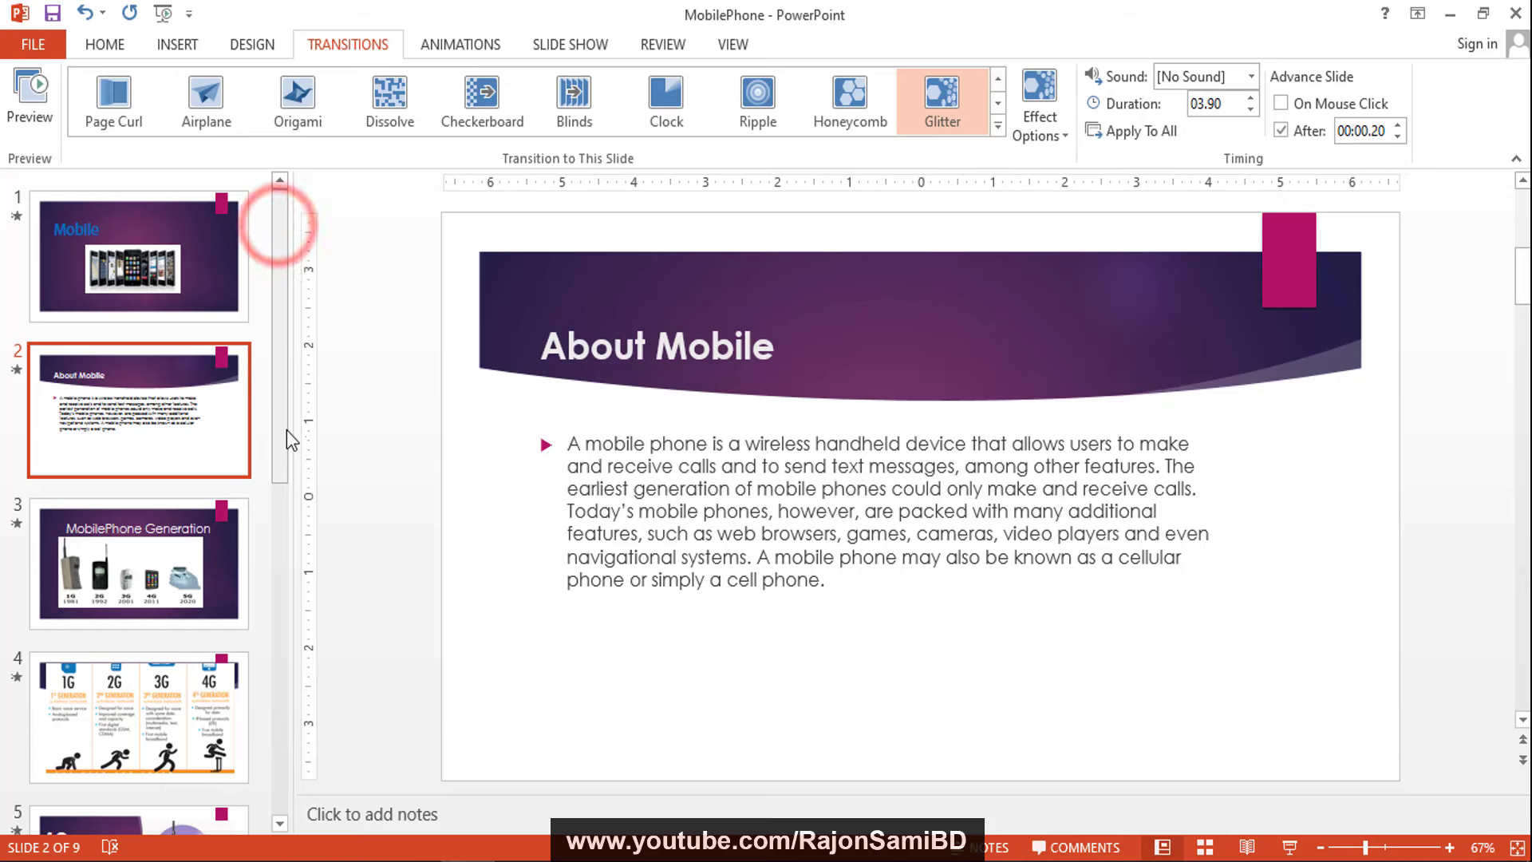
Check transitions on the 3G/4G, About Mobile, MobilePhone Generation and title slides, plus animation settings
{"action": "left_click_drag", "start_coordinate": [285, 415], "coordinate": [288, 777]}
{"action": "left_click", "coordinate": [140, 436]}
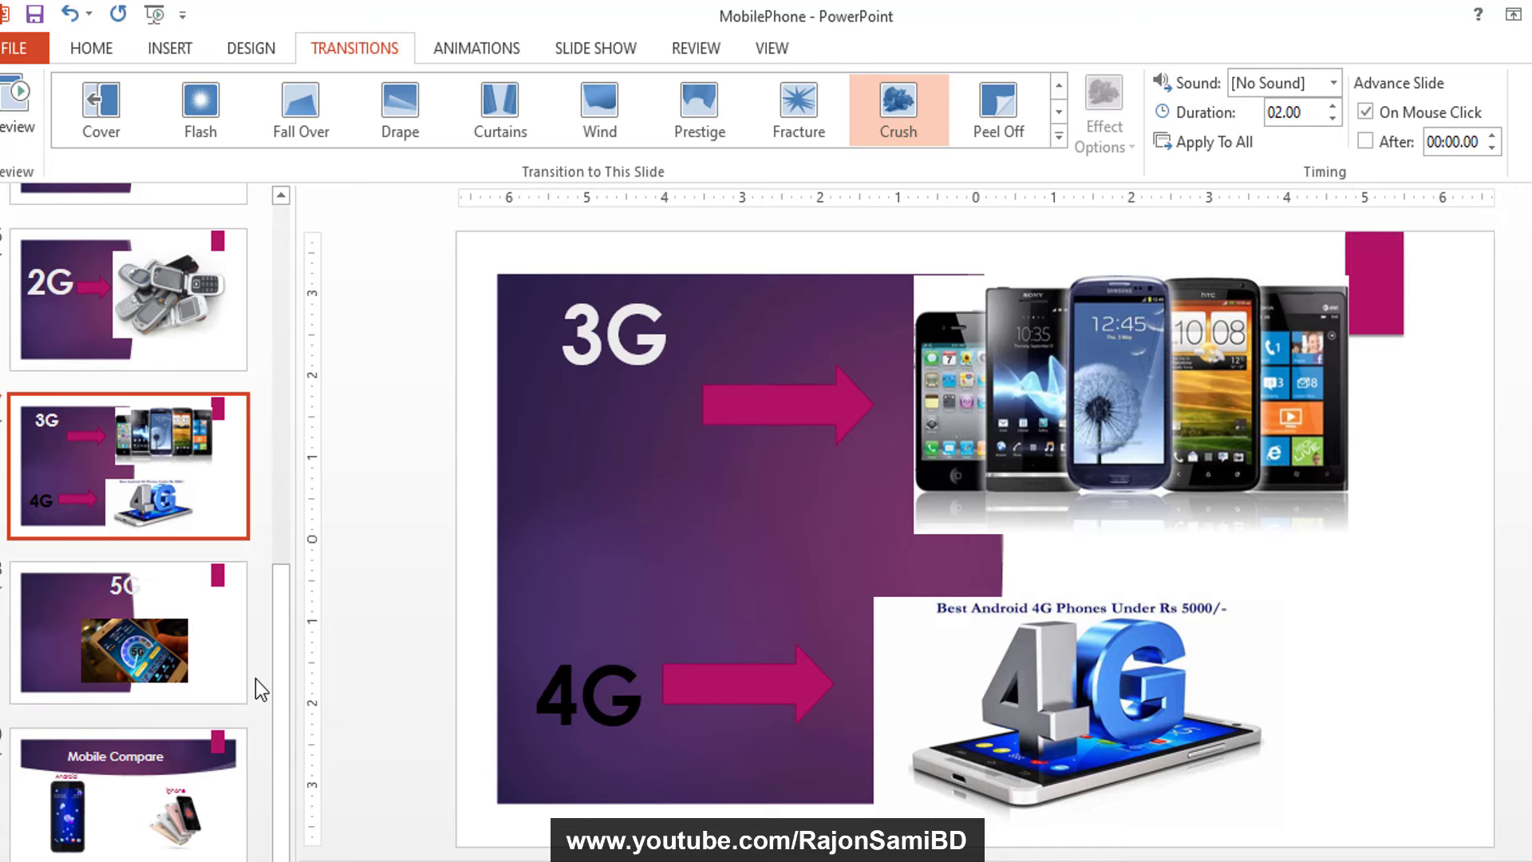
{"action": "mouse_move", "coordinate": [1527, 478]}
{"action": "left_mouse_down"}
{"action": "mouse_move", "coordinate": [1528, 574]}
{"action": "mouse_move", "coordinate": [1527, 518]}
{"action": "left_mouse_up"}
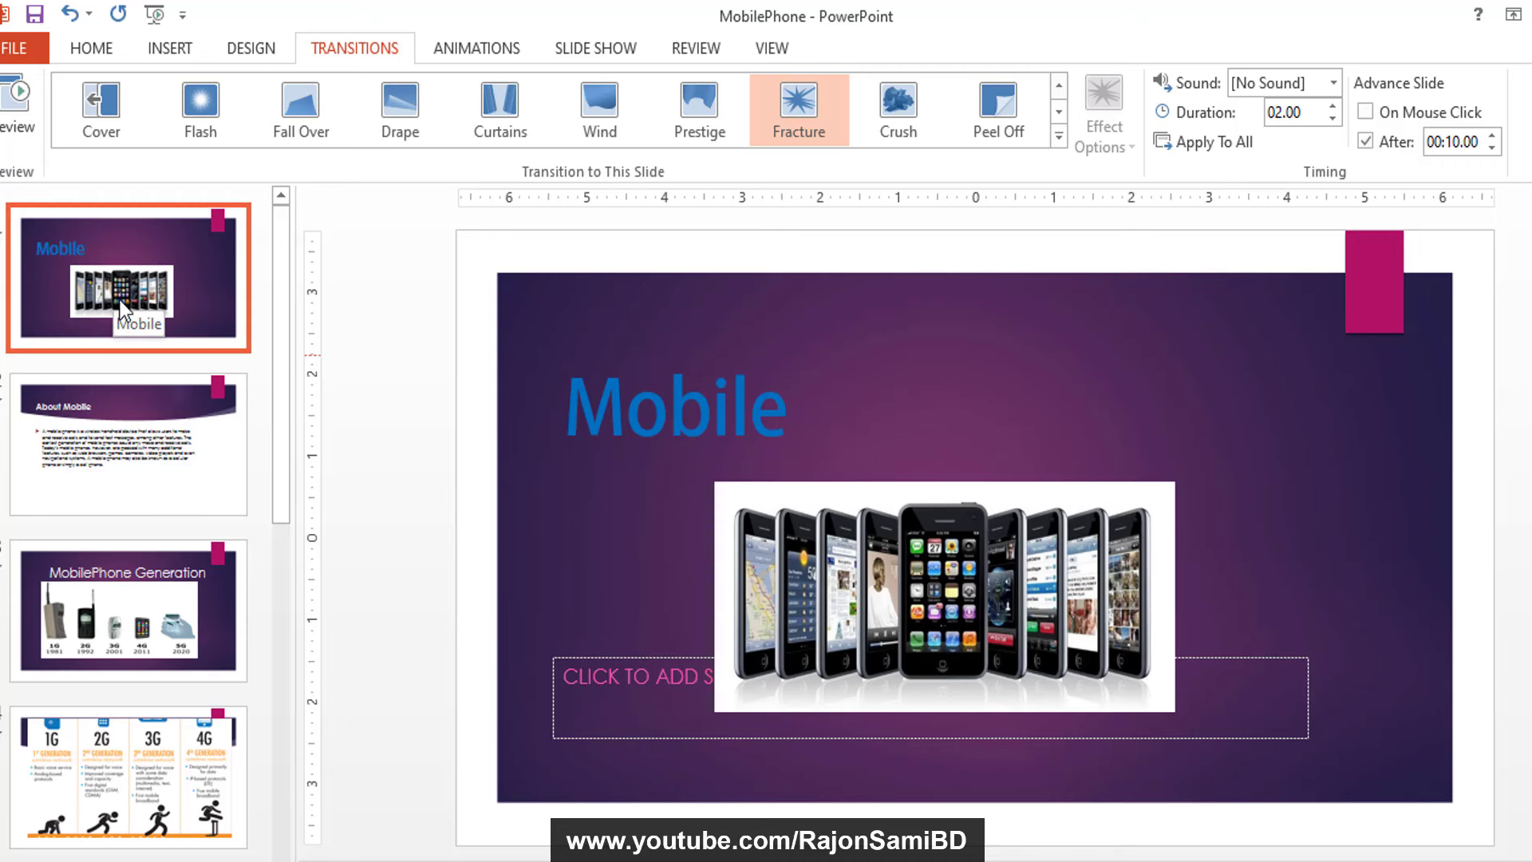
{"action": "left_click", "coordinate": [140, 464]}
{"action": "left_click", "coordinate": [125, 617]}
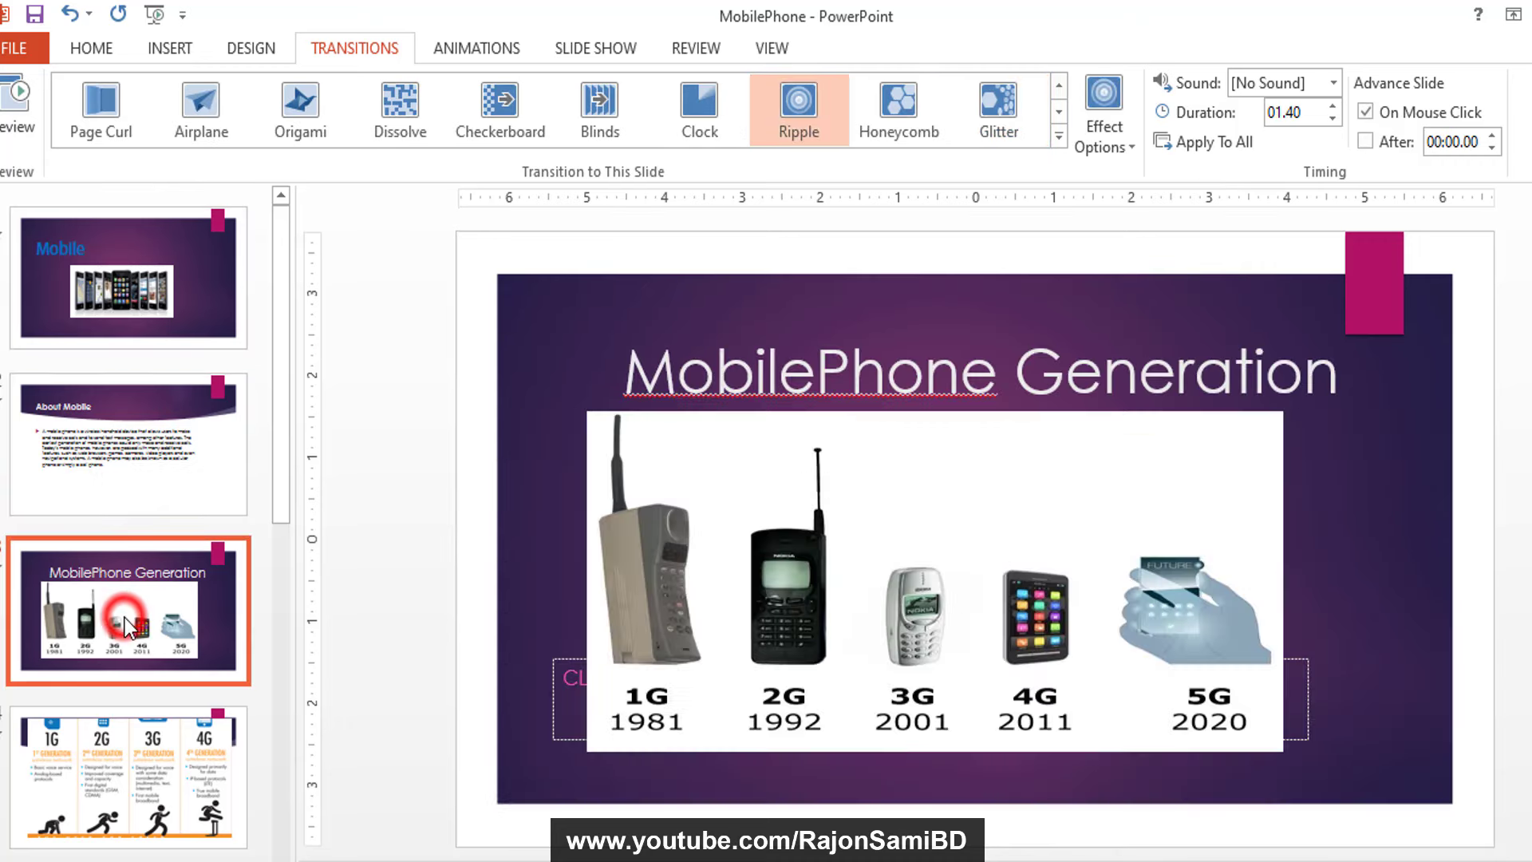
{"action": "left_click", "coordinate": [185, 279]}
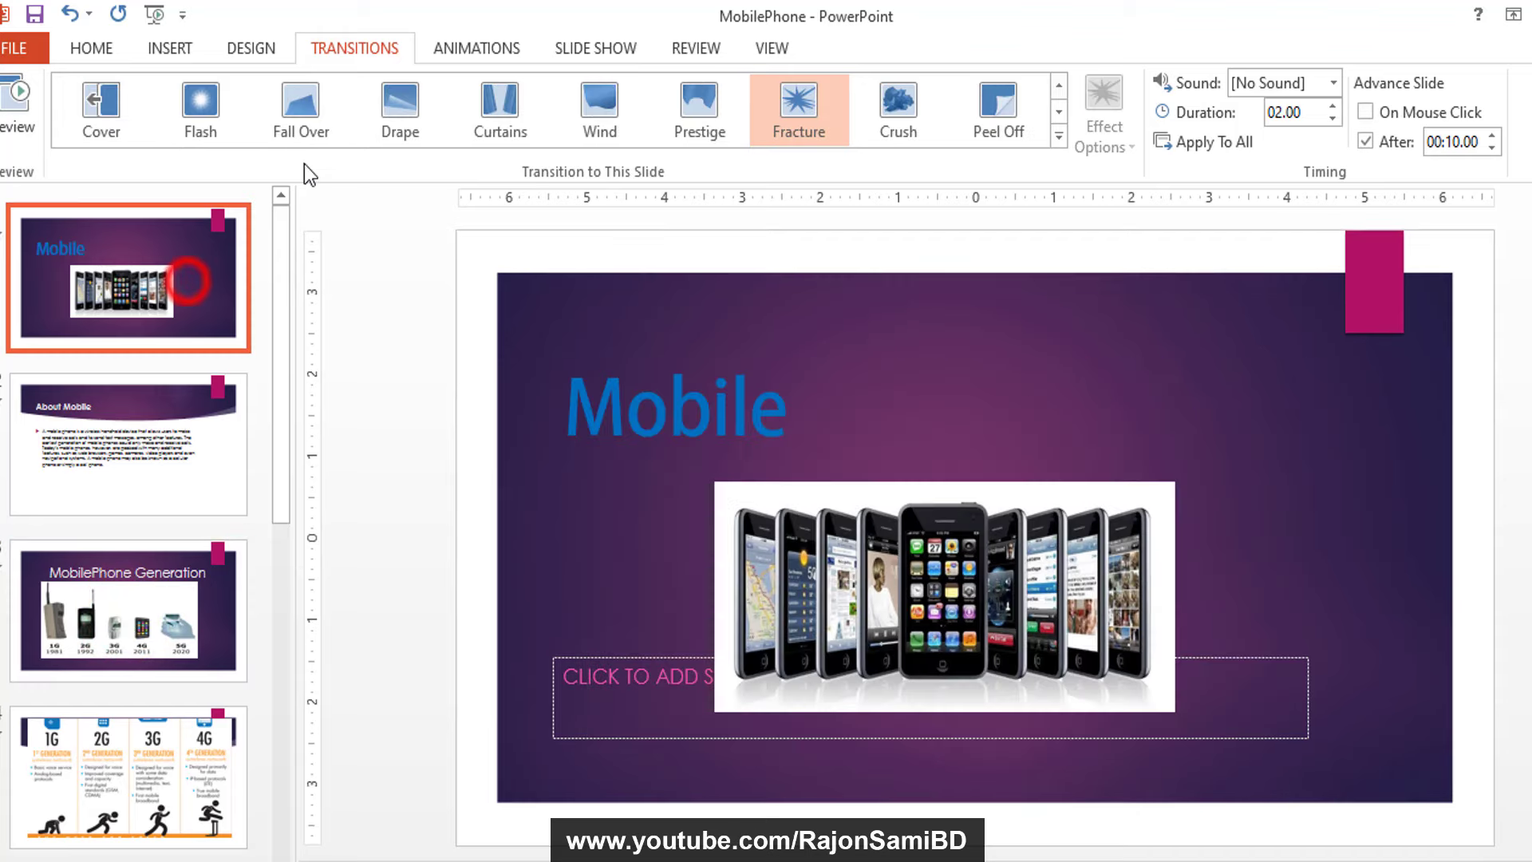
{"action": "left_click", "coordinate": [506, 50]}
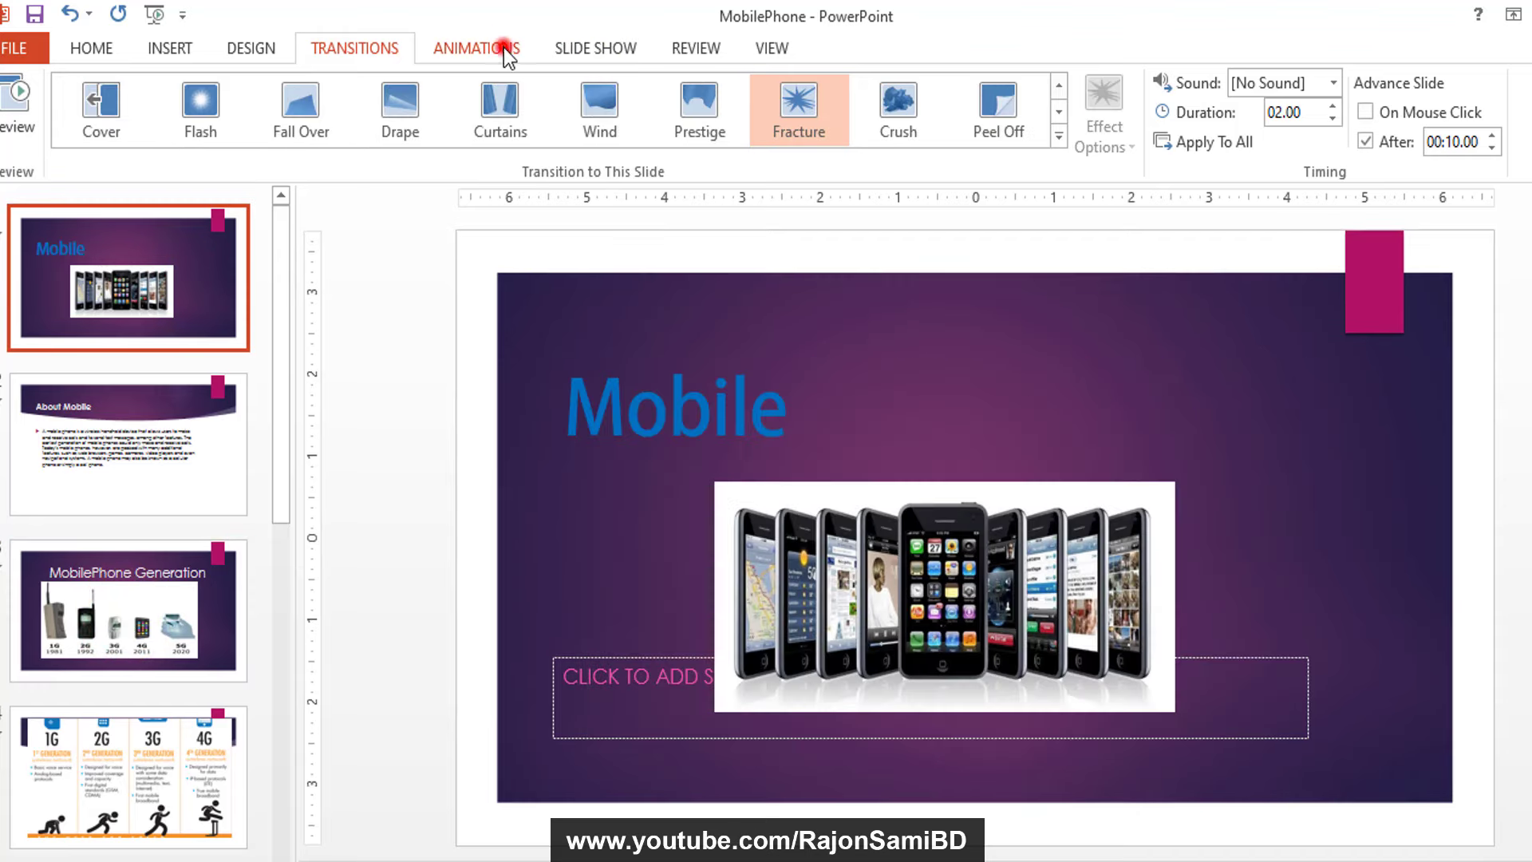
{"action": "left_click", "coordinate": [612, 53]}
Play the MobilePhone slide show from the first slide, then return to the 1G–4G generations slide
{"action": "left_click", "coordinate": [22, 107]}
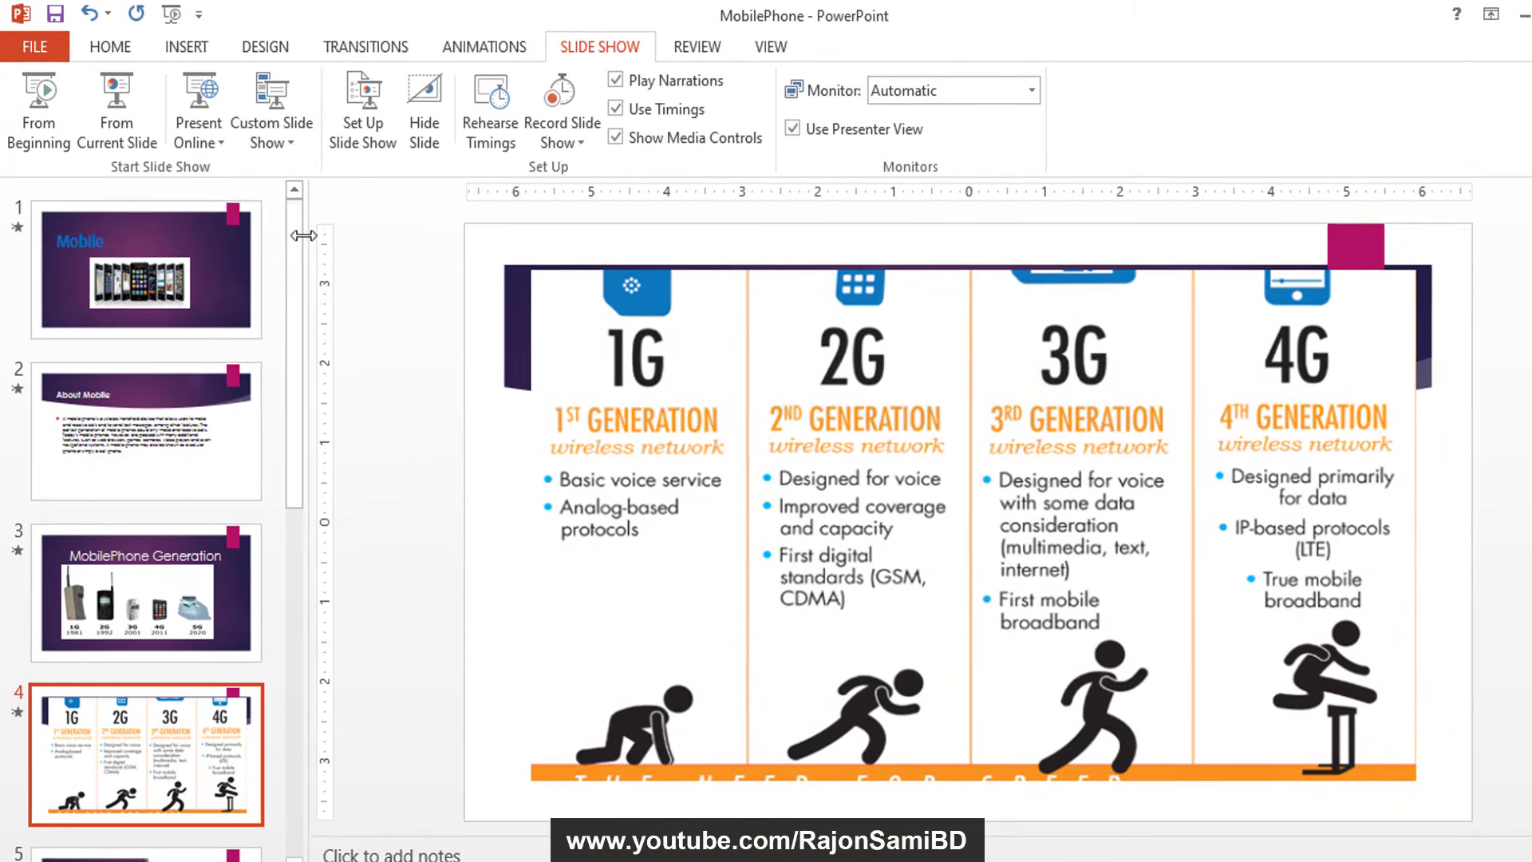
Make the MobilePhone Generation (2G) slide stop advancing on click and advance after 00:00.20
{"action": "mouse_move", "coordinate": [303, 235]}
{"action": "left_mouse_down"}
{"action": "mouse_move", "coordinate": [311, 278]}
{"action": "mouse_move", "coordinate": [307, 198]}
{"action": "left_mouse_up"}
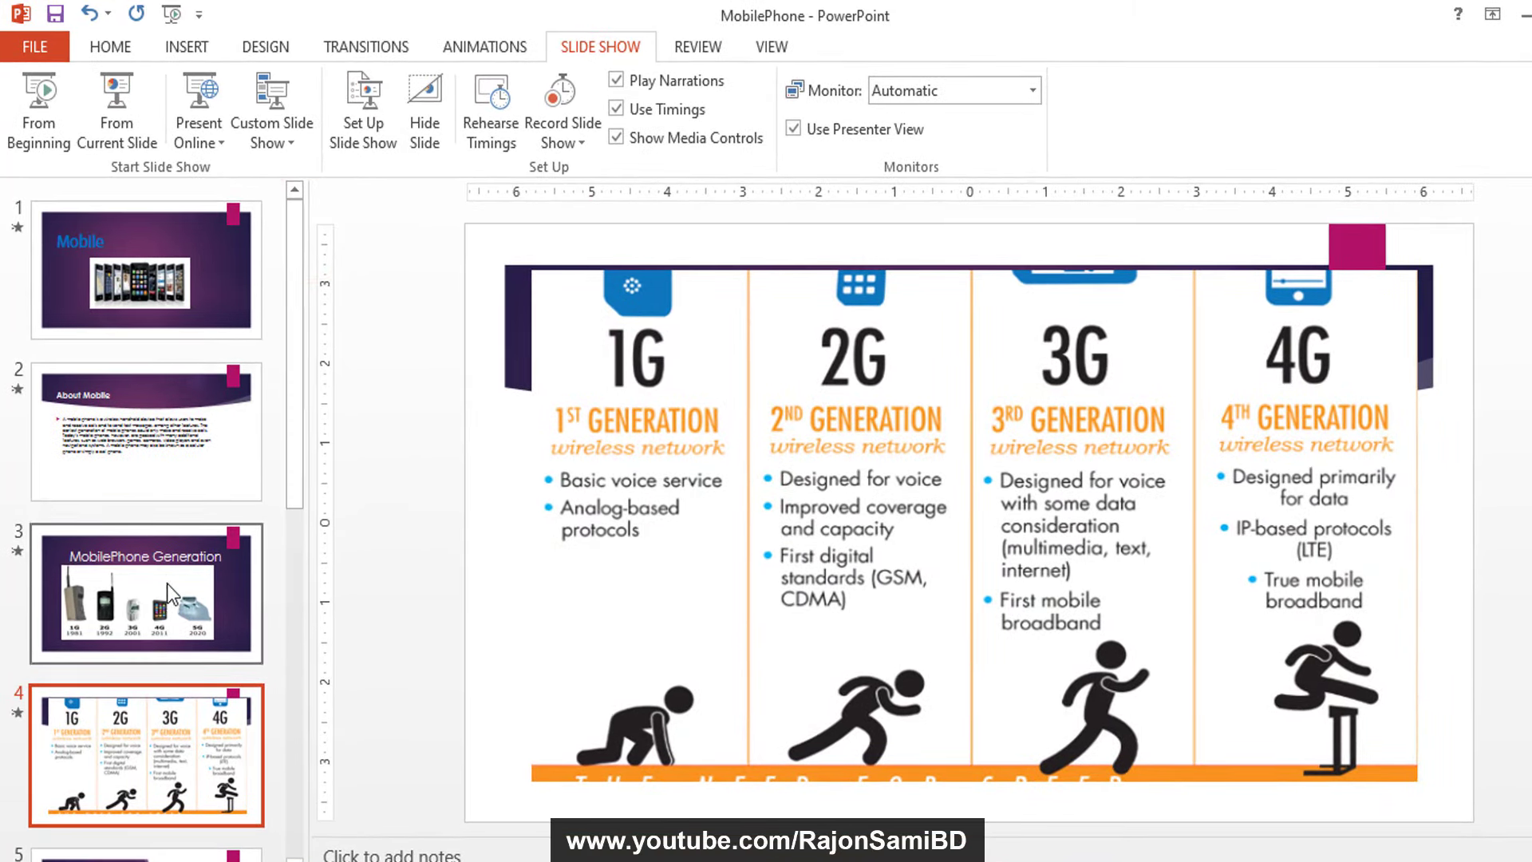
{"action": "left_click", "coordinate": [131, 607]}
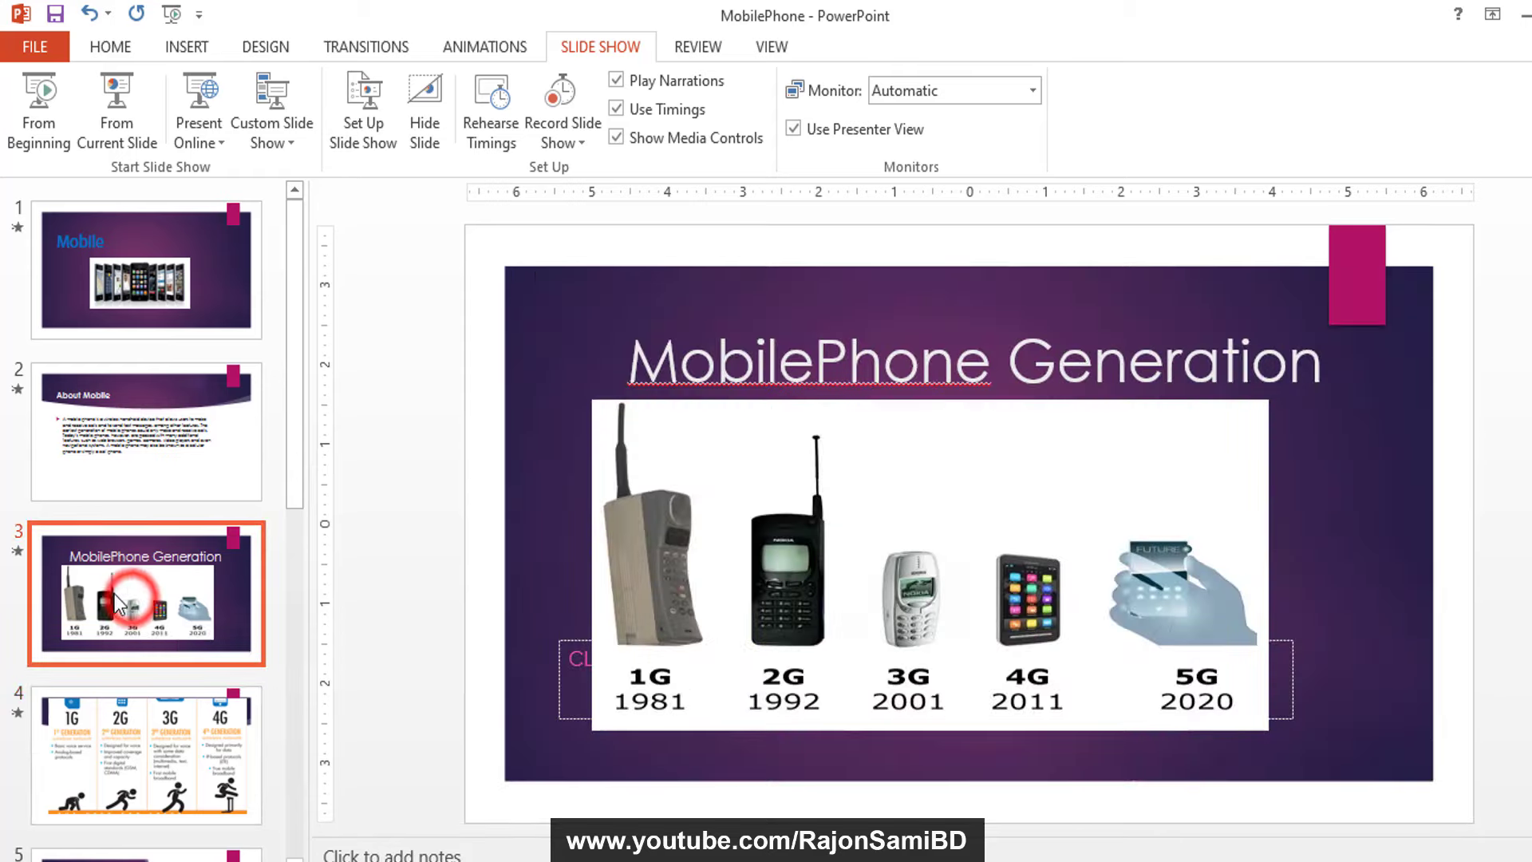
{"action": "left_click", "coordinate": [349, 46]}
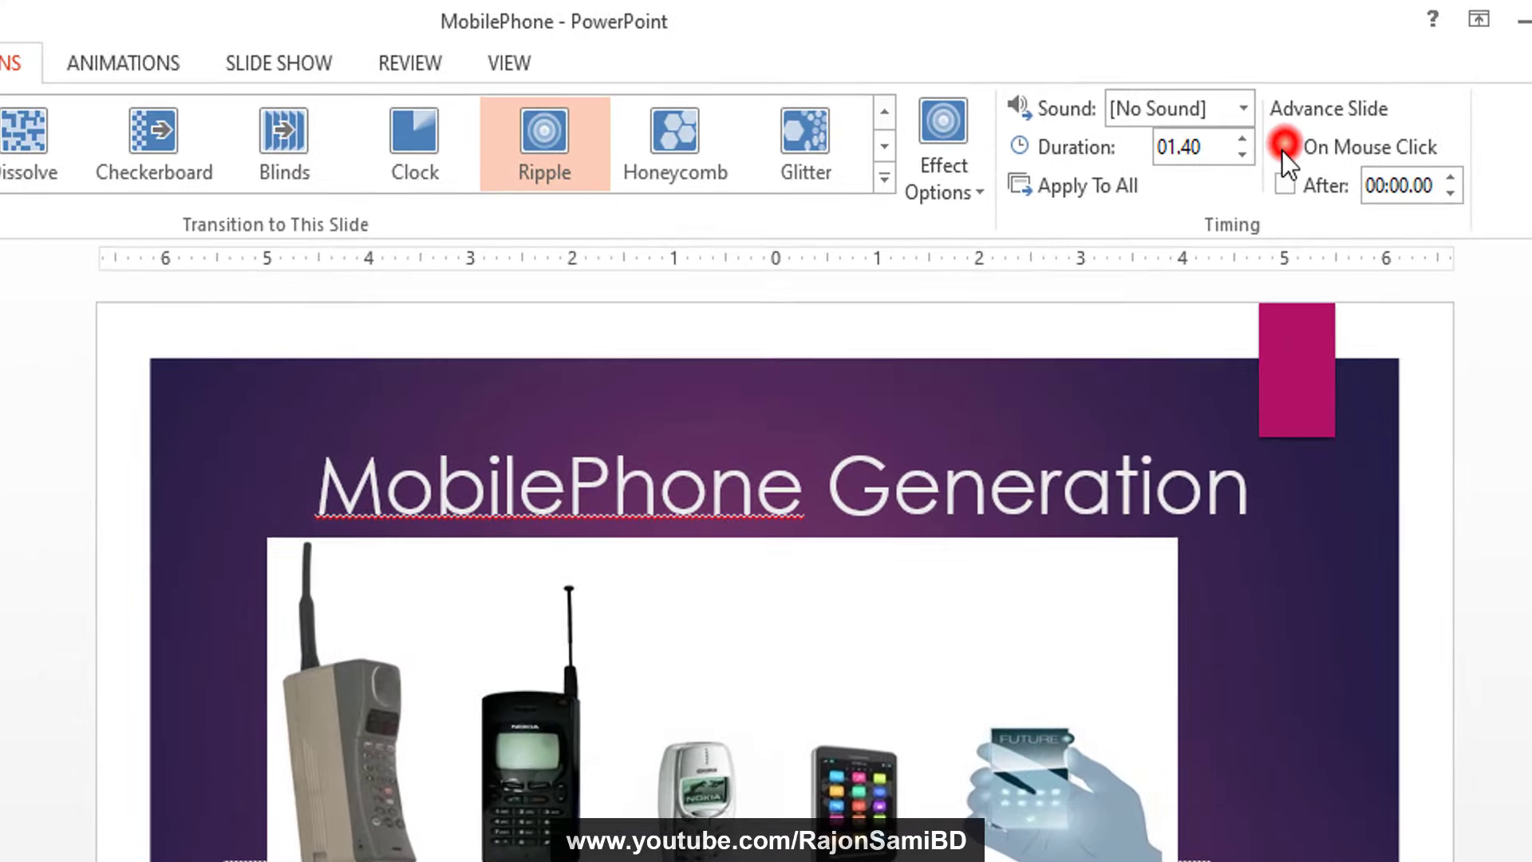
{"action": "left_click", "coordinate": [1347, 109]}
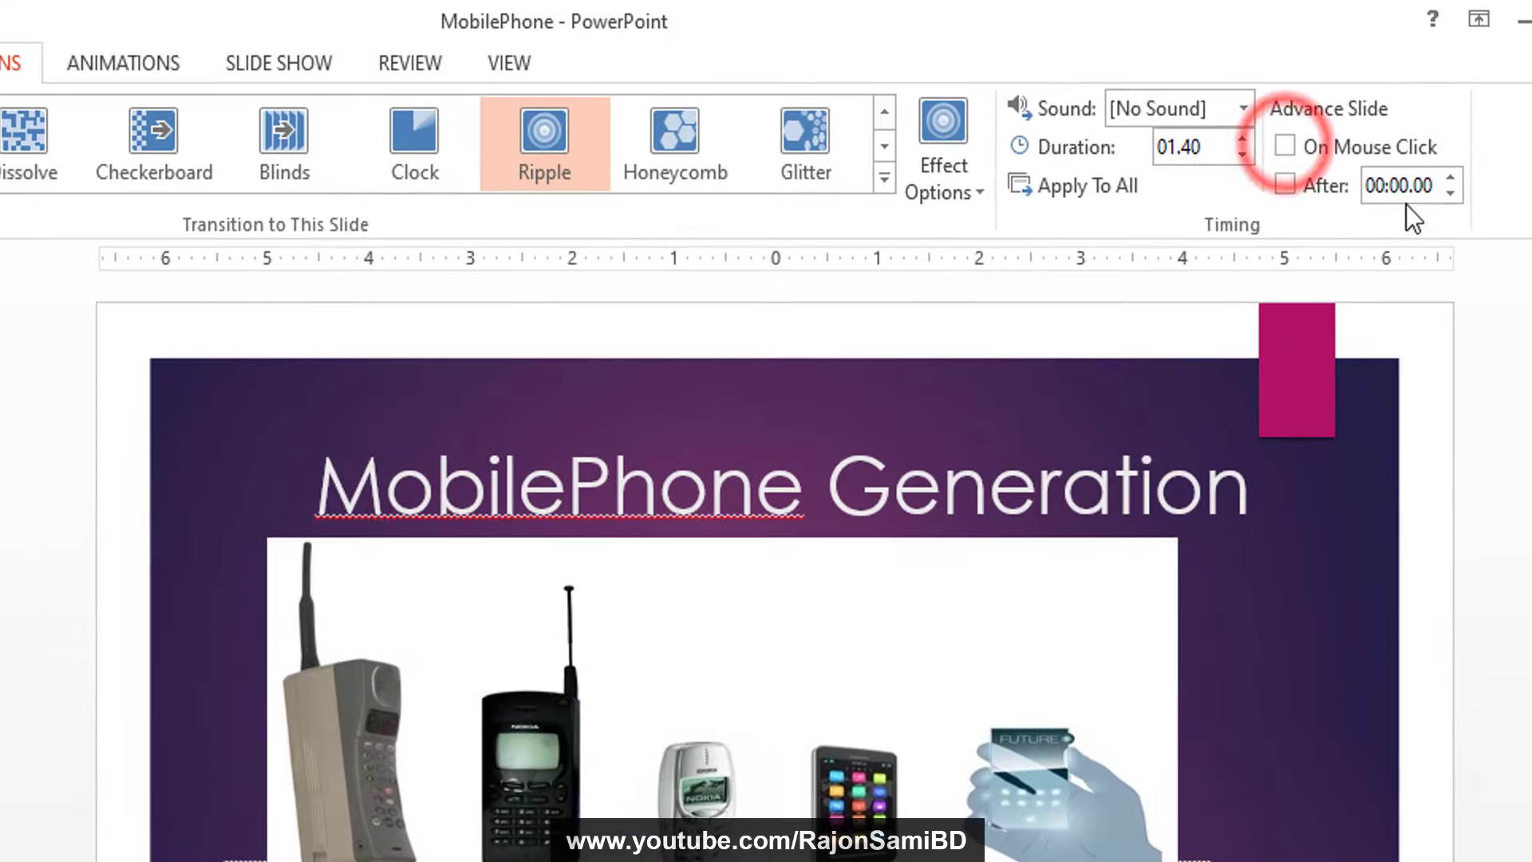
{"action": "left_click", "coordinate": [1453, 143]}
{"action": "left_click", "coordinate": [1449, 193]}
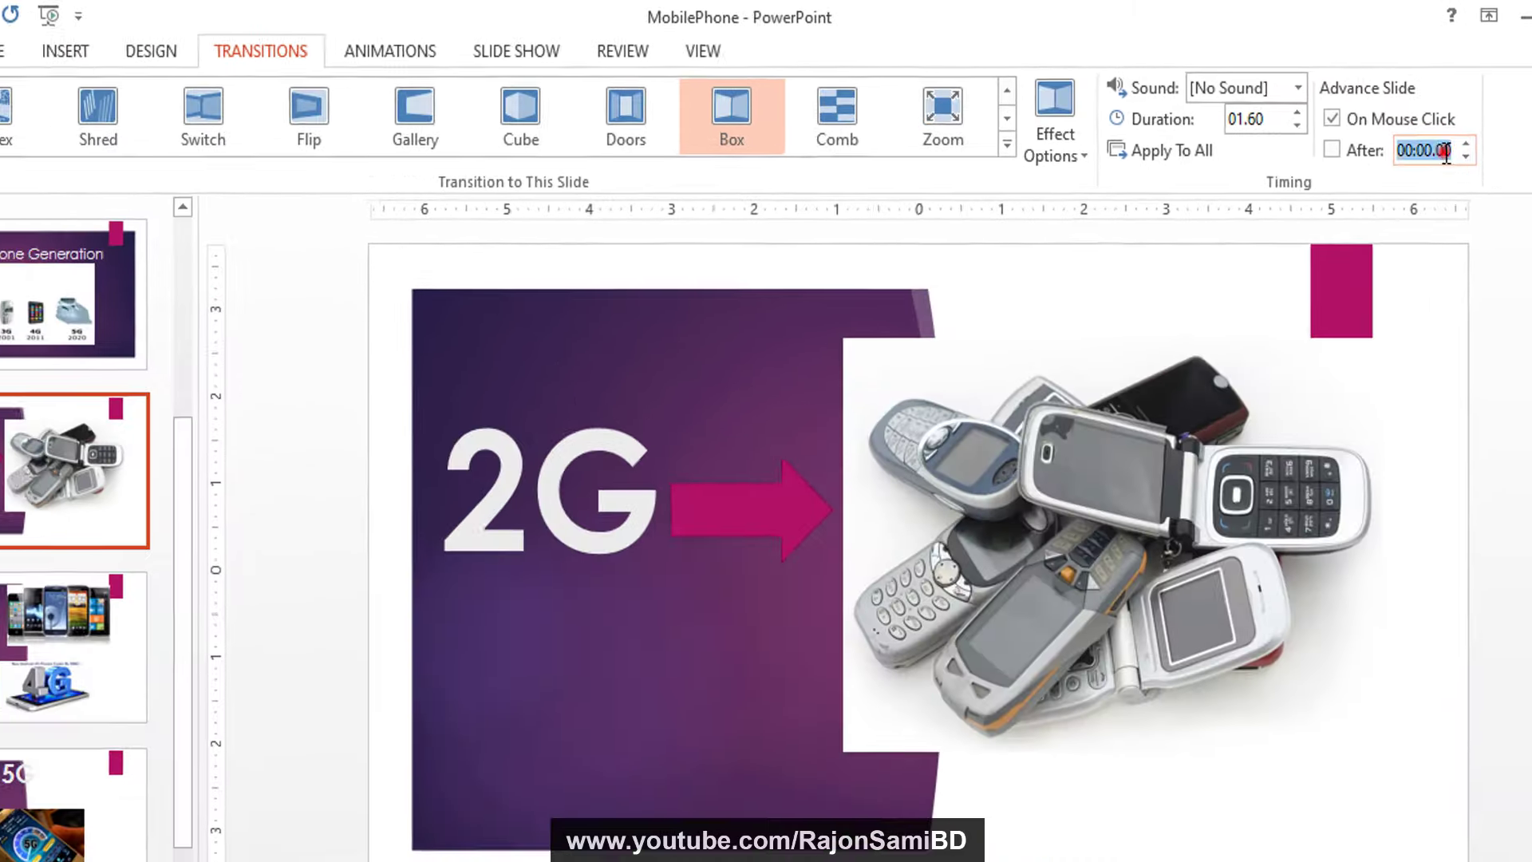
{"action": "left_click", "coordinate": [1467, 147]}
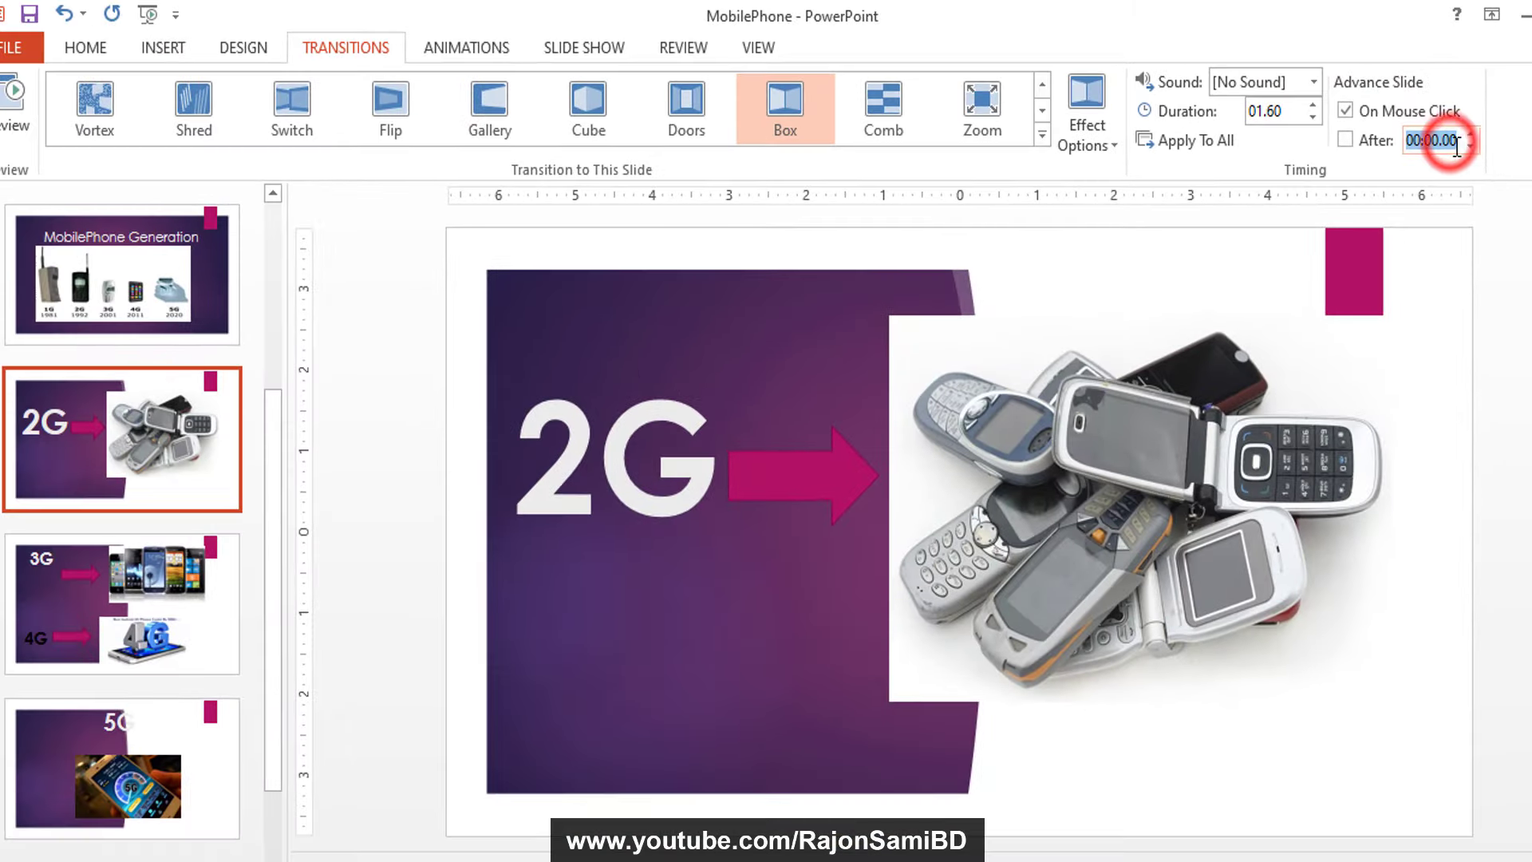
{"action": "left_click", "coordinate": [1468, 149]}
{"action": "type", "text": "2"}
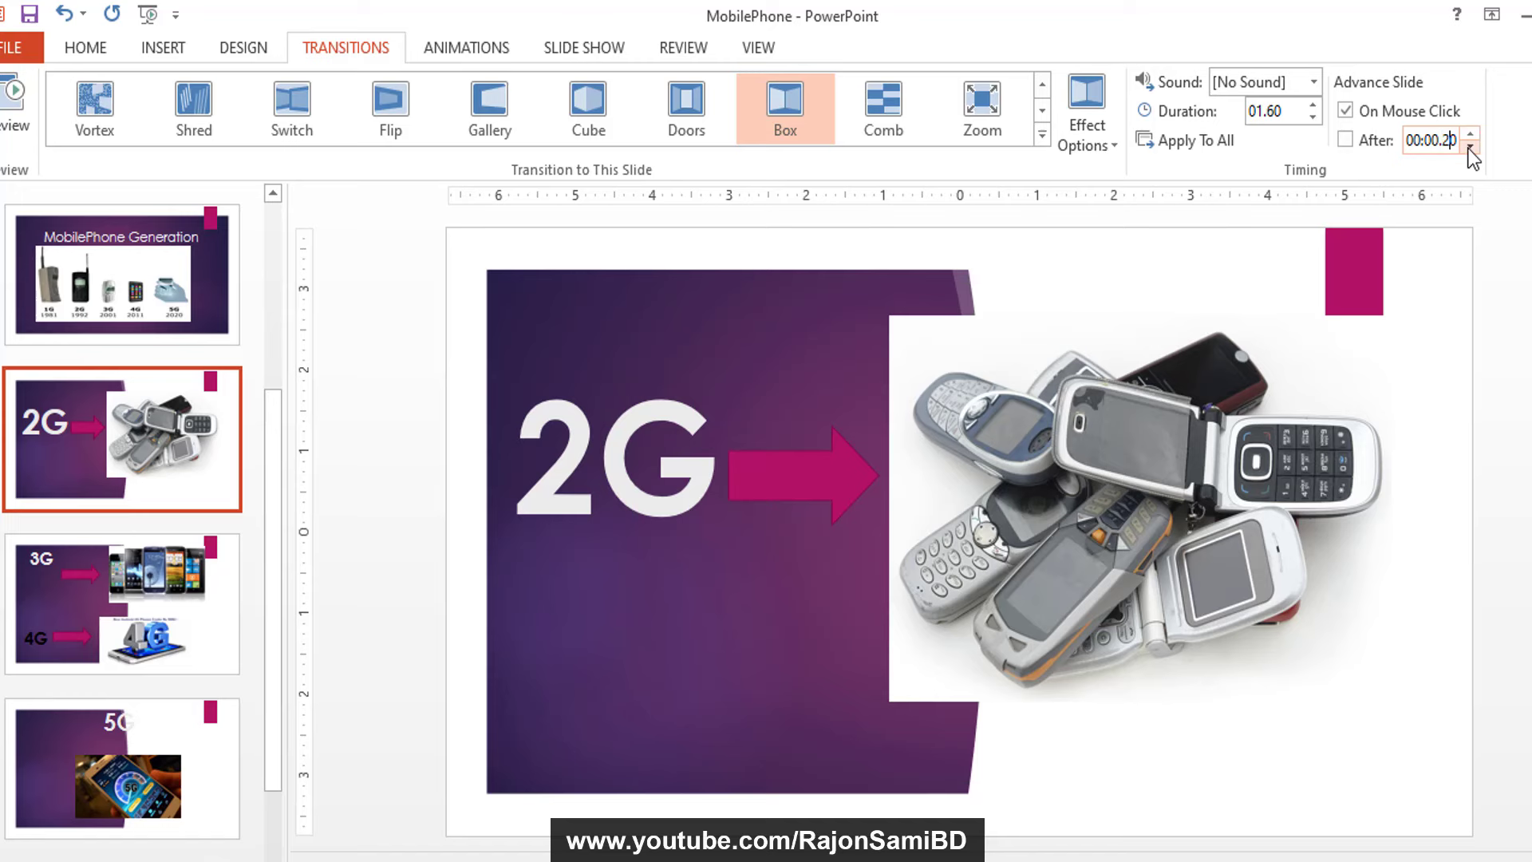
Make the 3G and 4G slide advance automatically after 00:00.20 too
{"action": "left_click", "coordinate": [162, 544]}
{"action": "left_click", "coordinate": [1446, 141]}
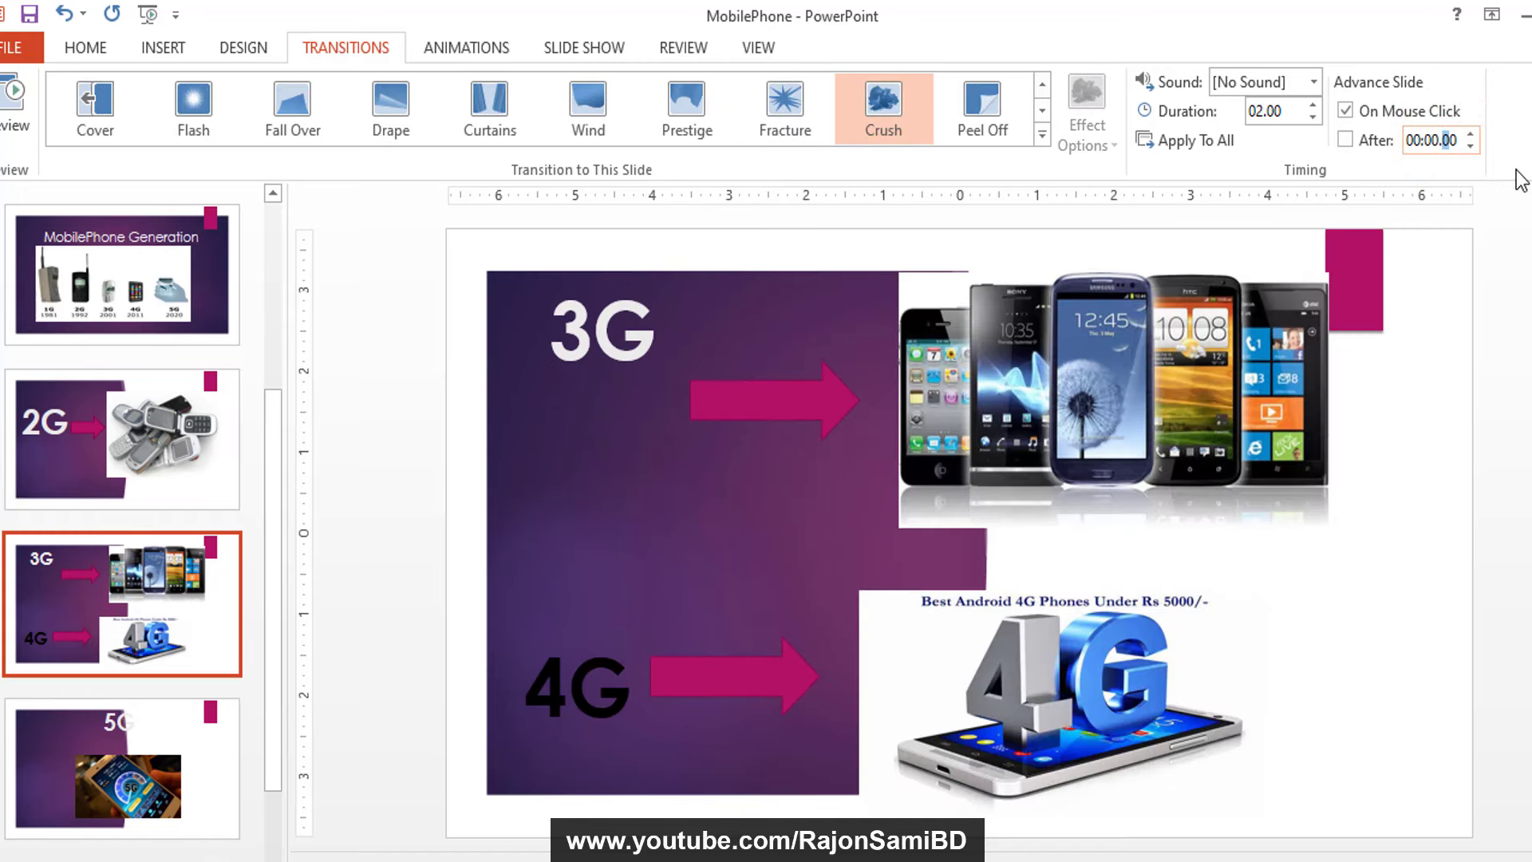
{"action": "left_click", "coordinate": [137, 630]}
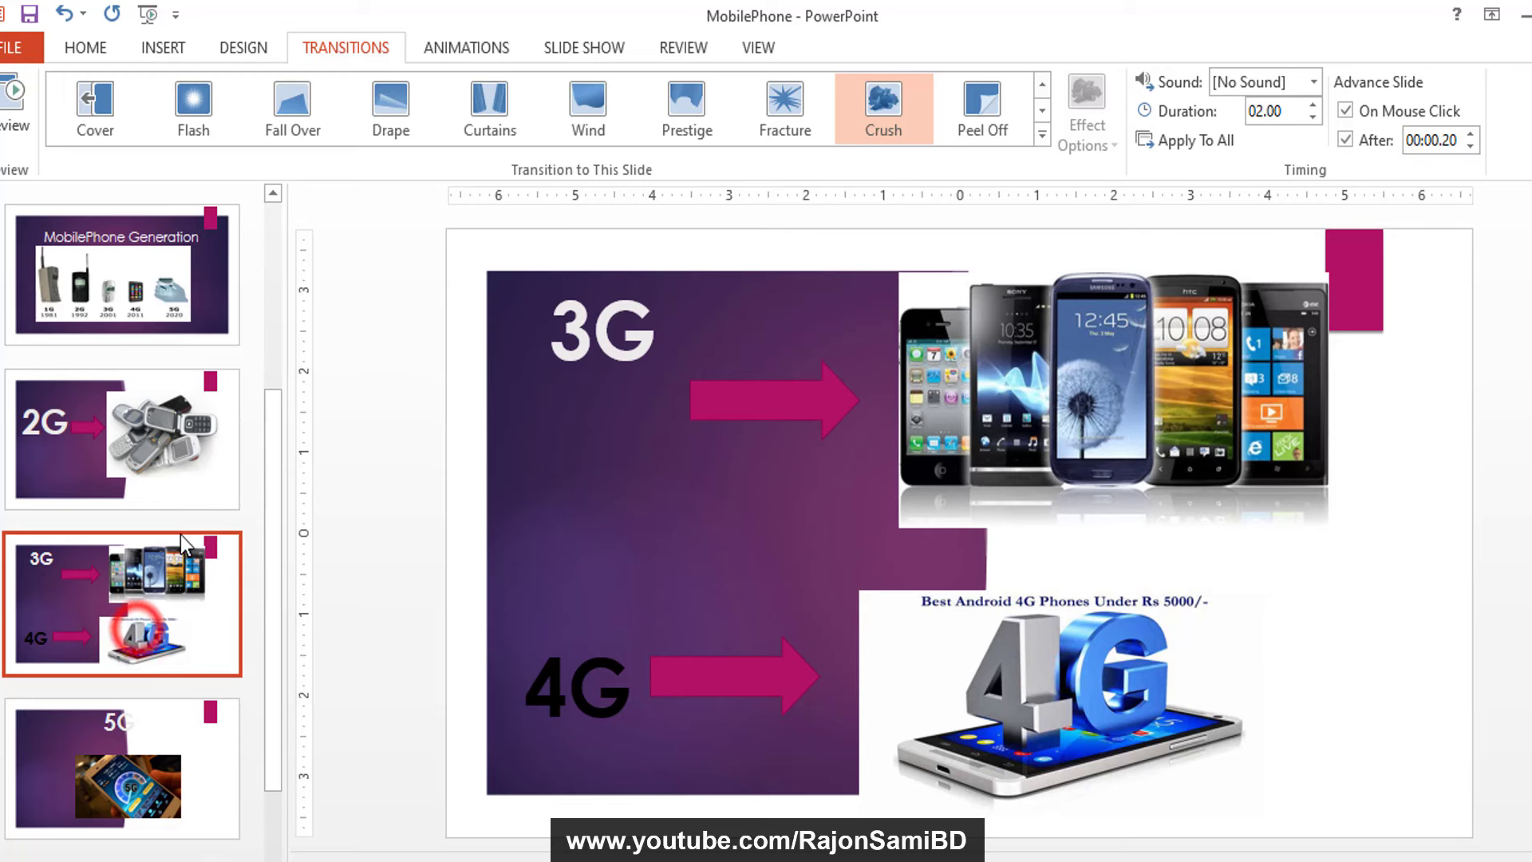
{"action": "left_click_drag", "start_coordinate": [266, 476], "coordinate": [270, 357]}
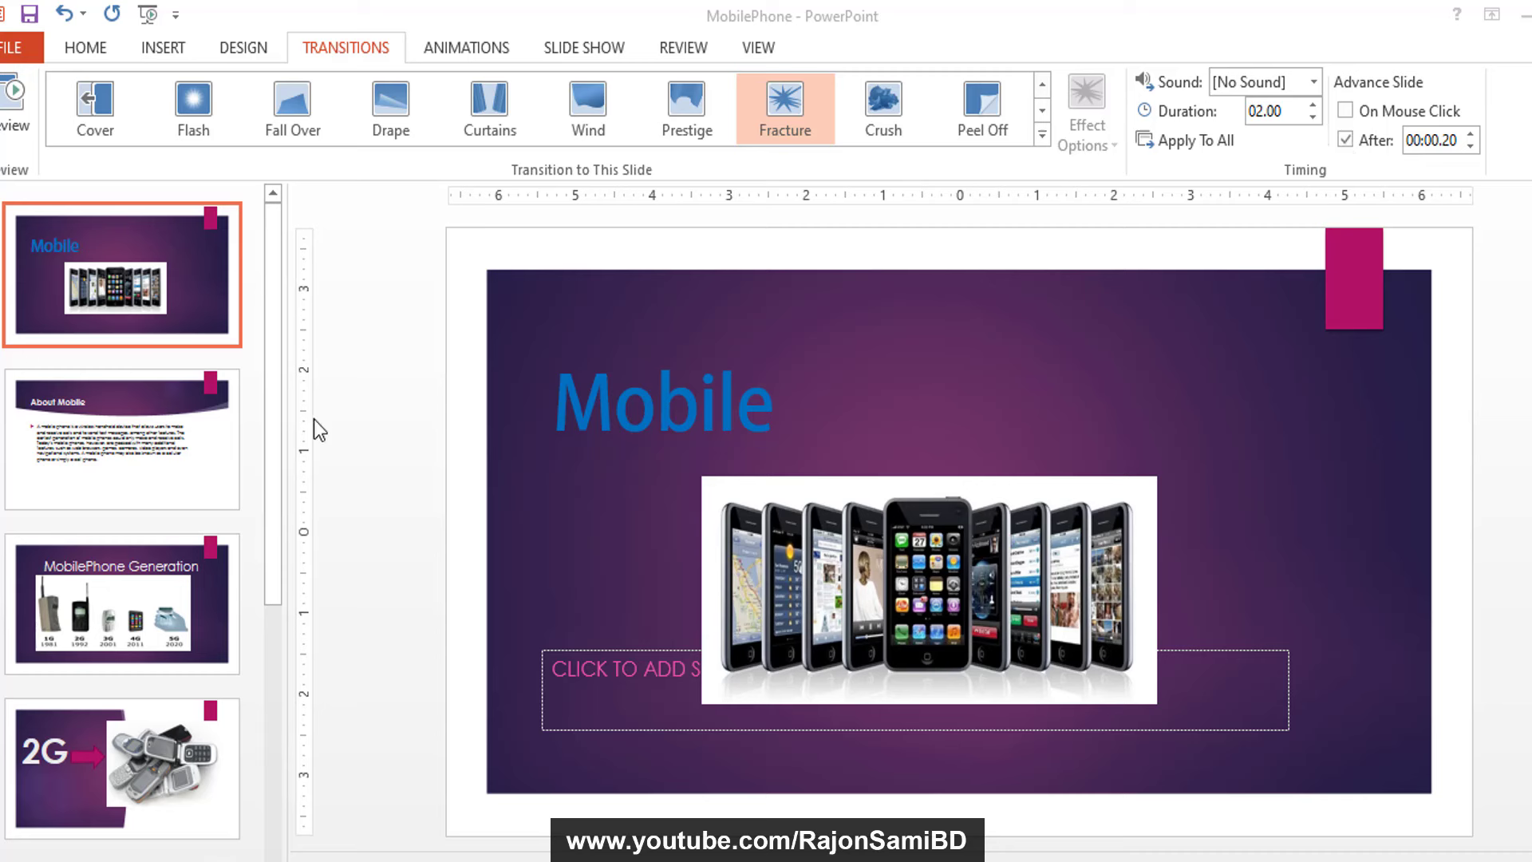
Run the show from the beginning through MobilePhone Generation, then end it with Esc
{"action": "left_click", "coordinate": [562, 48]}
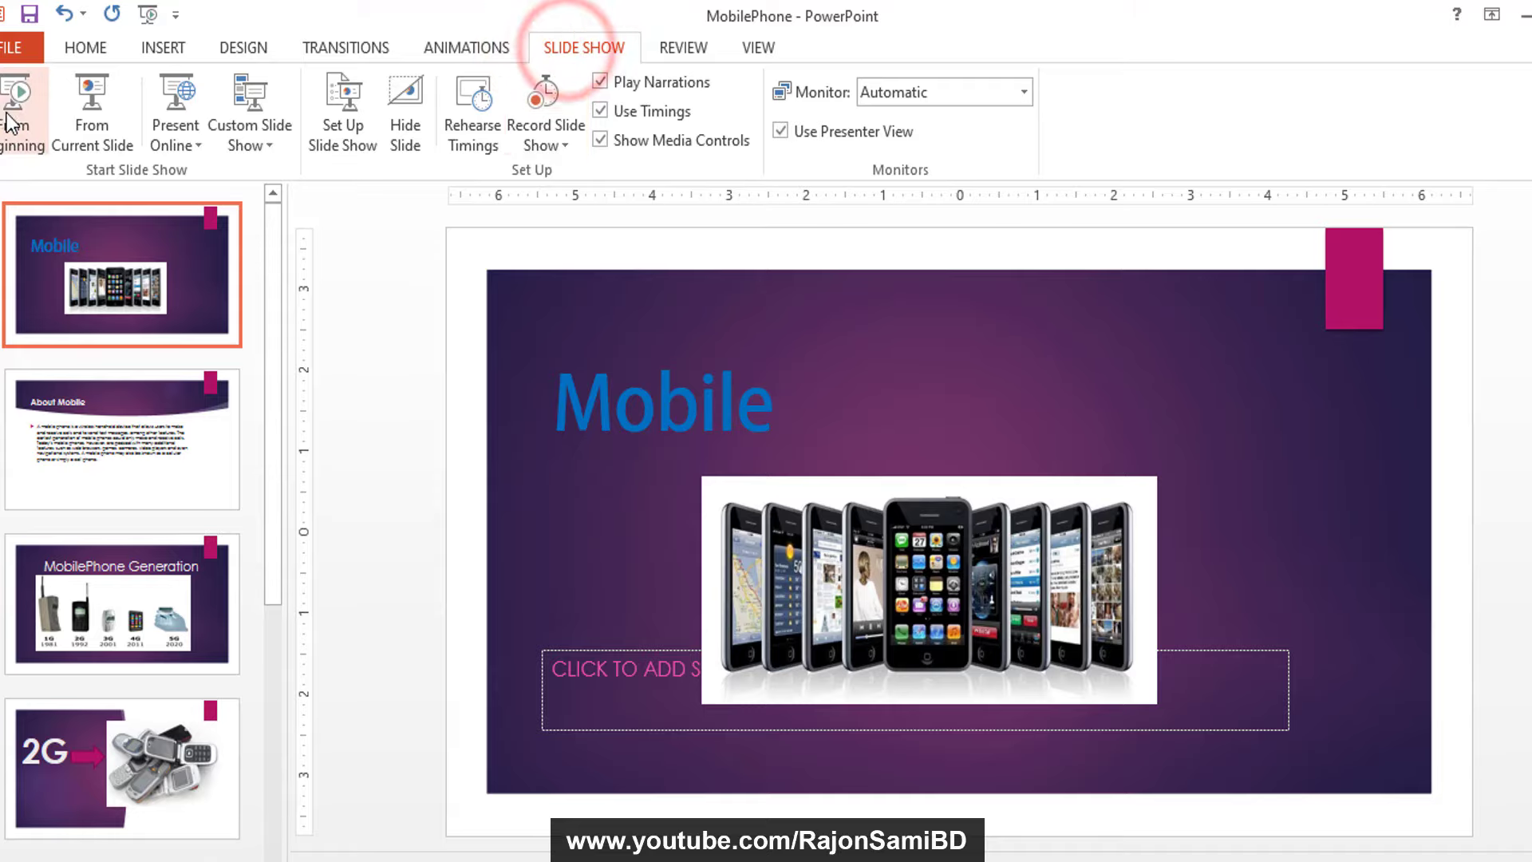
{"action": "left_click", "coordinate": [12, 119]}
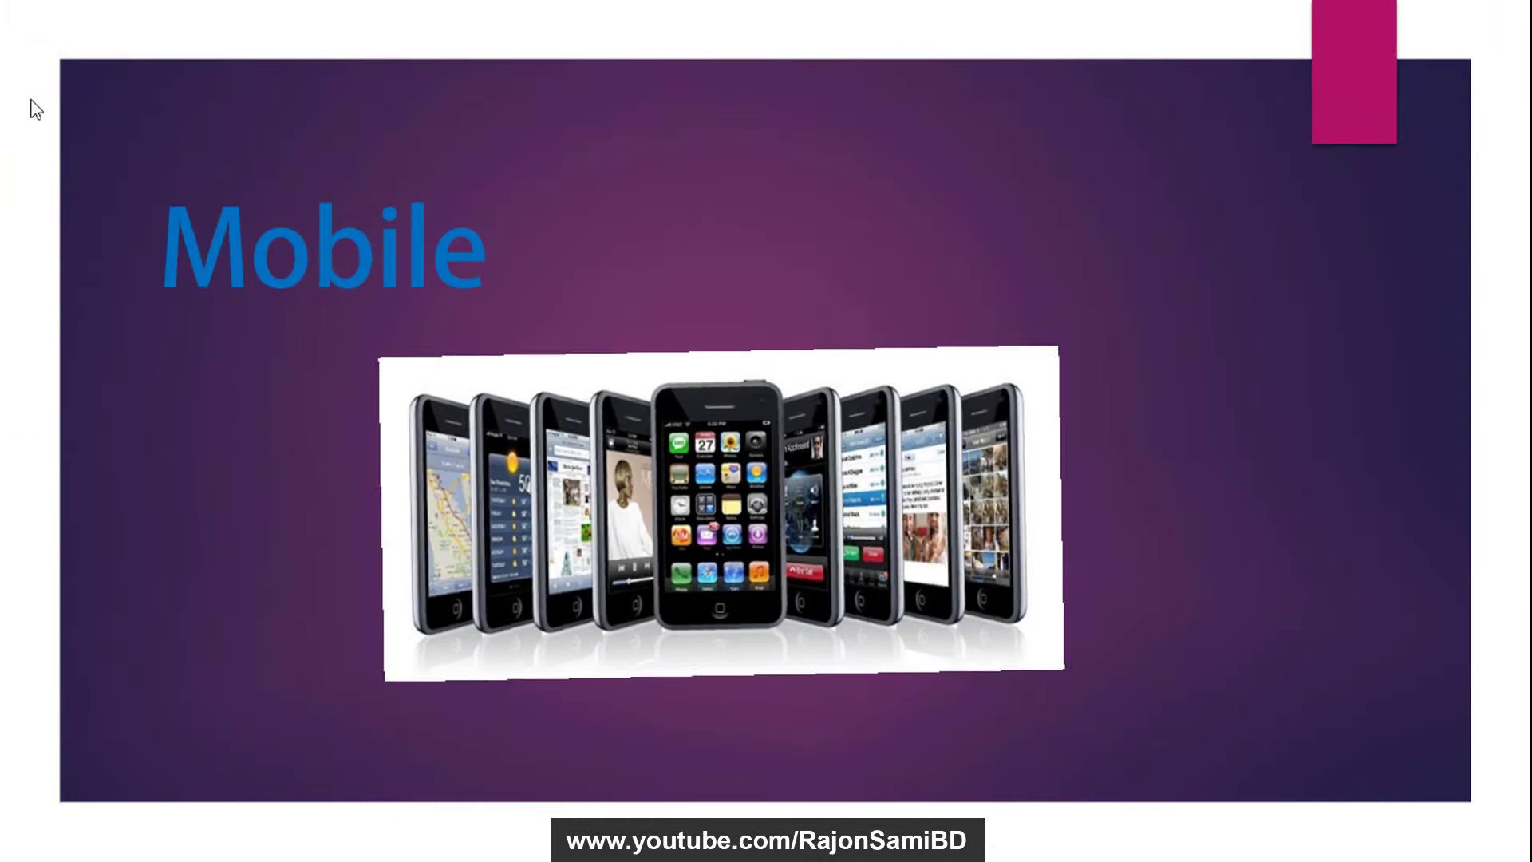
{"action": "left_click", "coordinate": [1032, 368]}
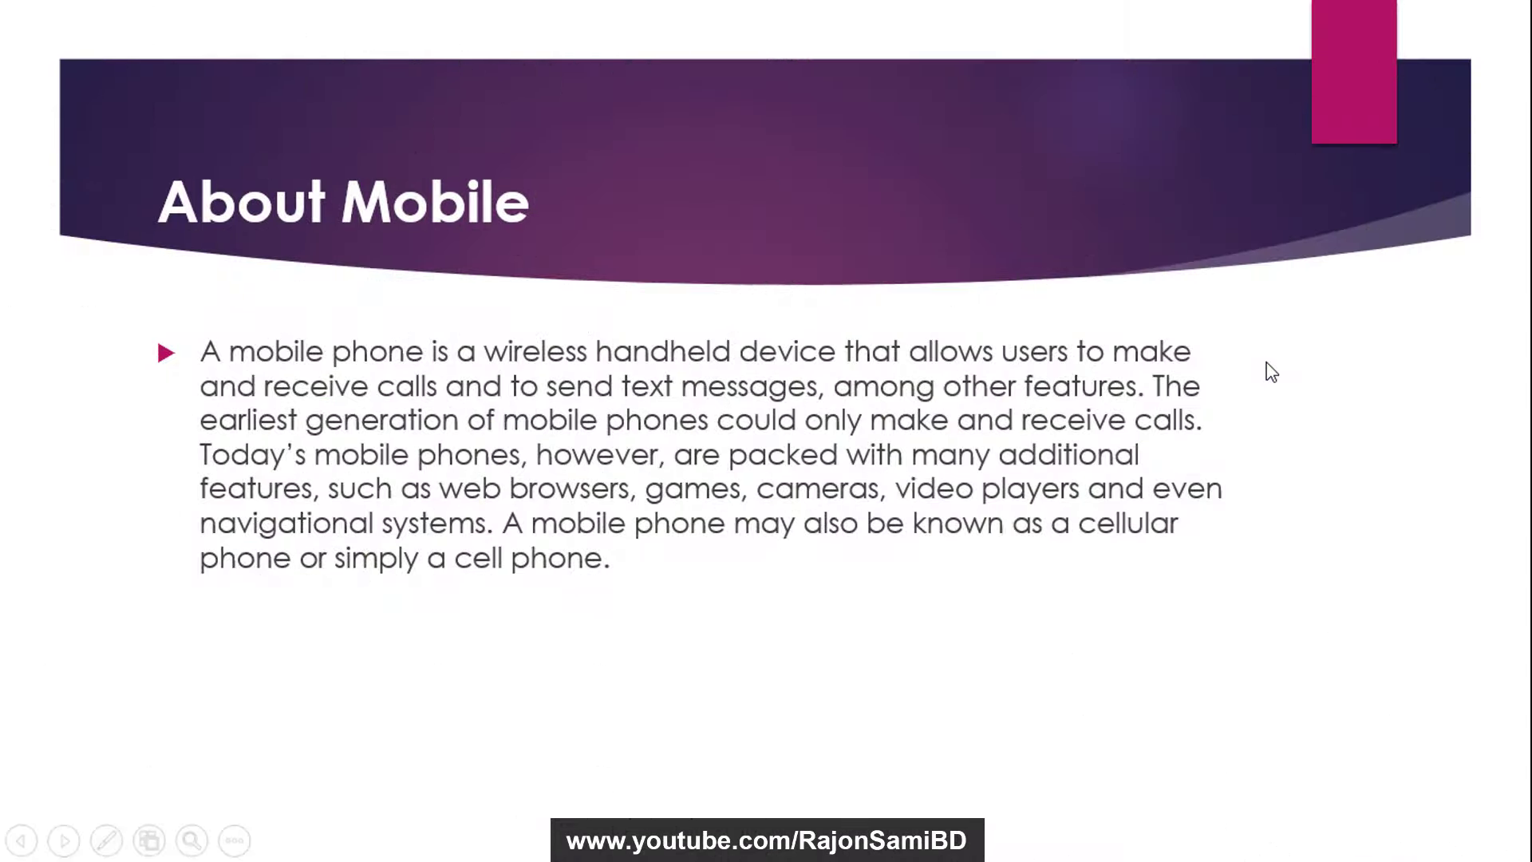
{"action": "left_click", "coordinate": [1271, 372]}
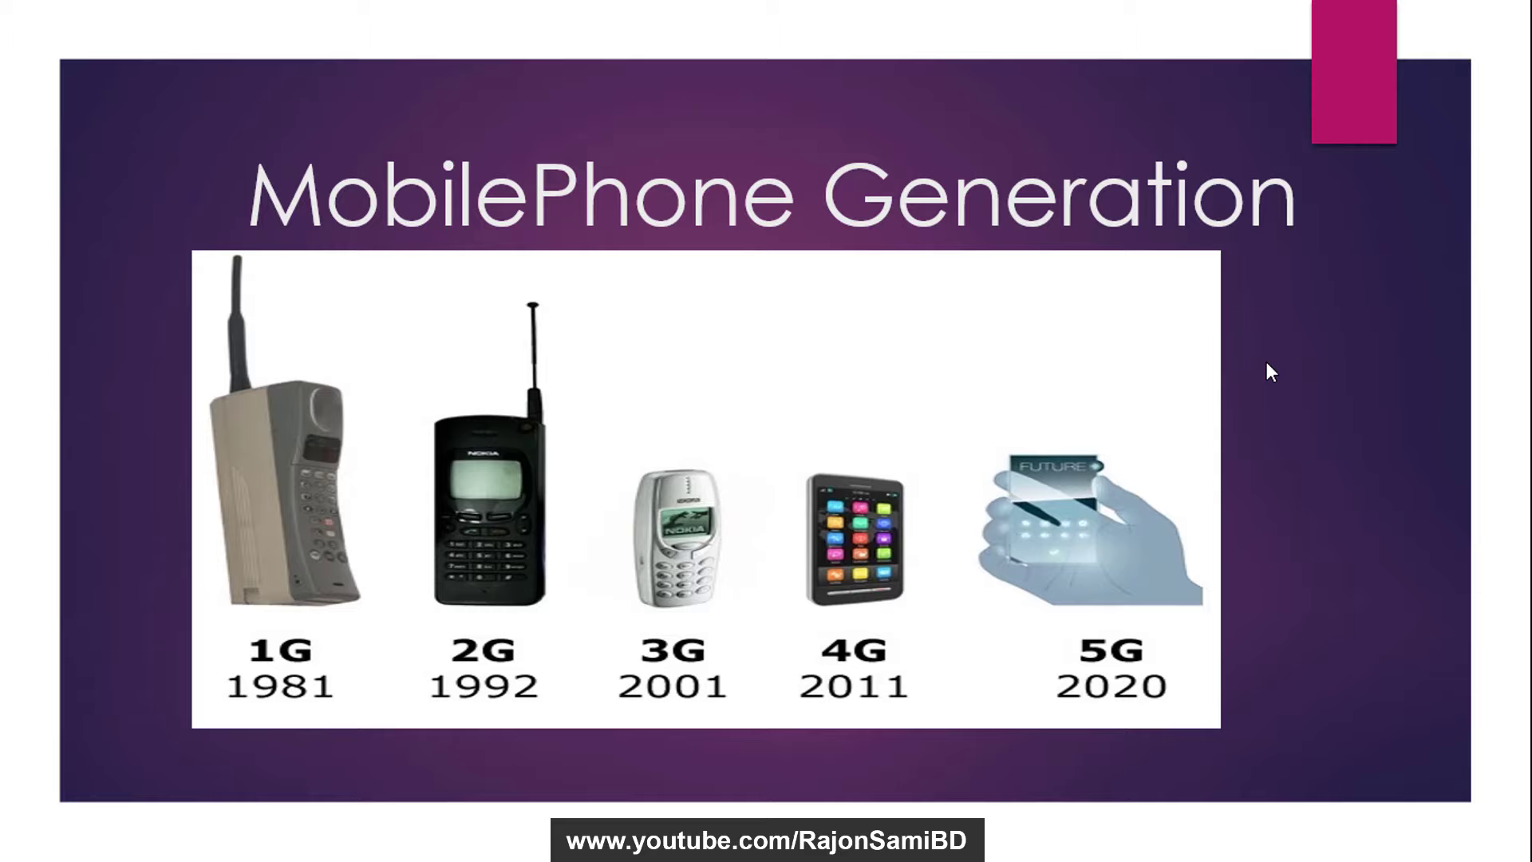
{"action": "key", "text": "Escape"}
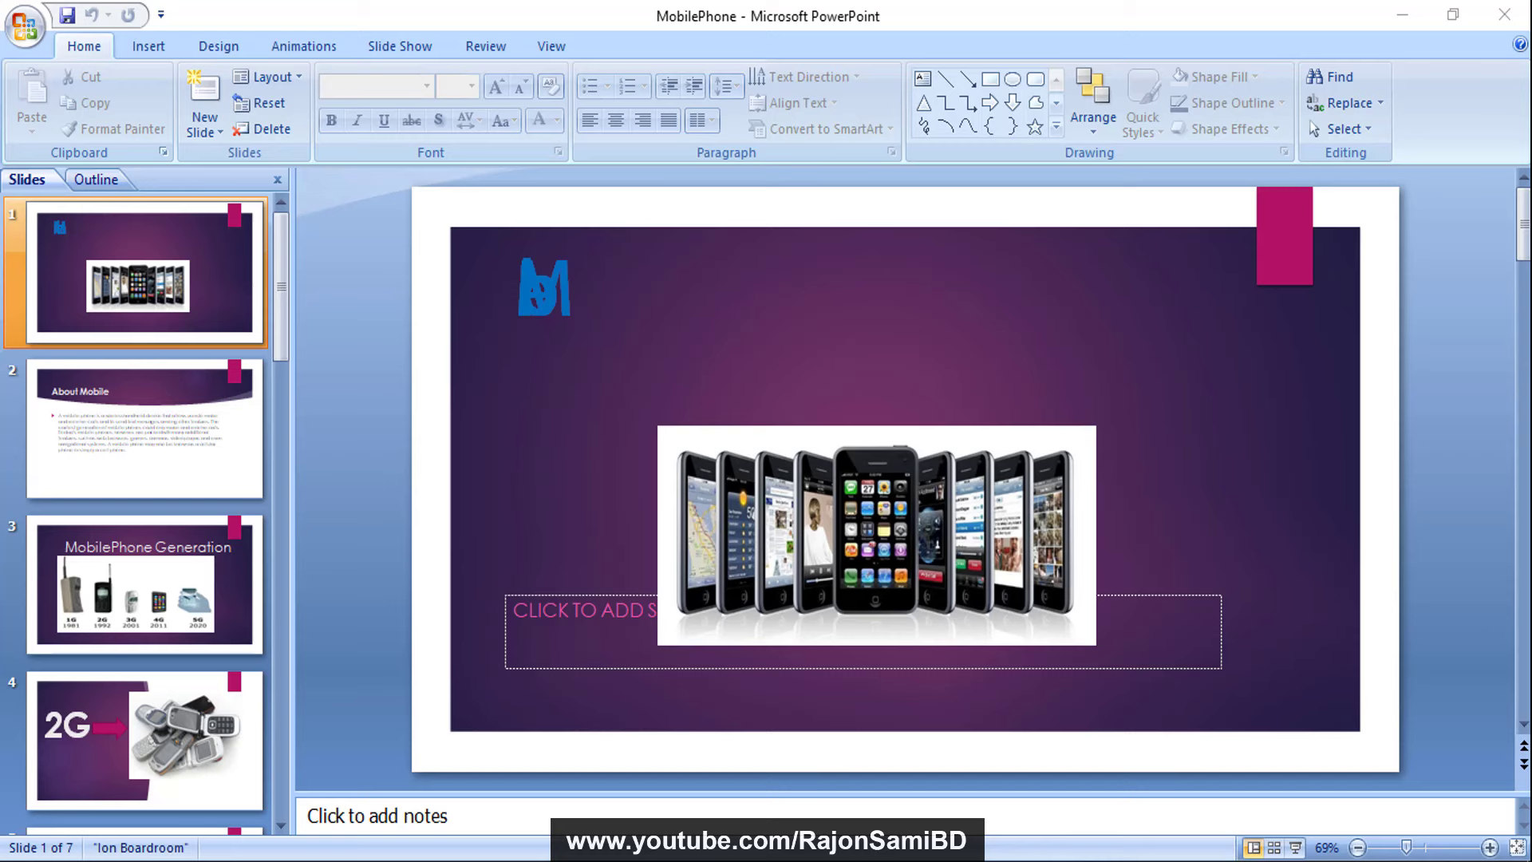
In PowerPoint 2007, set the Mobile title slide's transition speed to Medium
{"action": "left_click", "coordinate": [108, 294]}
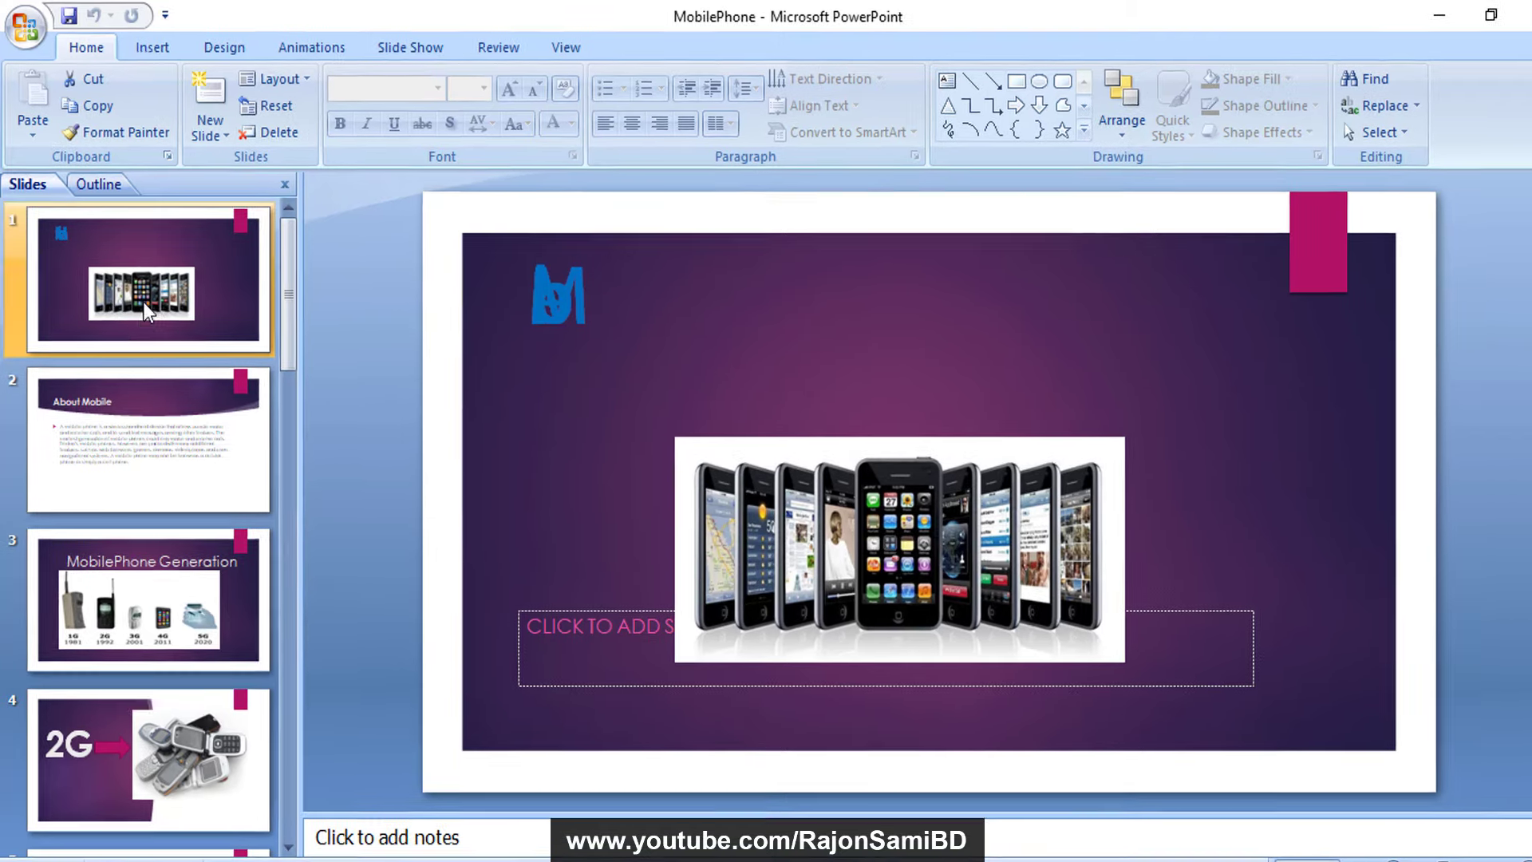
{"action": "left_click", "coordinate": [137, 273]}
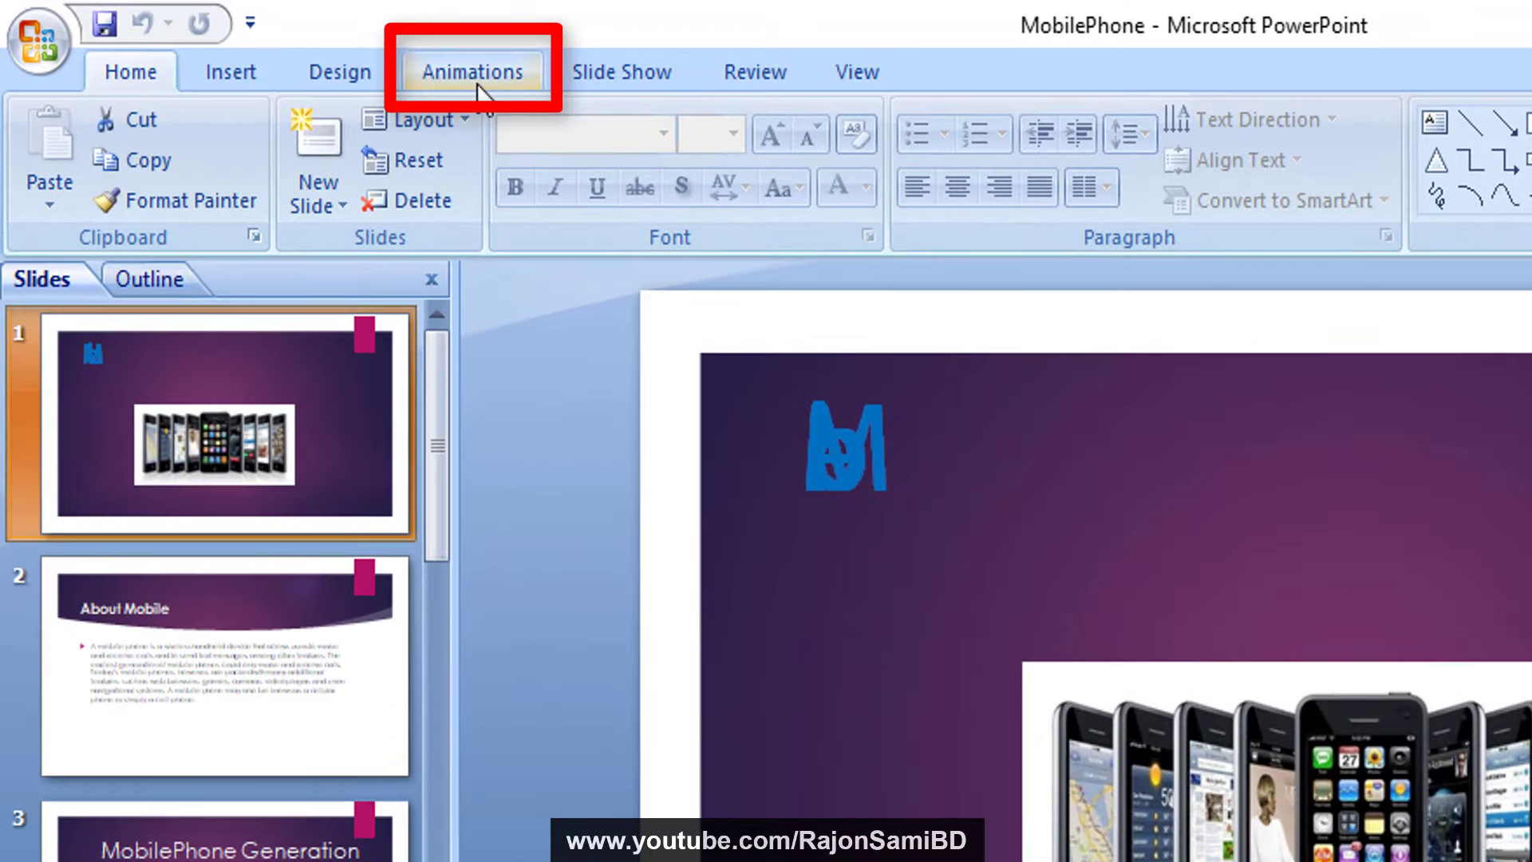
{"action": "left_click", "coordinate": [479, 80]}
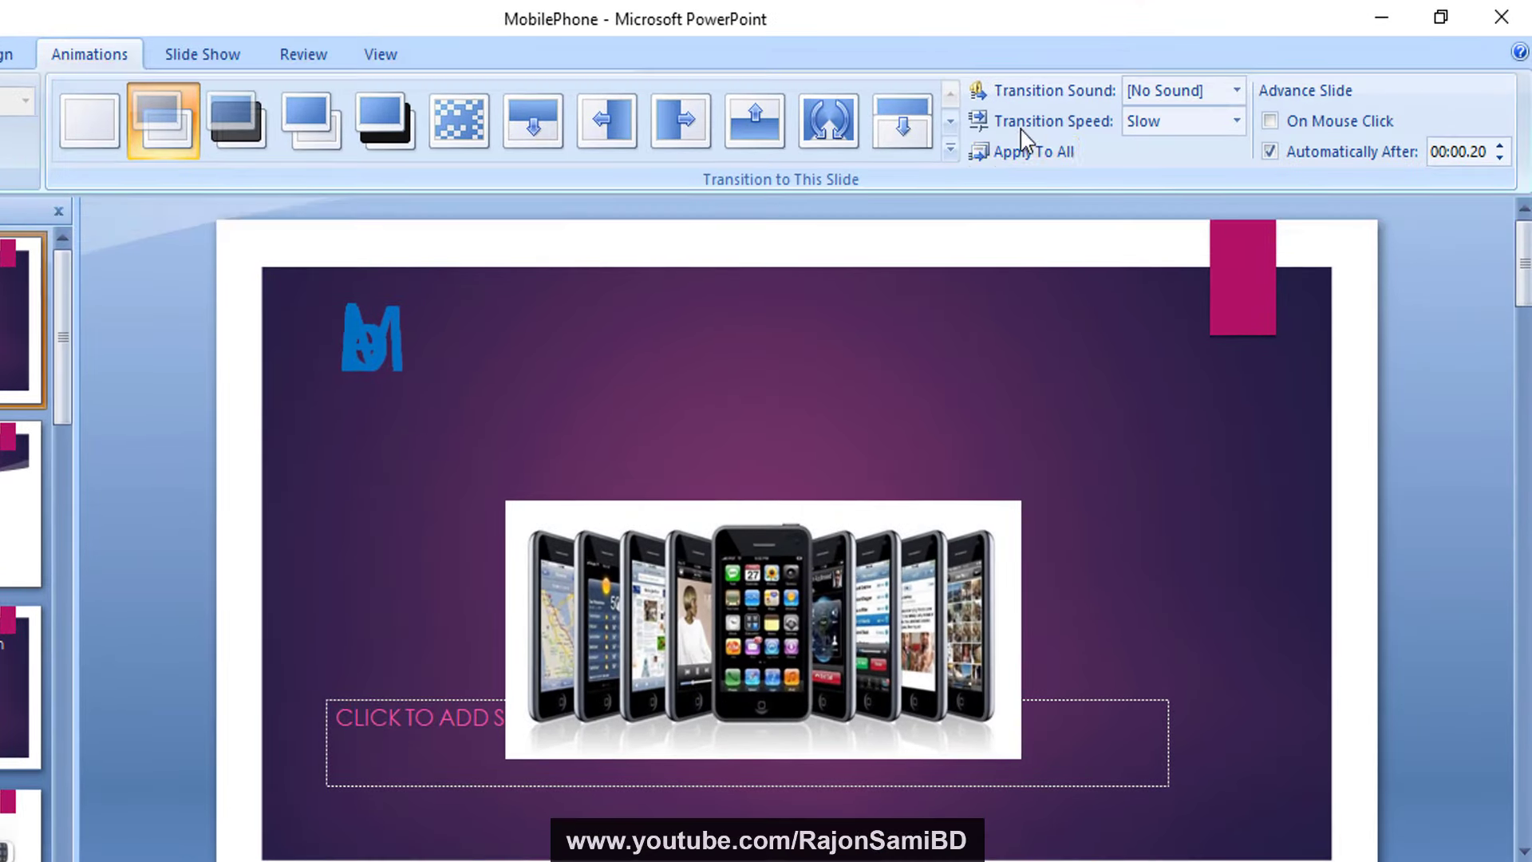
{"action": "left_click", "coordinate": [1161, 122]}
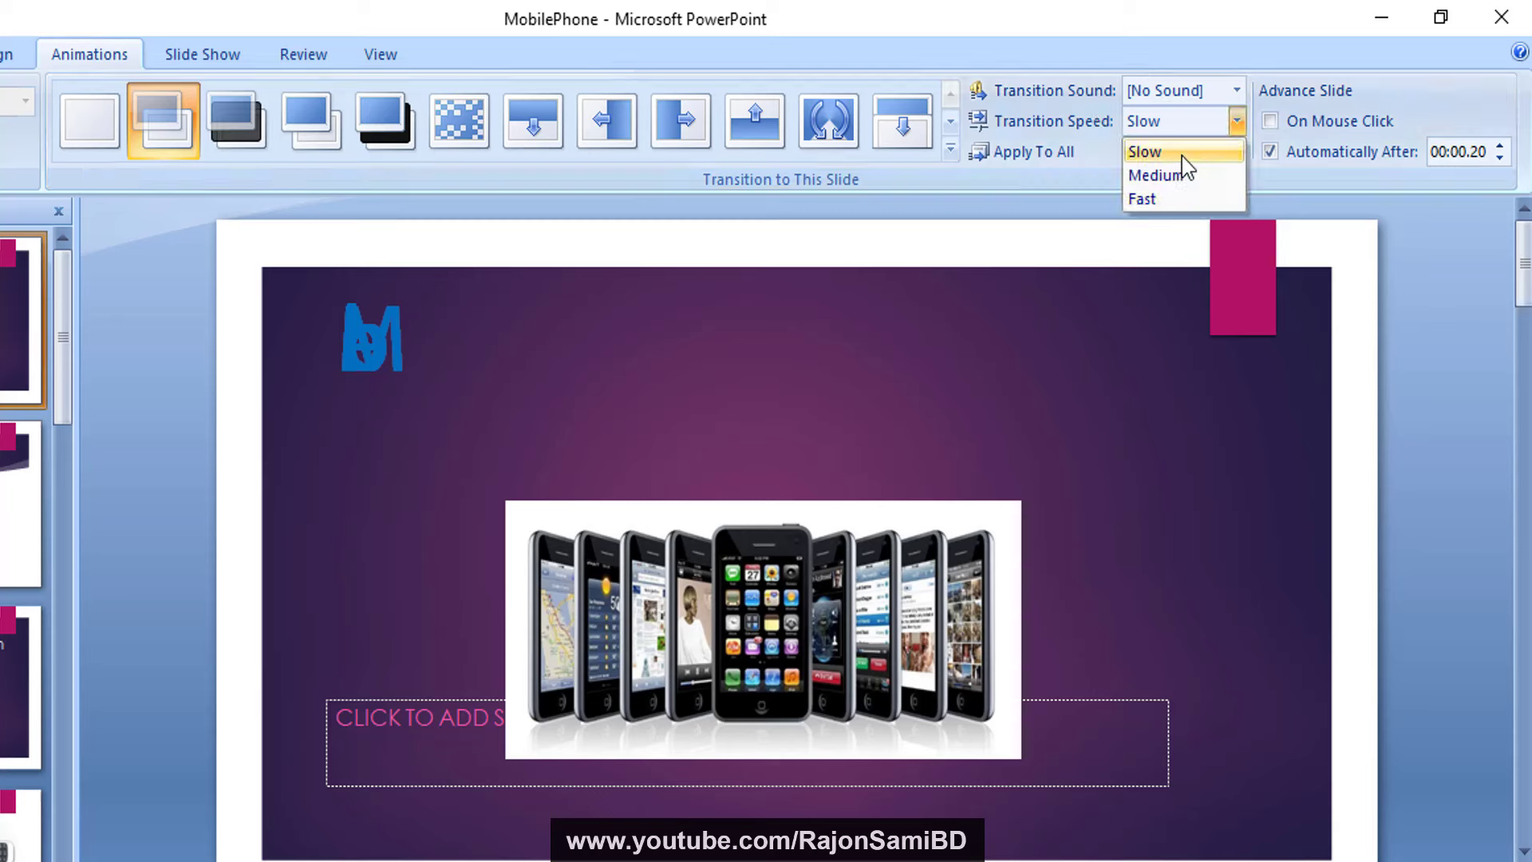
{"action": "left_click", "coordinate": [1197, 175]}
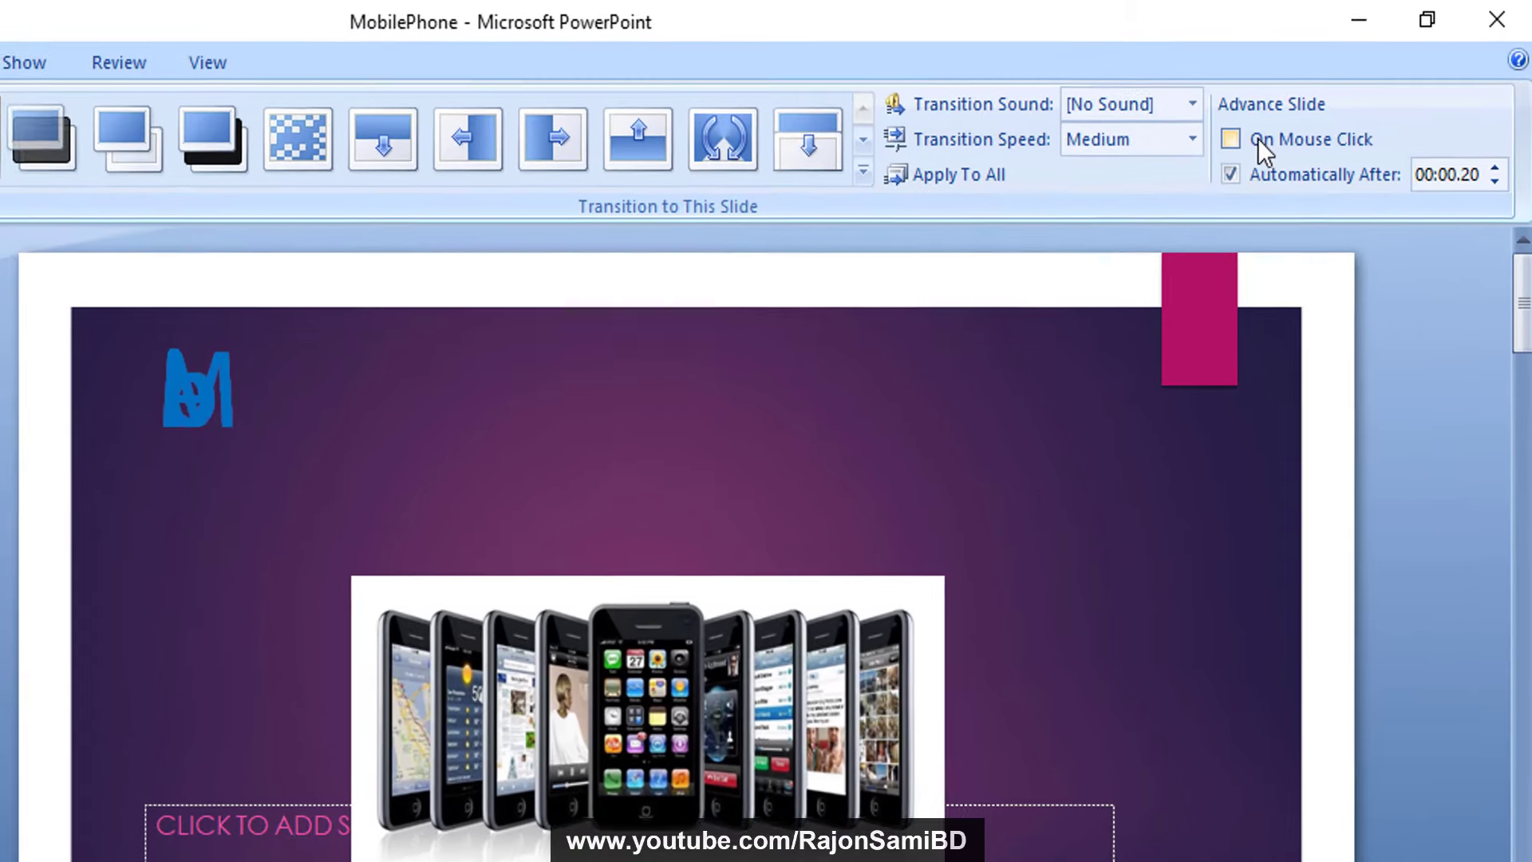
Turn off On Mouse Click and change Automatically After to 00:00.30 for slide 1
{"action": "left_click", "coordinate": [1268, 121]}
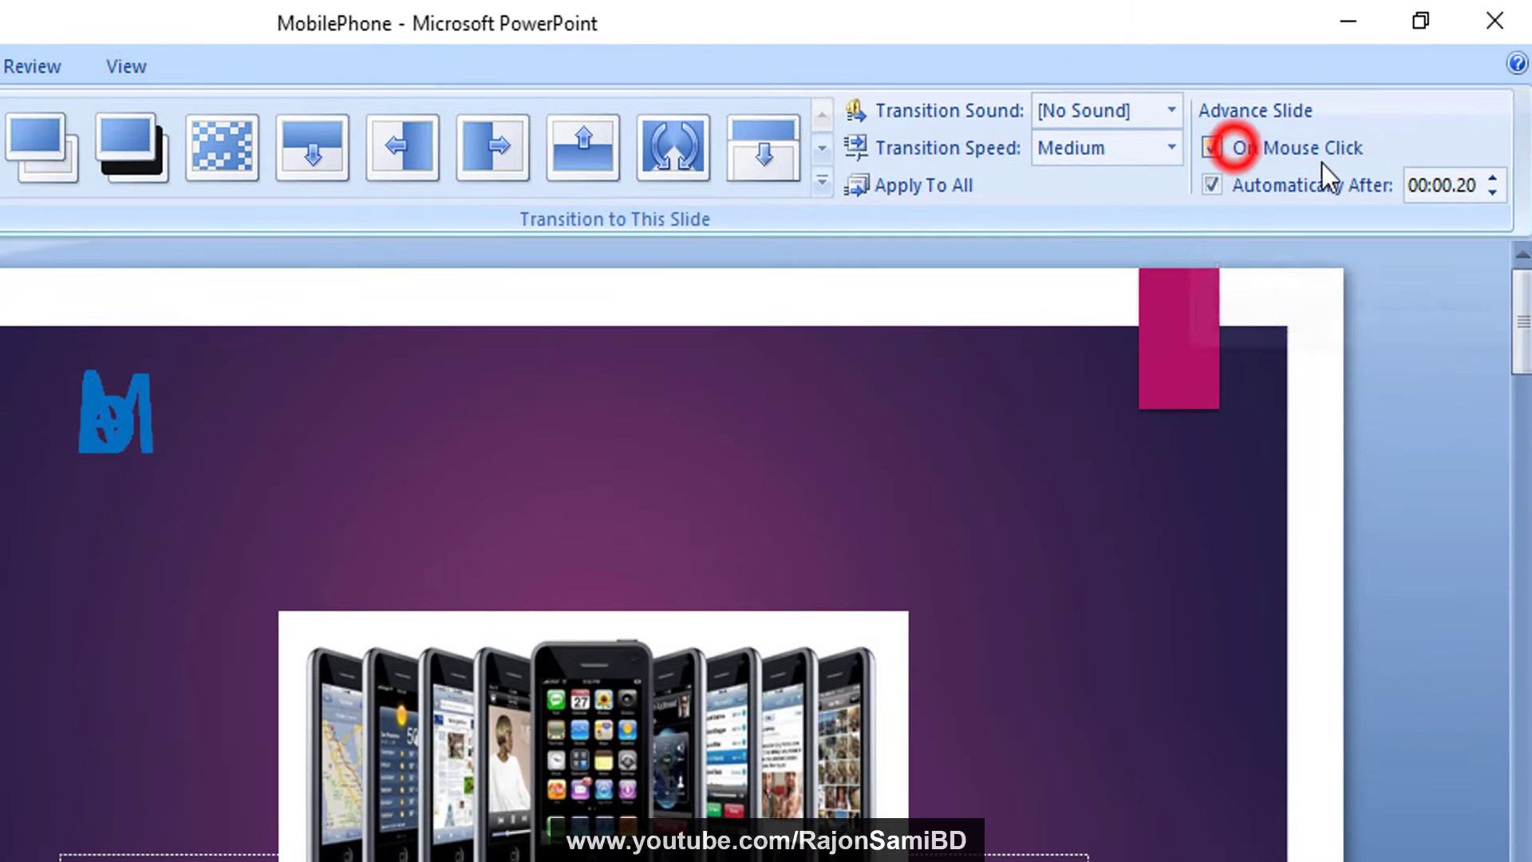
{"action": "left_click", "coordinate": [1232, 150]}
{"action": "double_click", "coordinate": [1468, 187]}
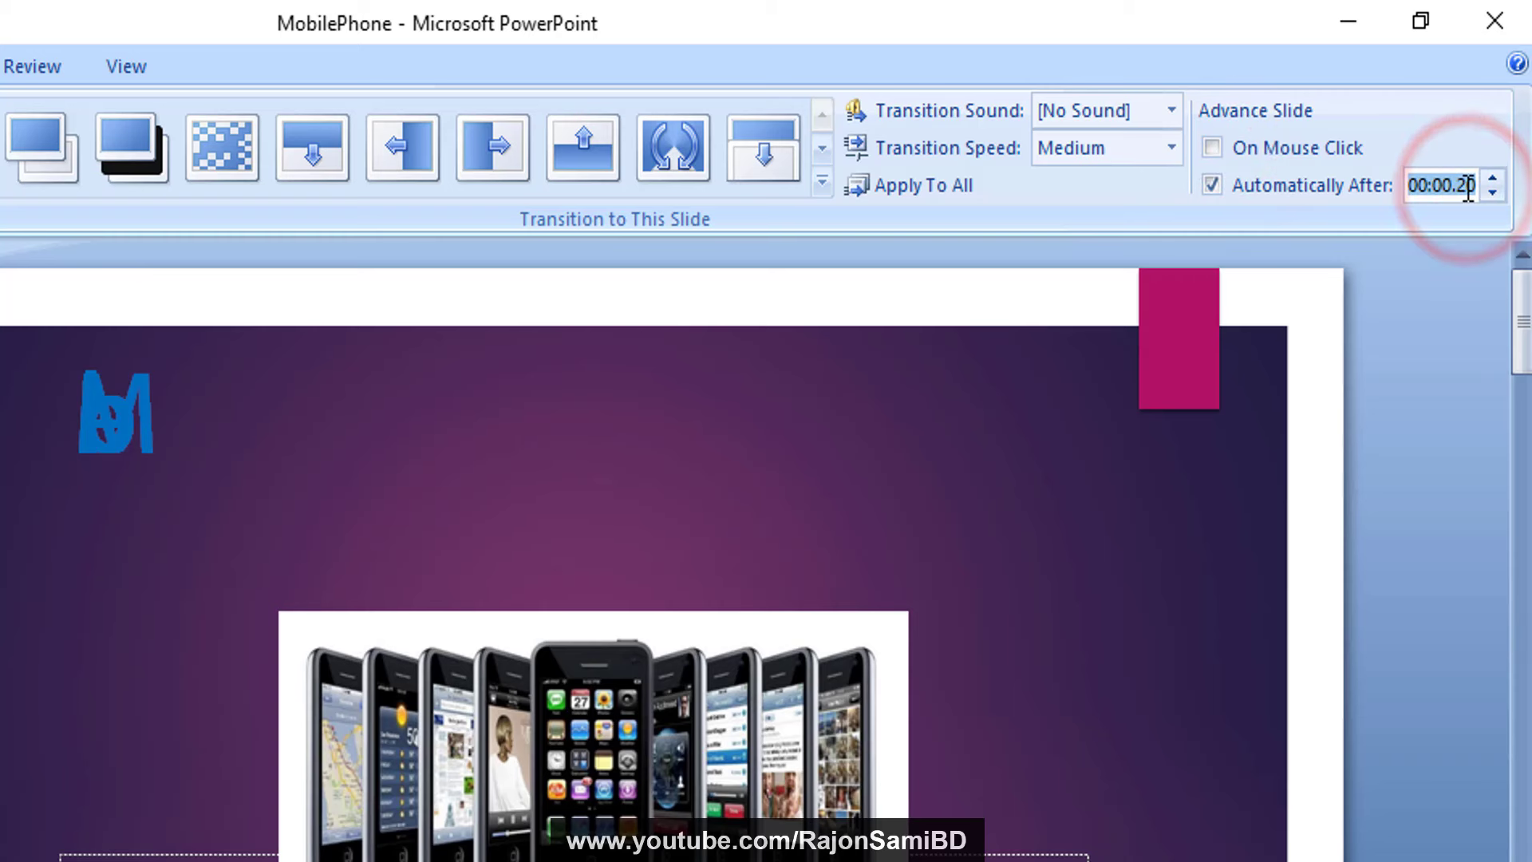
{"action": "left_click", "coordinate": [1470, 190]}
{"action": "key", "text": "BackSpace"}
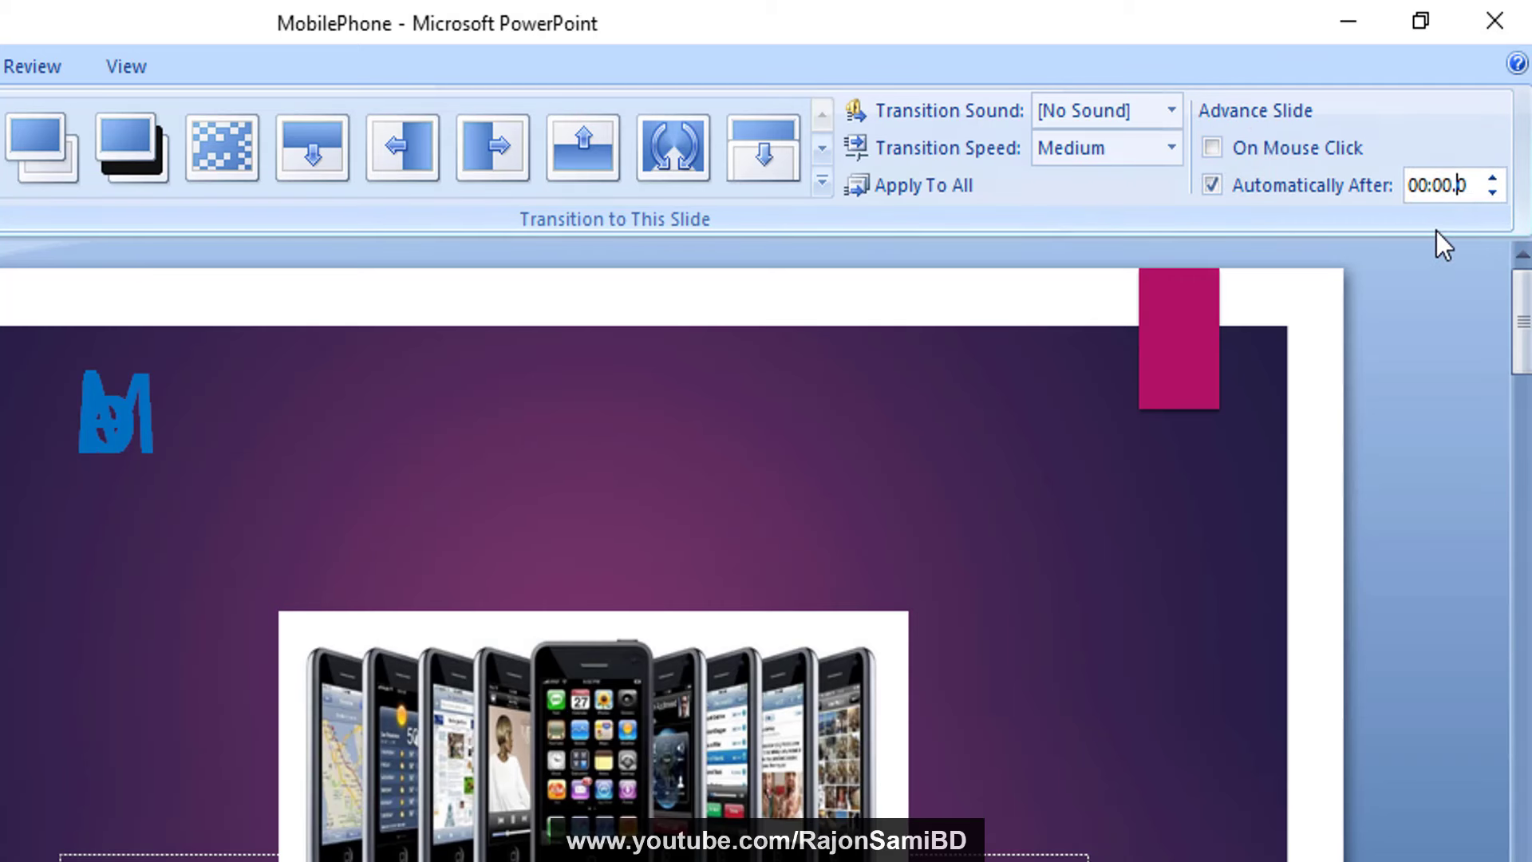
{"action": "type", "text": "3"}
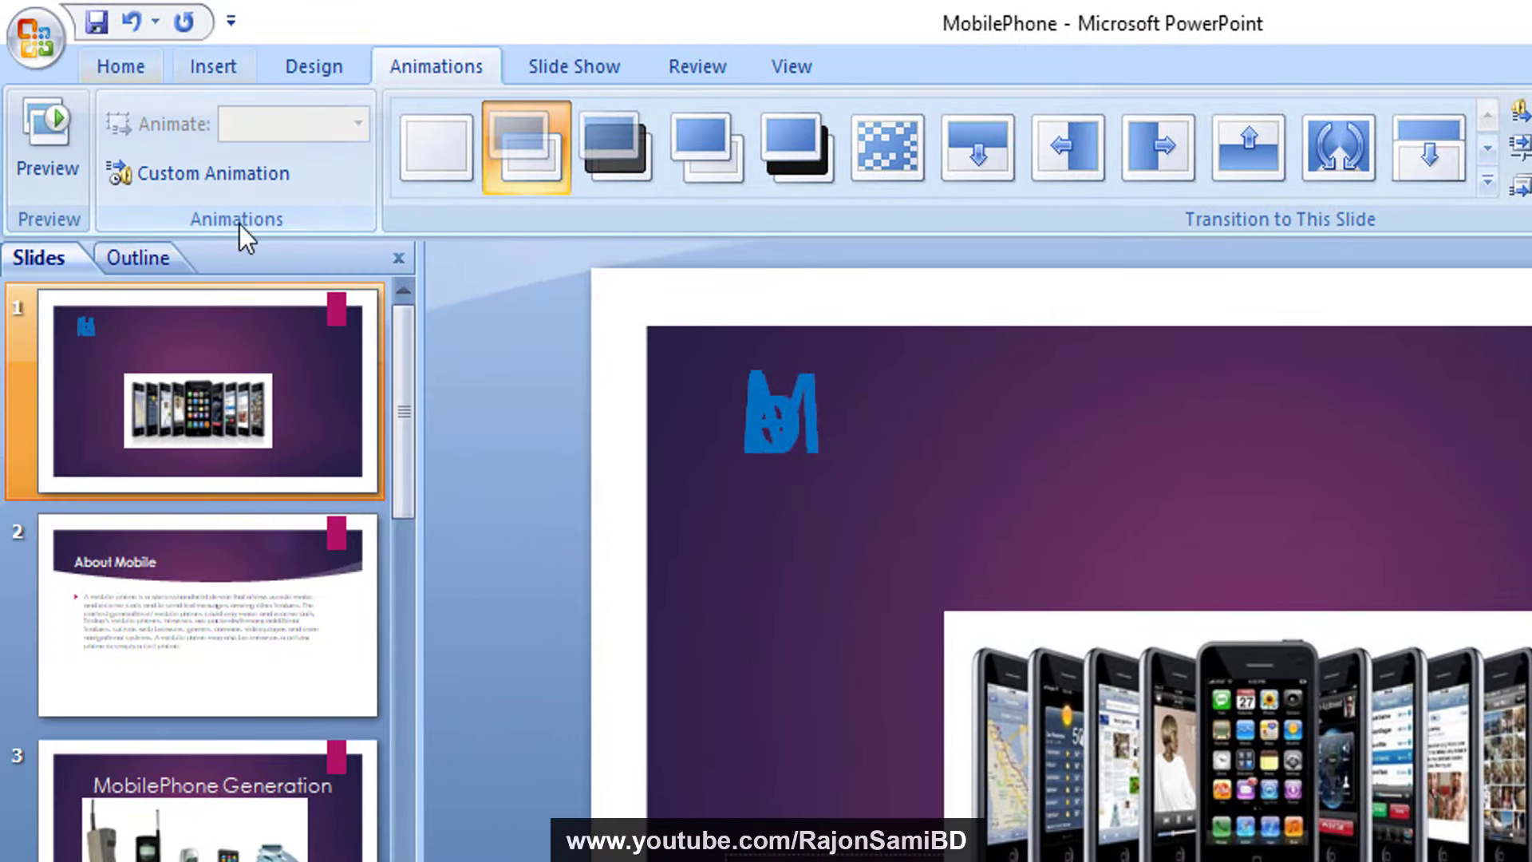
Preview the show with F5 from the Mobile title slide into About Mobile
{"action": "key", "text": "F5"}
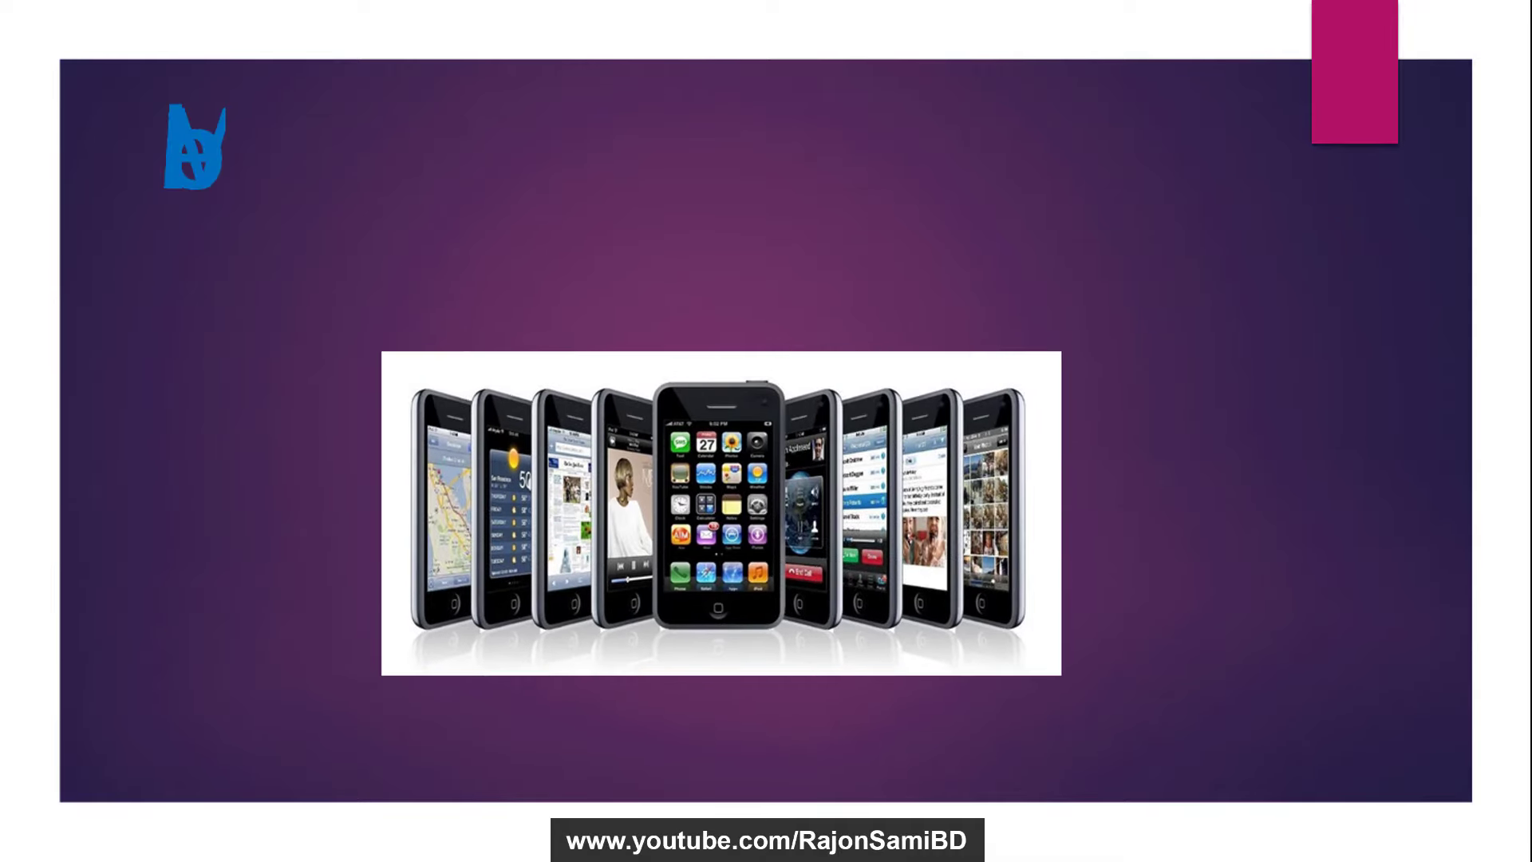
{"action": "key", "text": "Right"}
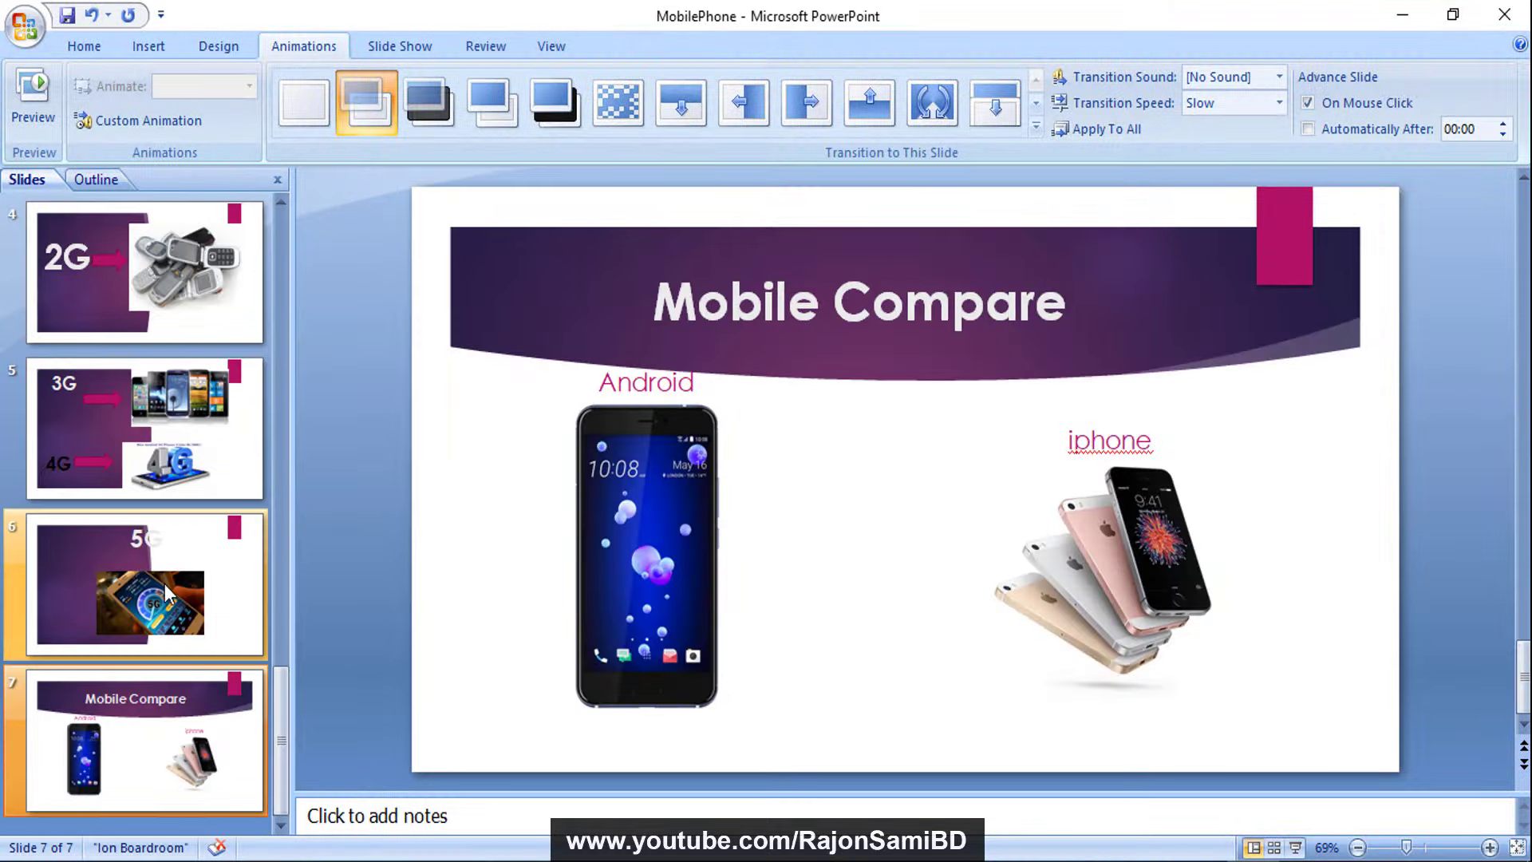
Set slide 6's (5G) automatic advance time to 01:00
{"action": "left_click", "coordinate": [118, 592]}
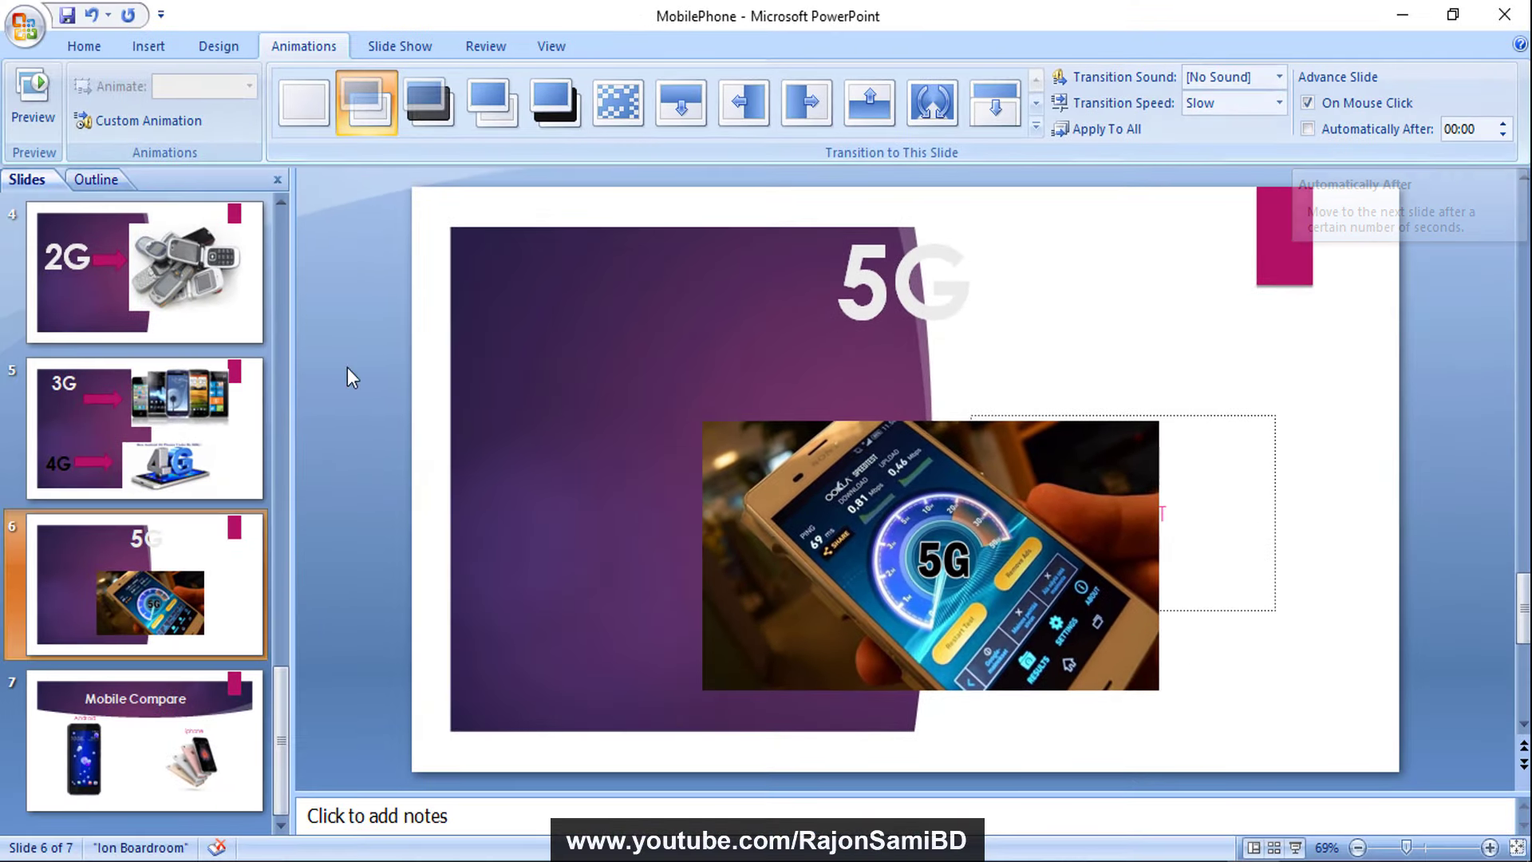
{"action": "left_click", "coordinate": [111, 410]}
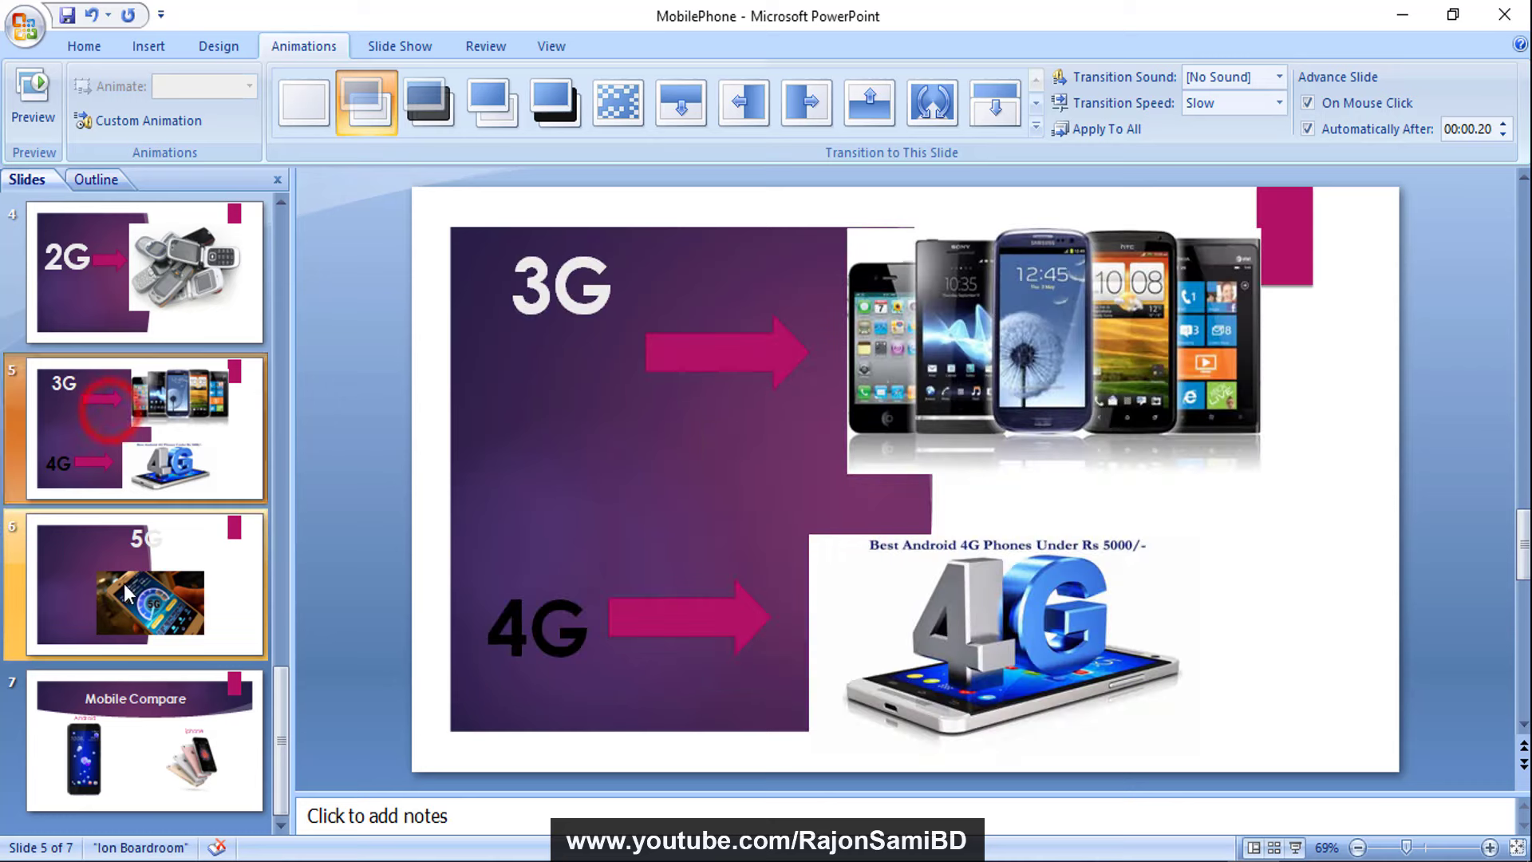
{"action": "left_click", "coordinate": [125, 591]}
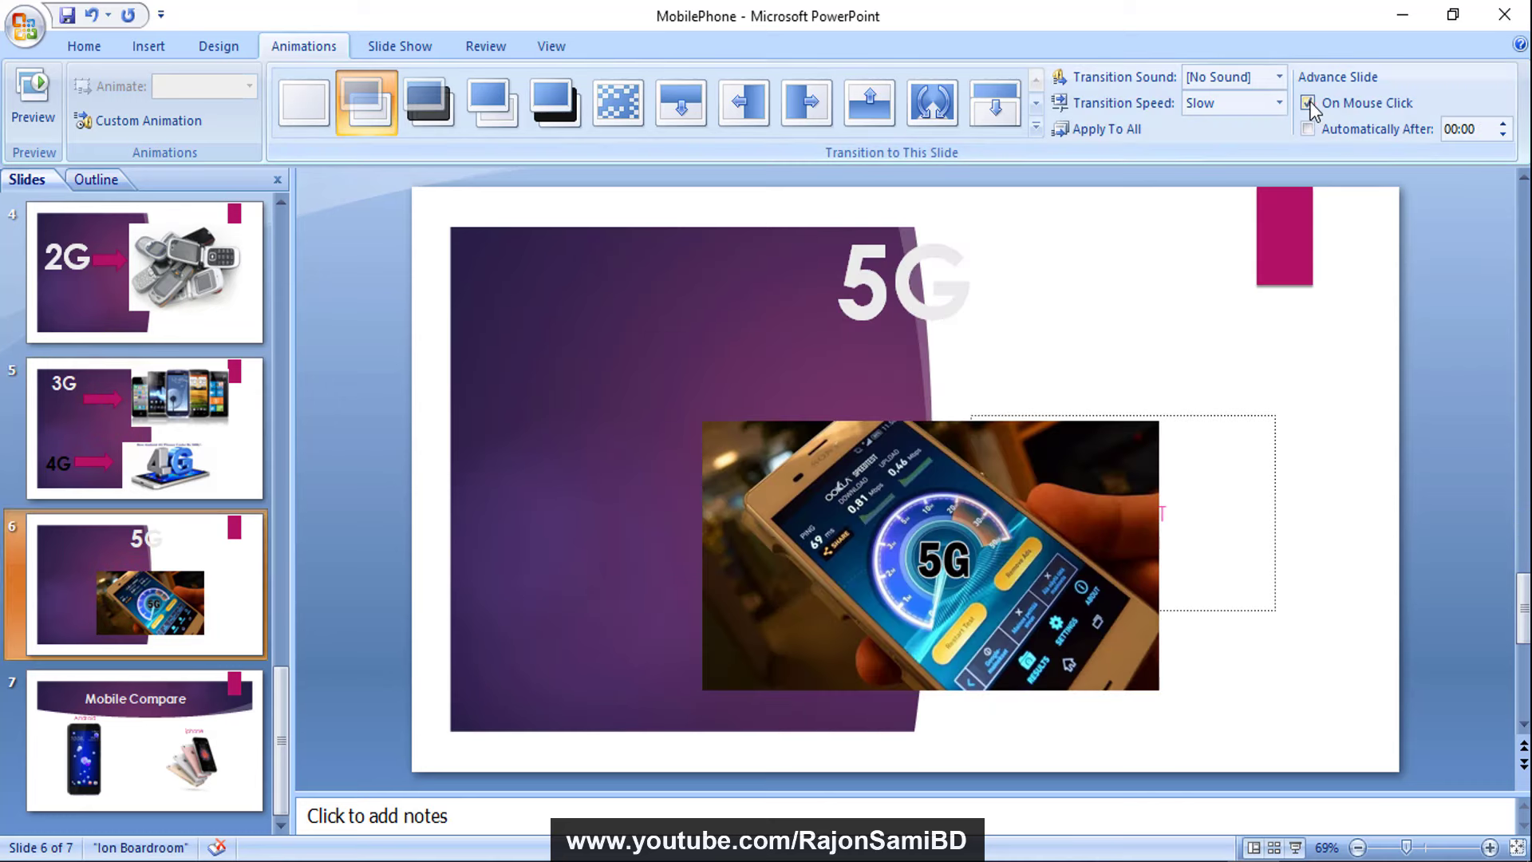
{"action": "left_click", "coordinate": [1476, 129]}
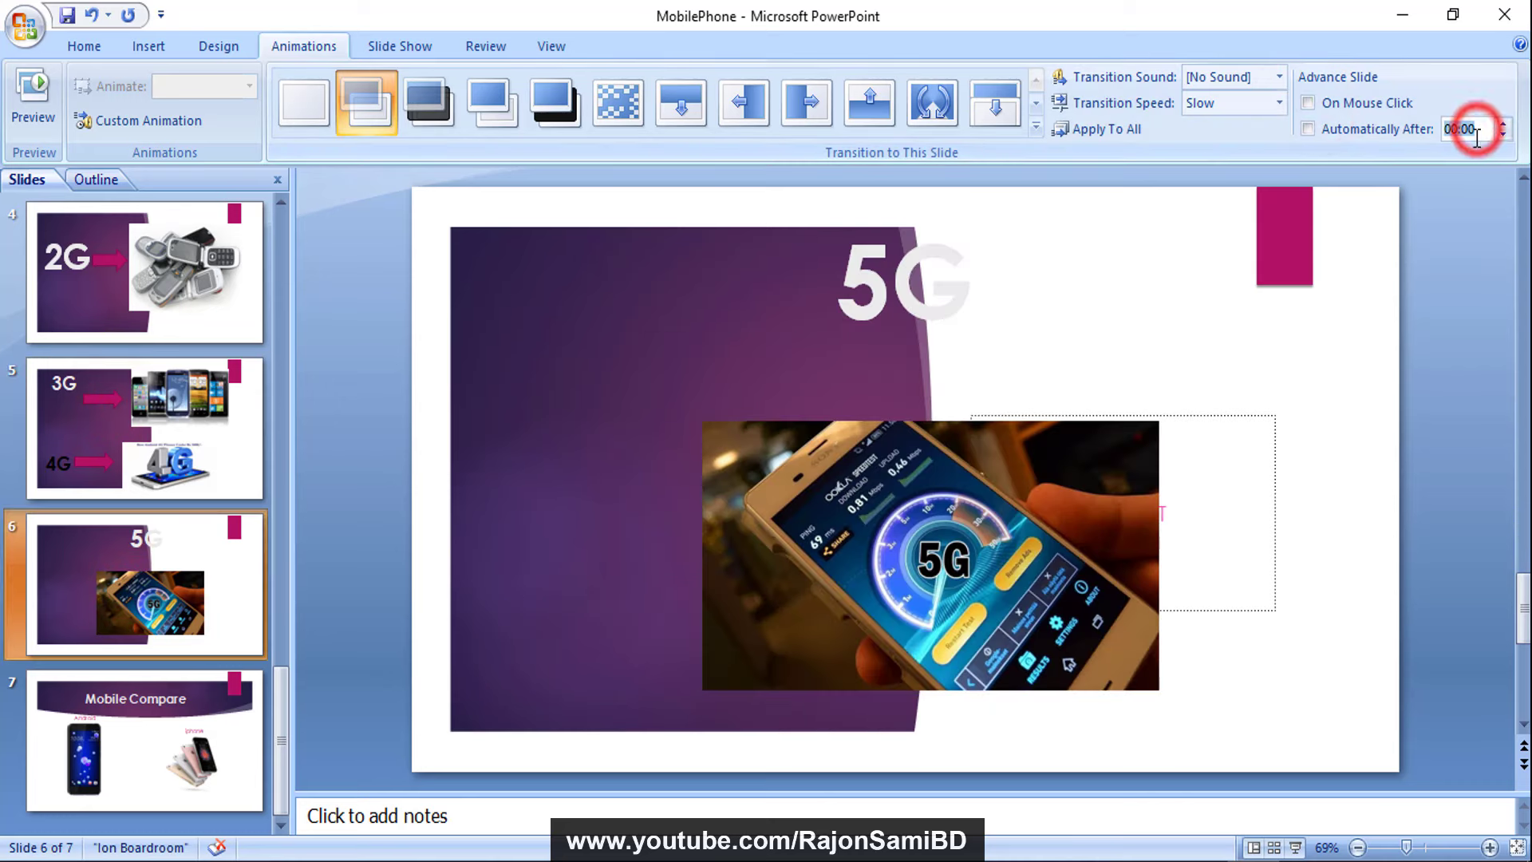
{"action": "double_click", "coordinate": [1476, 136]}
{"action": "type", "text": "06"}
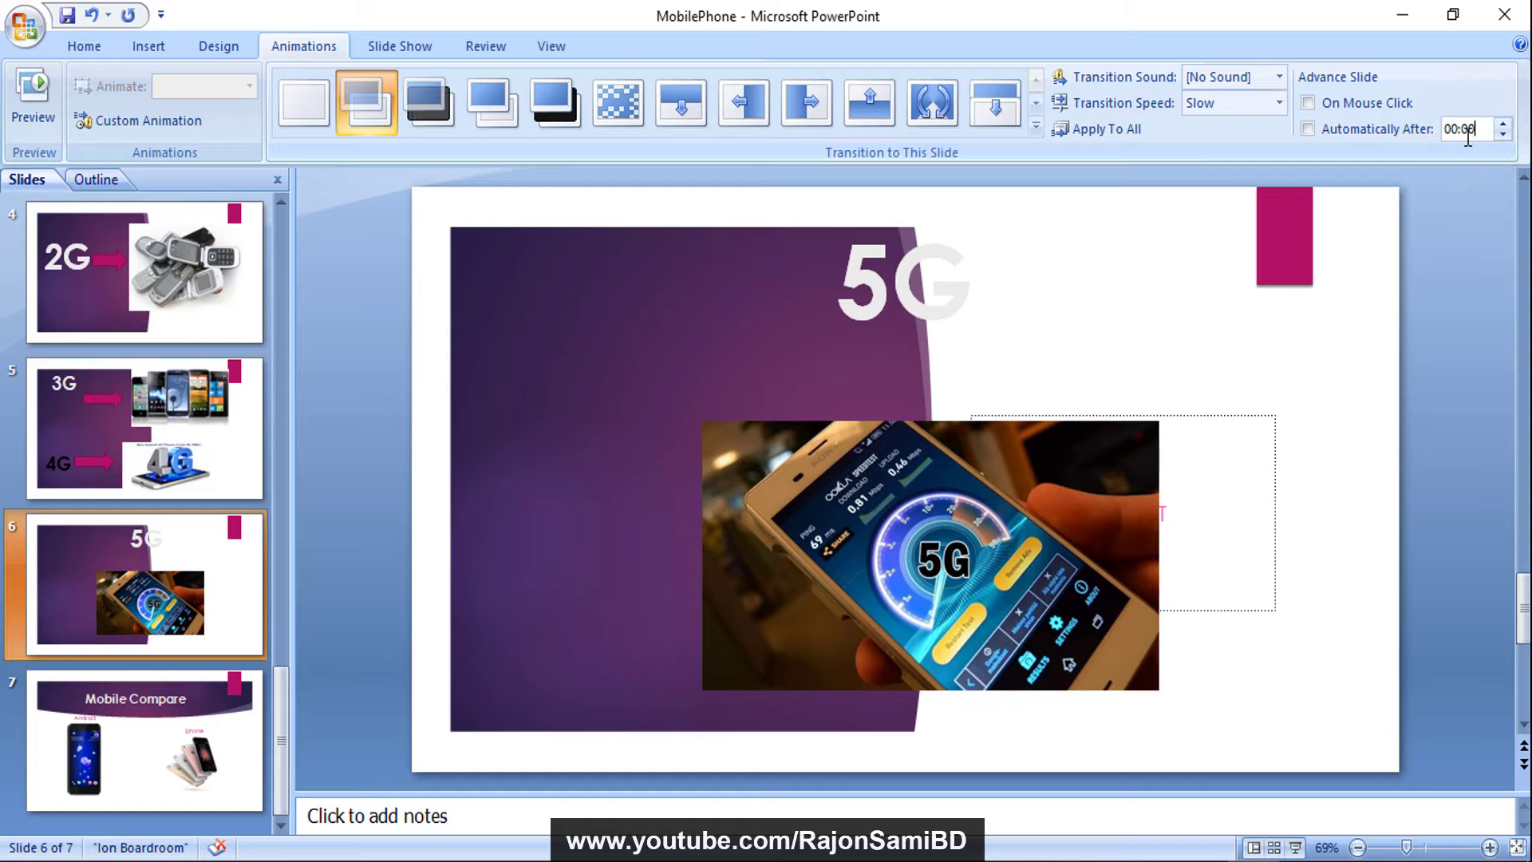
{"action": "left_click", "coordinate": [1451, 129]}
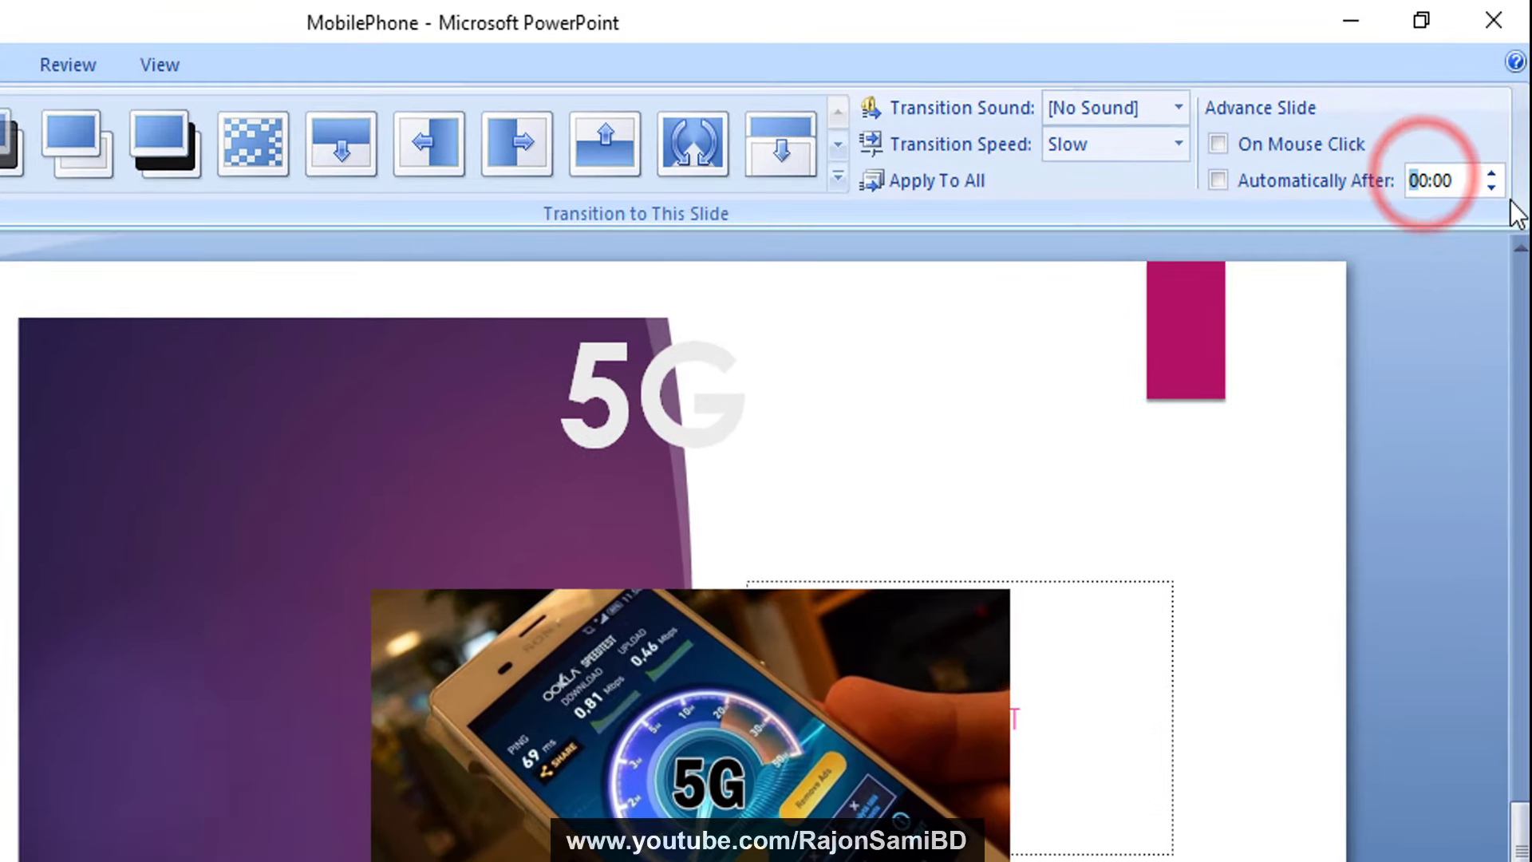
{"action": "type", "text": "1"}
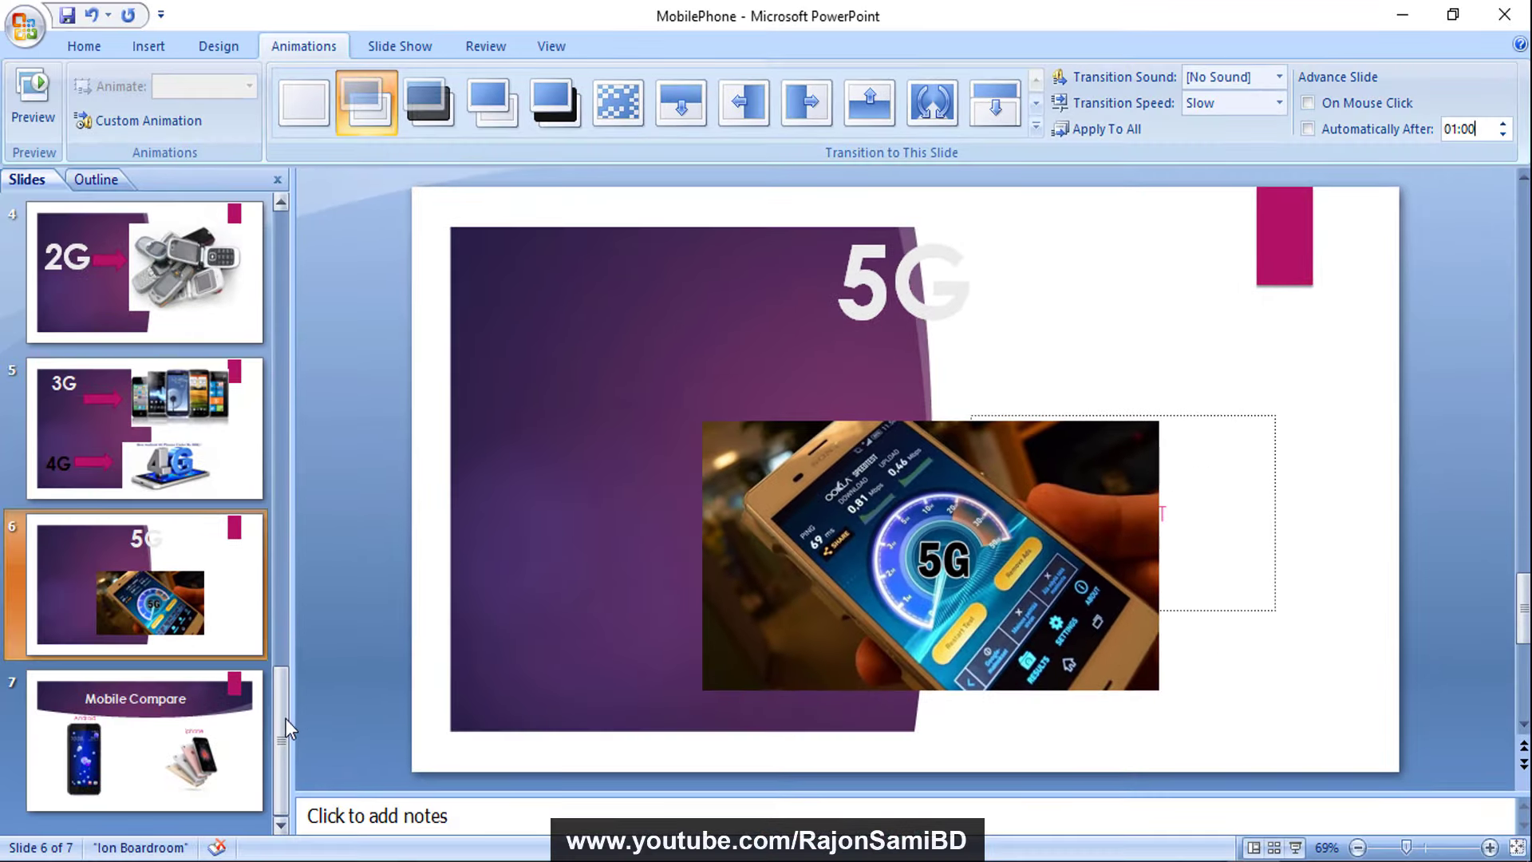
Turn On Mouse Click back on for slide 1, the Mobile title slide
{"action": "left_click_drag", "start_coordinate": [285, 727], "coordinate": [300, 202]}
{"action": "left_click", "coordinate": [172, 285]}
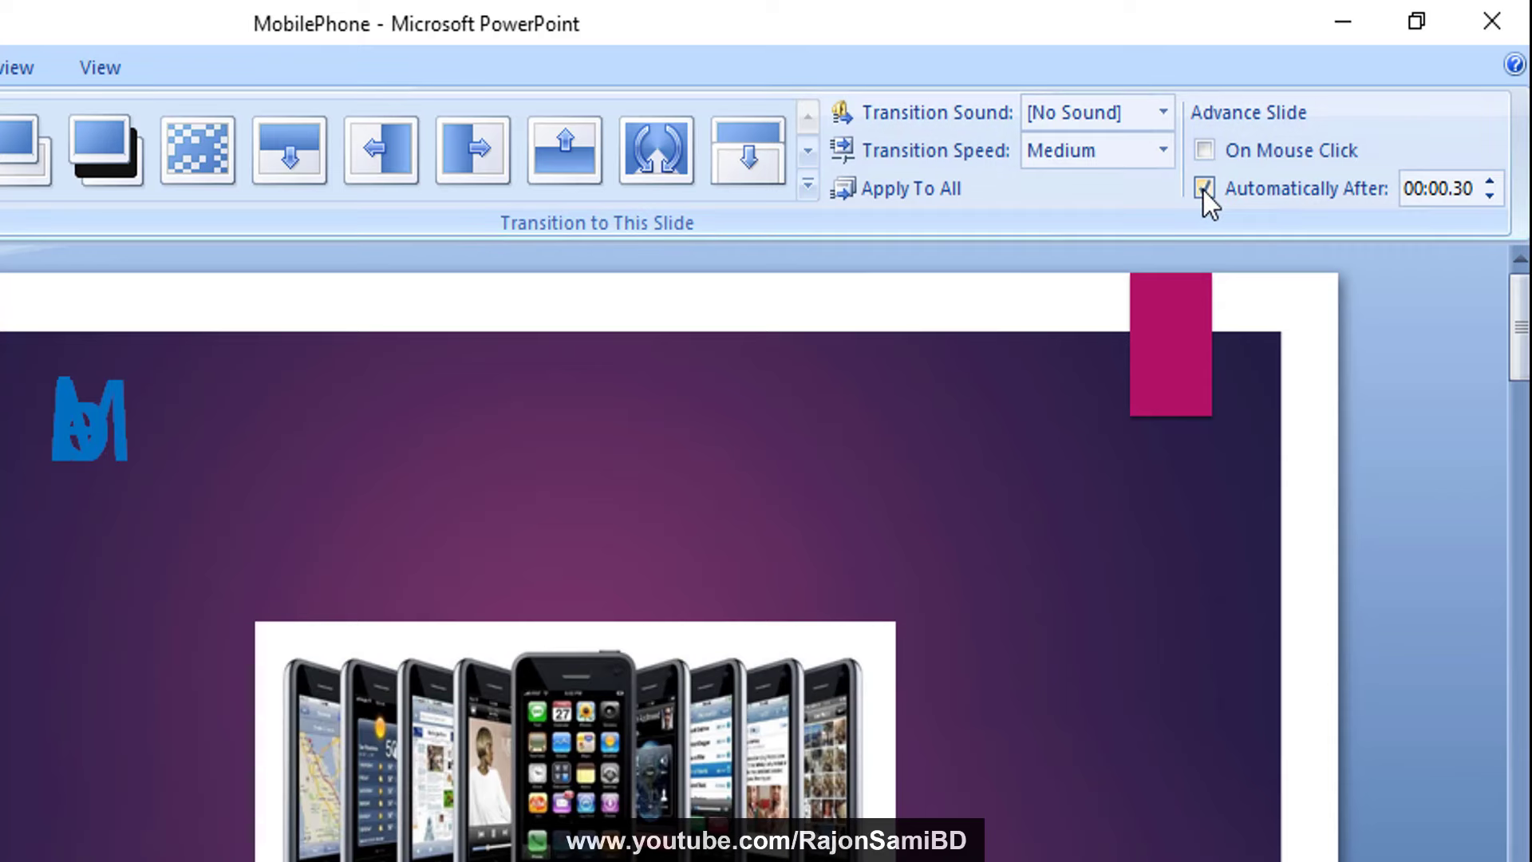
{"action": "left_click", "coordinate": [1203, 189]}
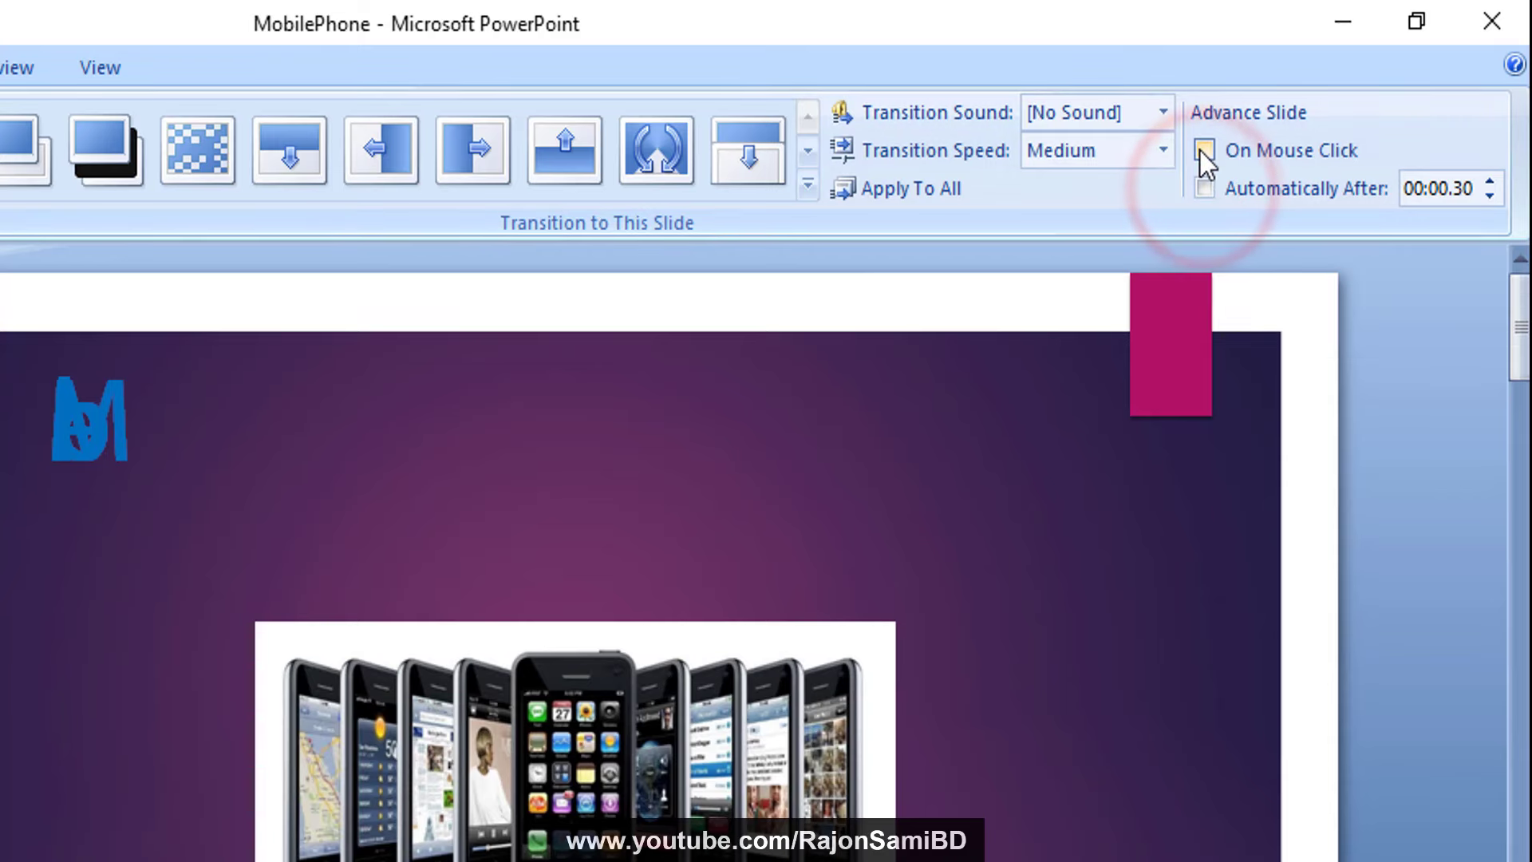
{"action": "left_click", "coordinate": [1204, 150]}
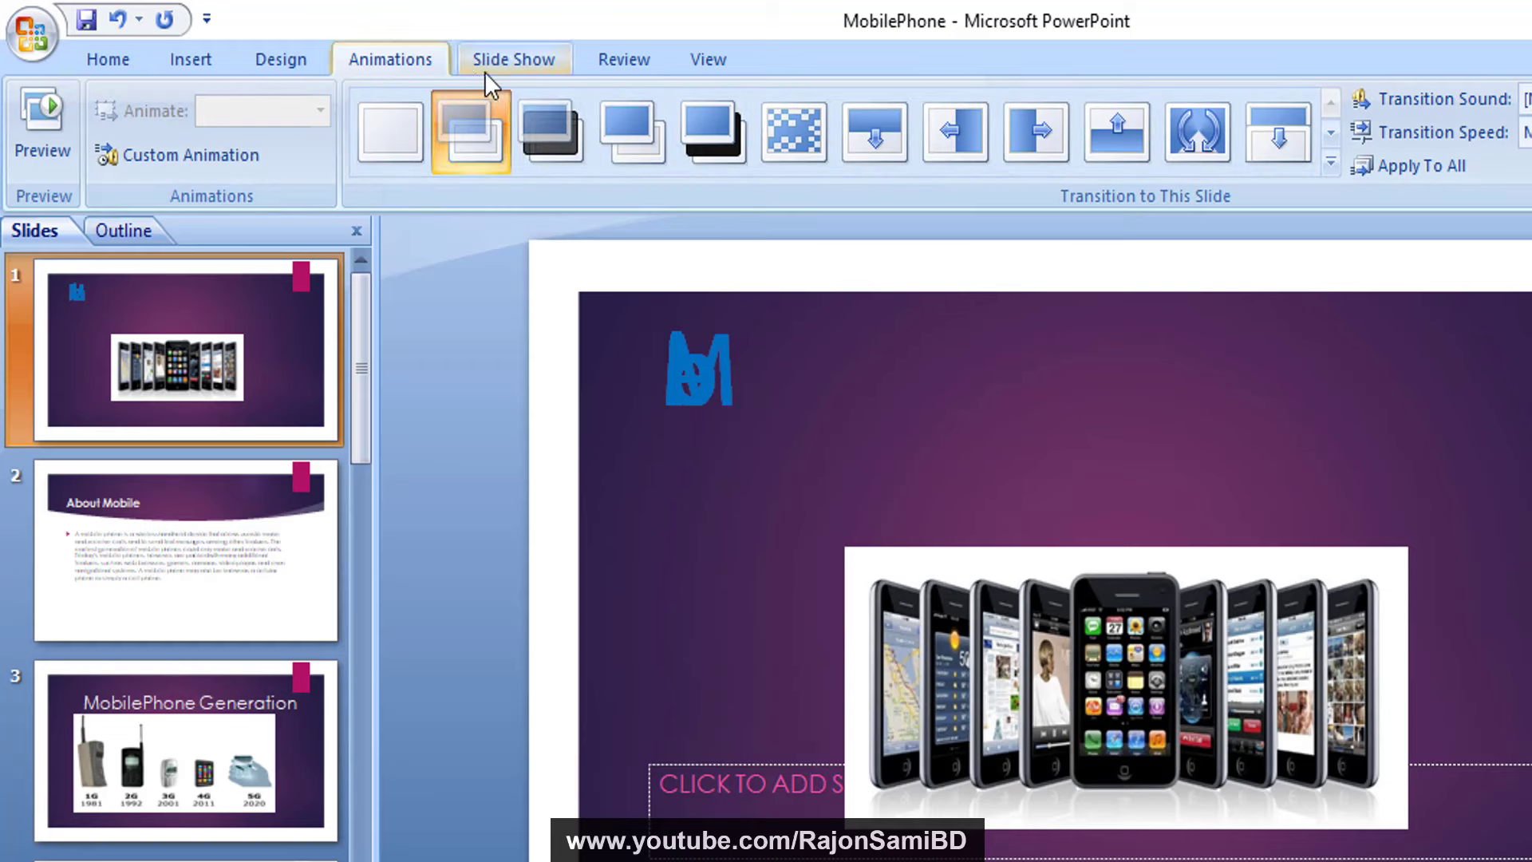
Run the show from the beginning, play the logo entrance, reach About Mobile, then end with Esc
{"action": "left_click", "coordinate": [507, 61]}
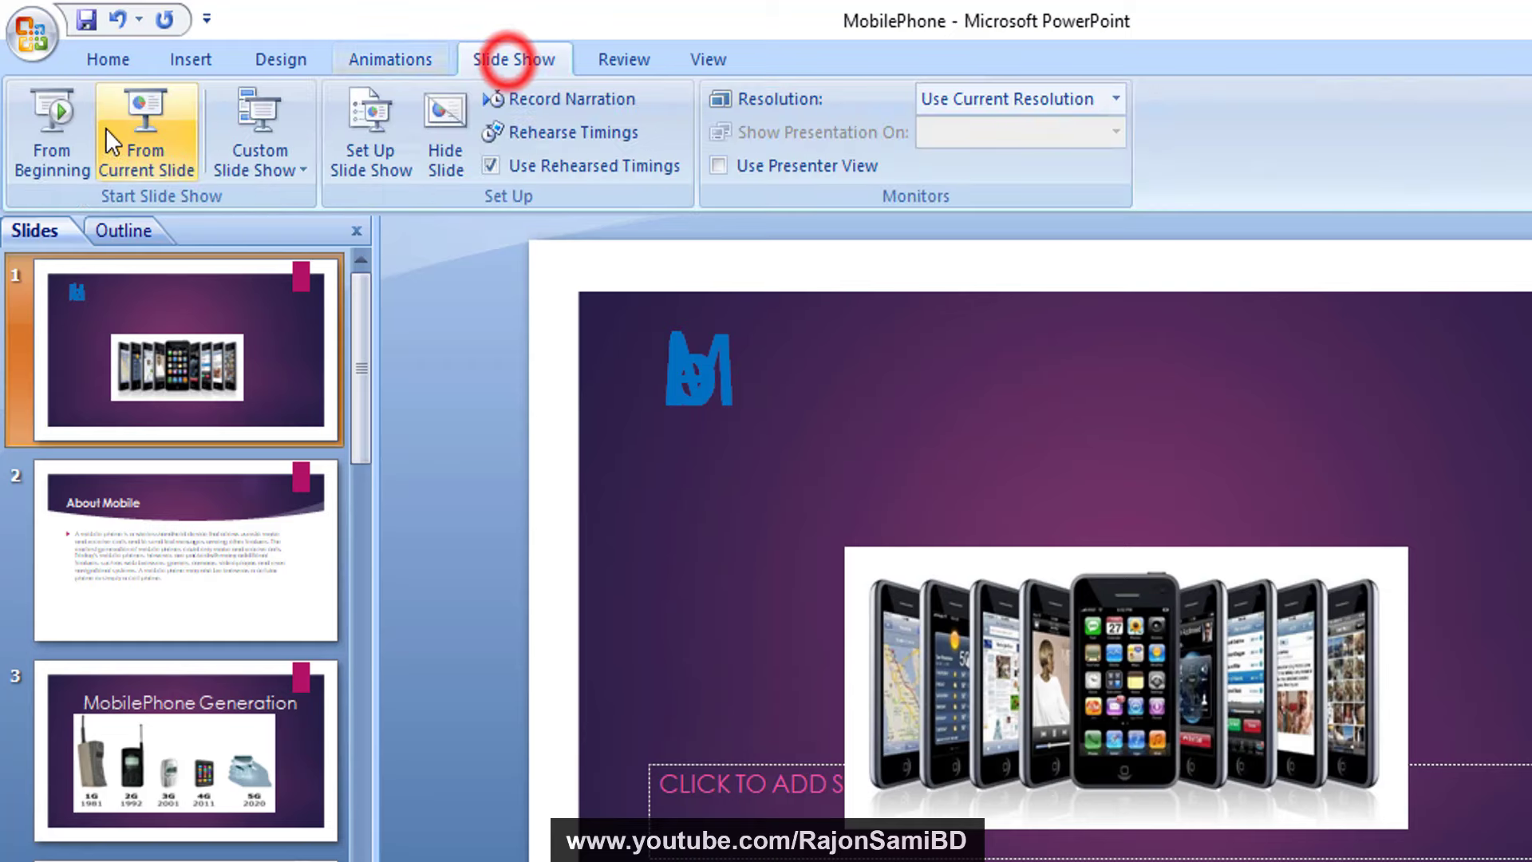
{"action": "left_click", "coordinate": [53, 132]}
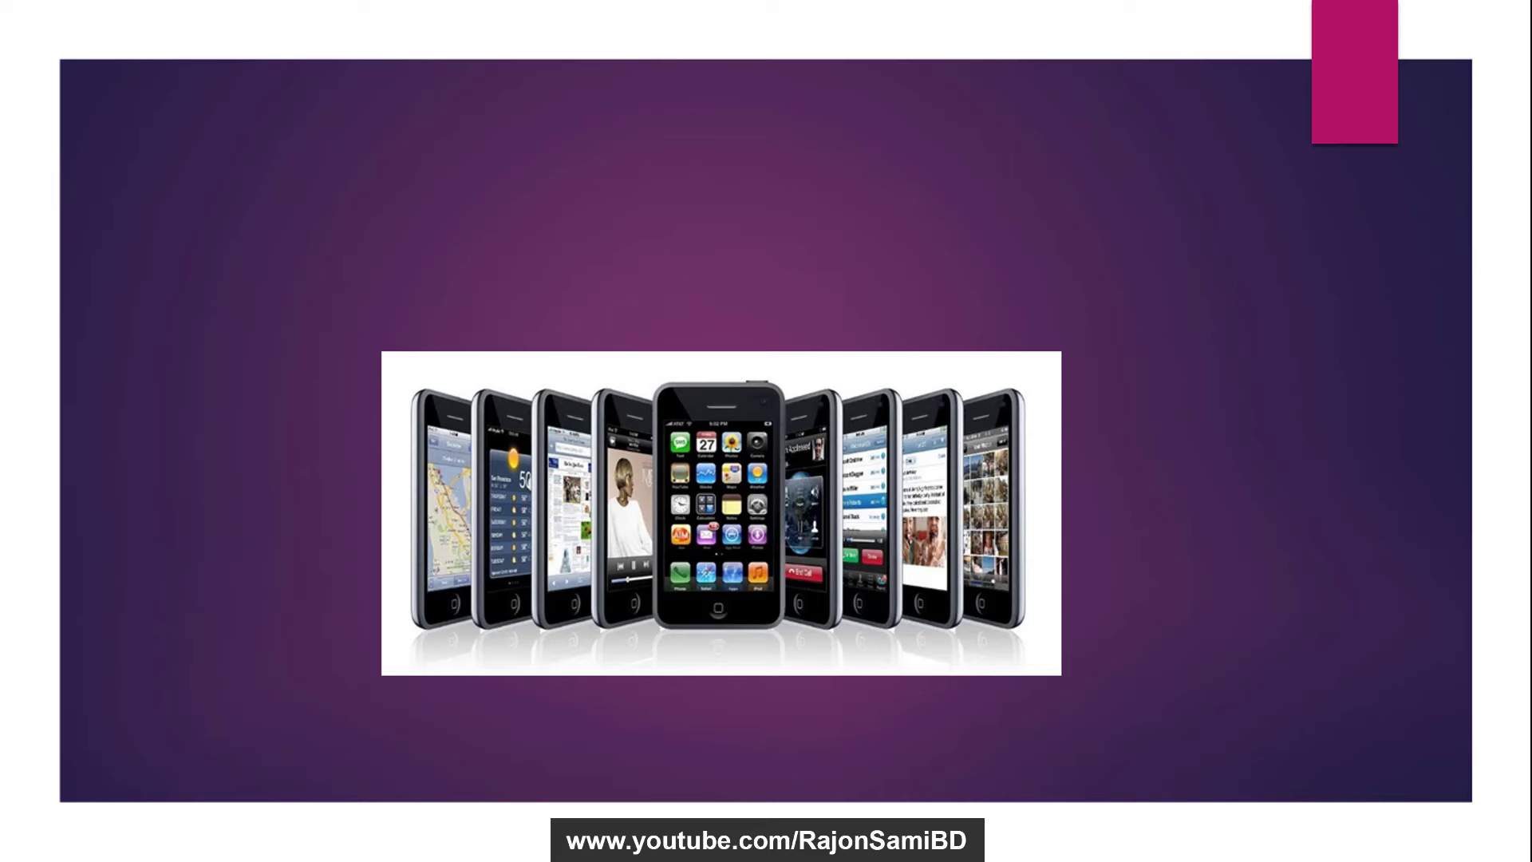
{"action": "left_click", "coordinate": [1419, 317]}
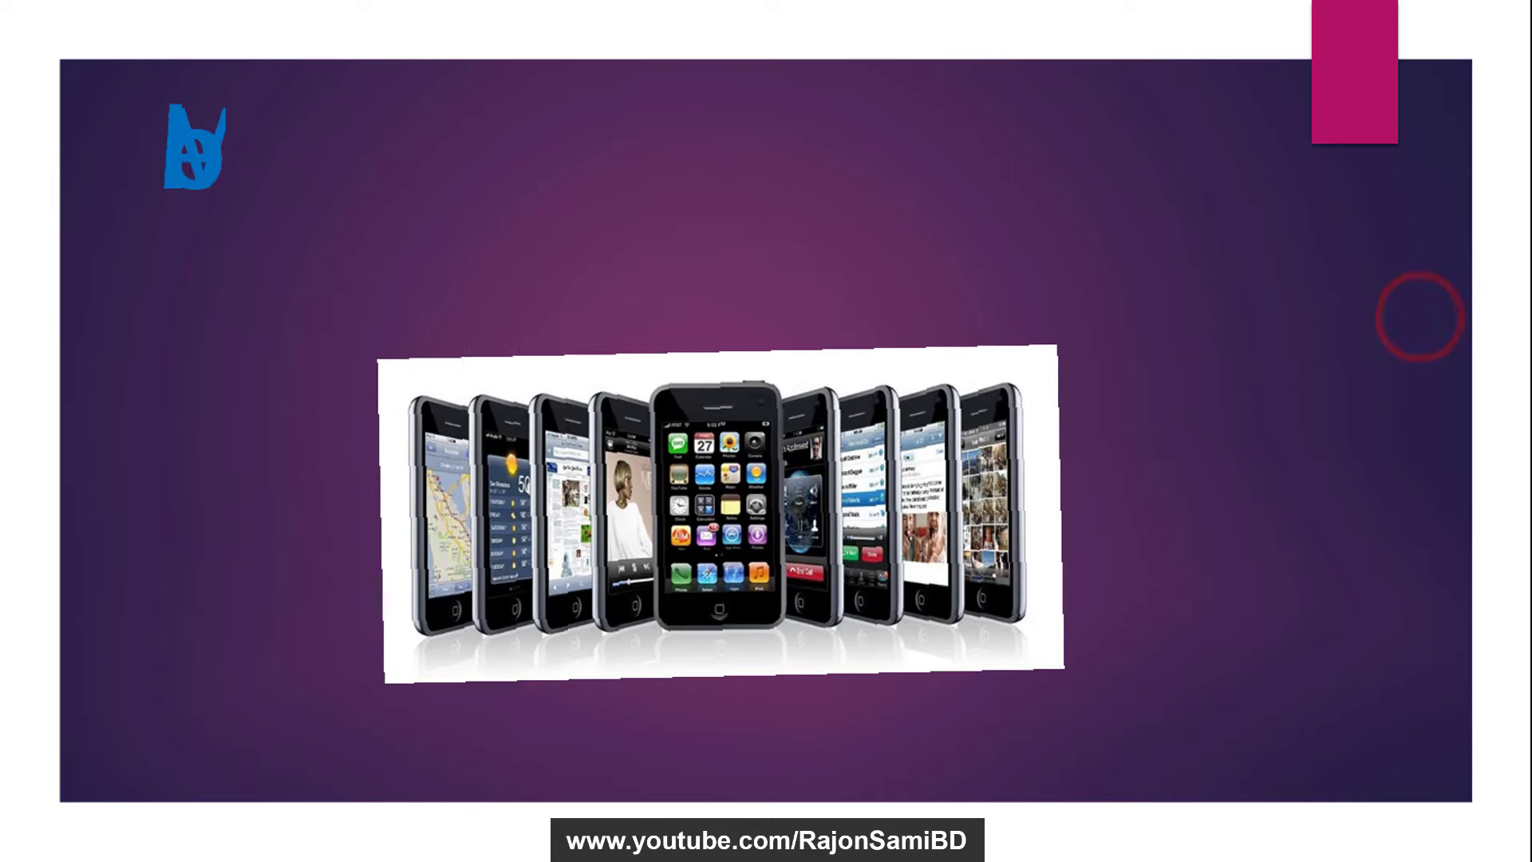
{"action": "left_click", "coordinate": [1398, 334]}
{"action": "key", "text": "Escape"}
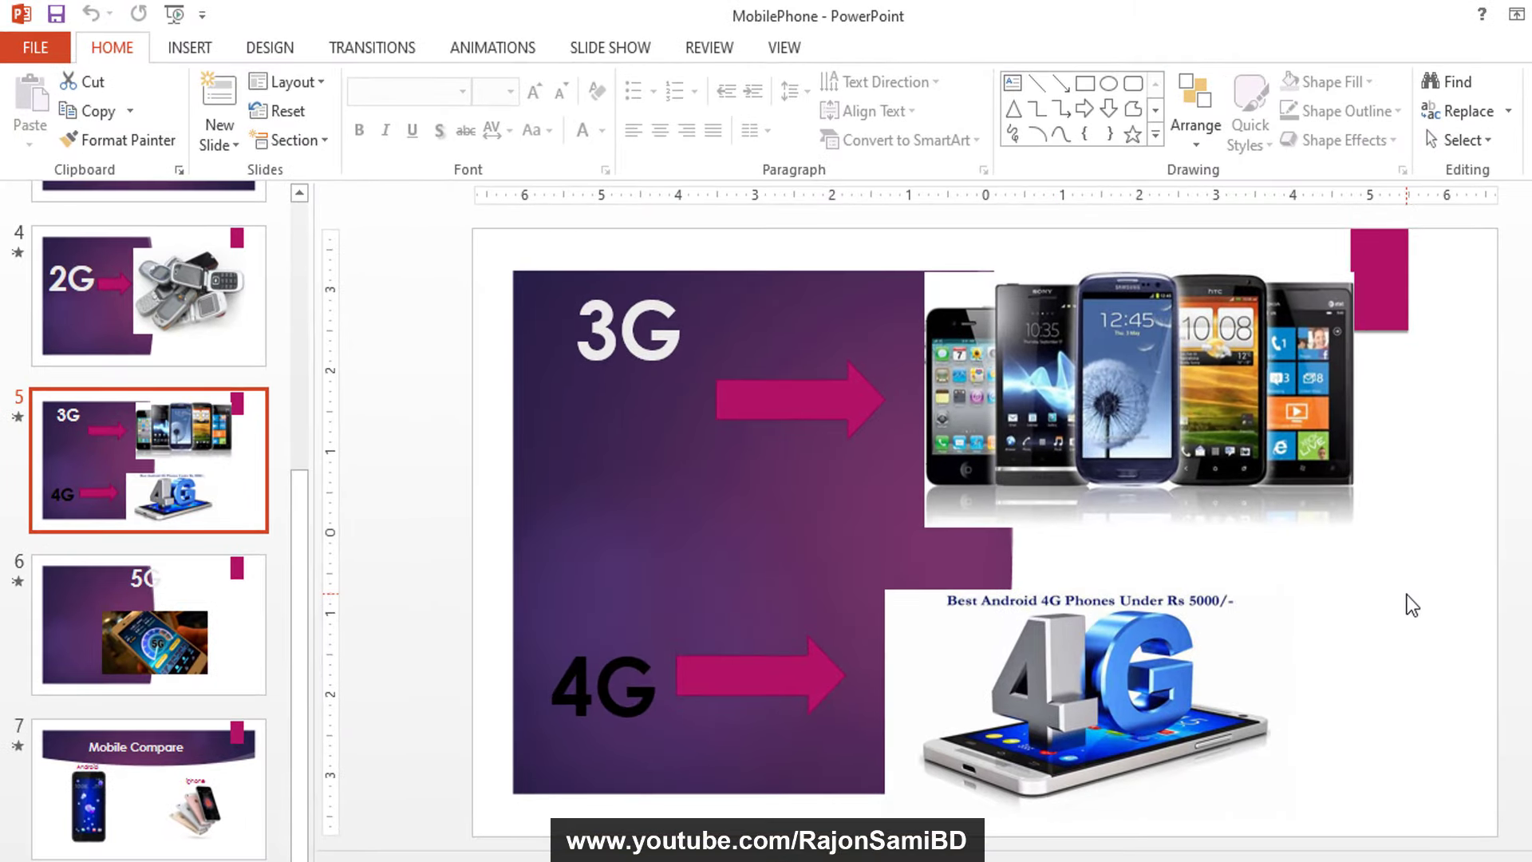
Show the 3G and 4G slide's Crush transition and its 00:00.20 advance timing
{"action": "left_click", "coordinate": [375, 48]}
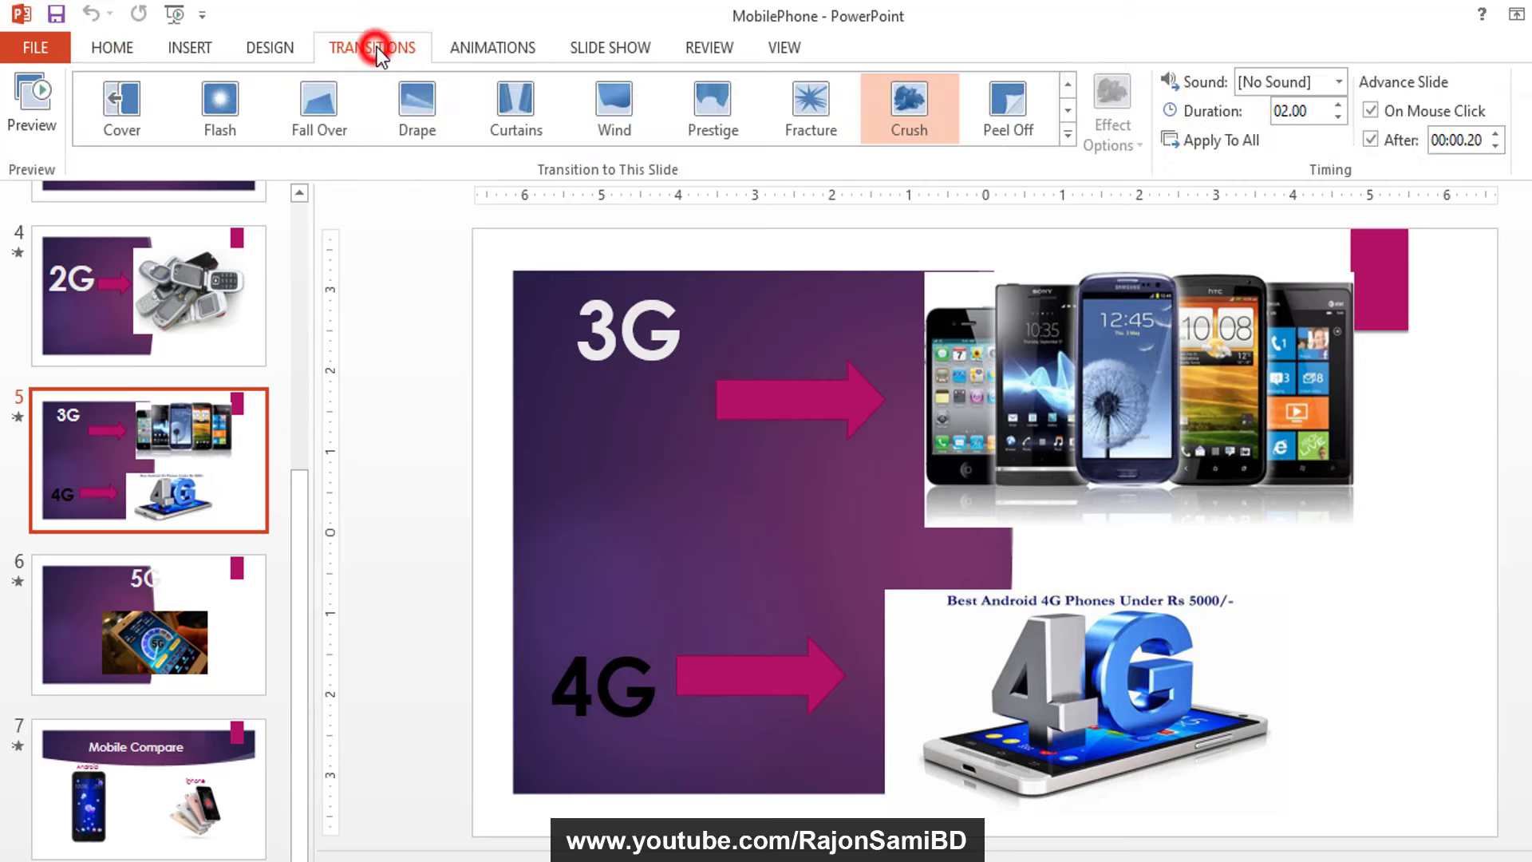